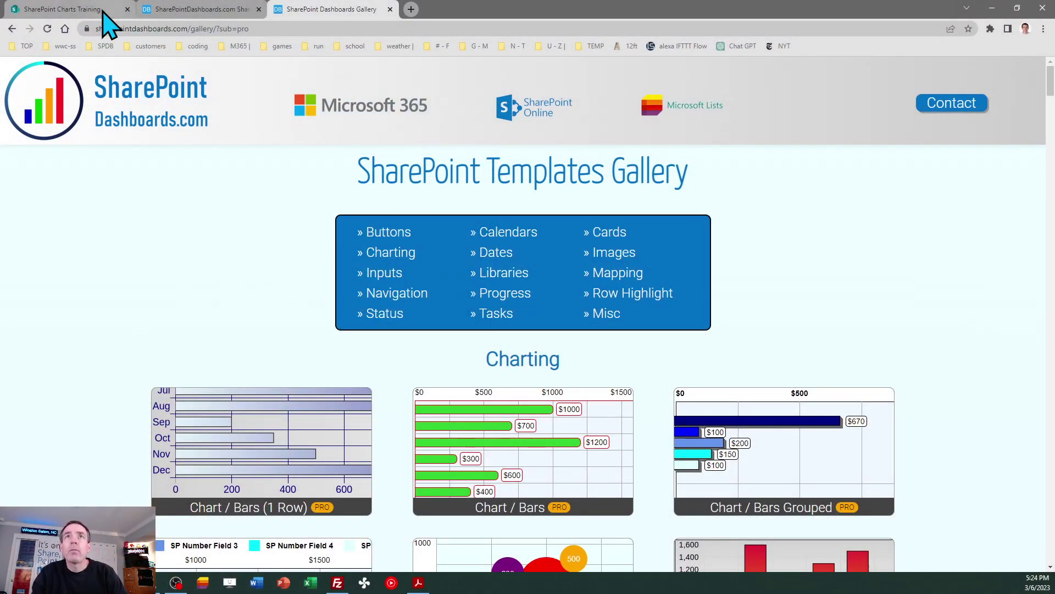
- Find the gantt-chart.xlsx workbook in the SharePointDashboards.com Gantt Chart lesson, then return to Charts Training
left_click(87, 10)
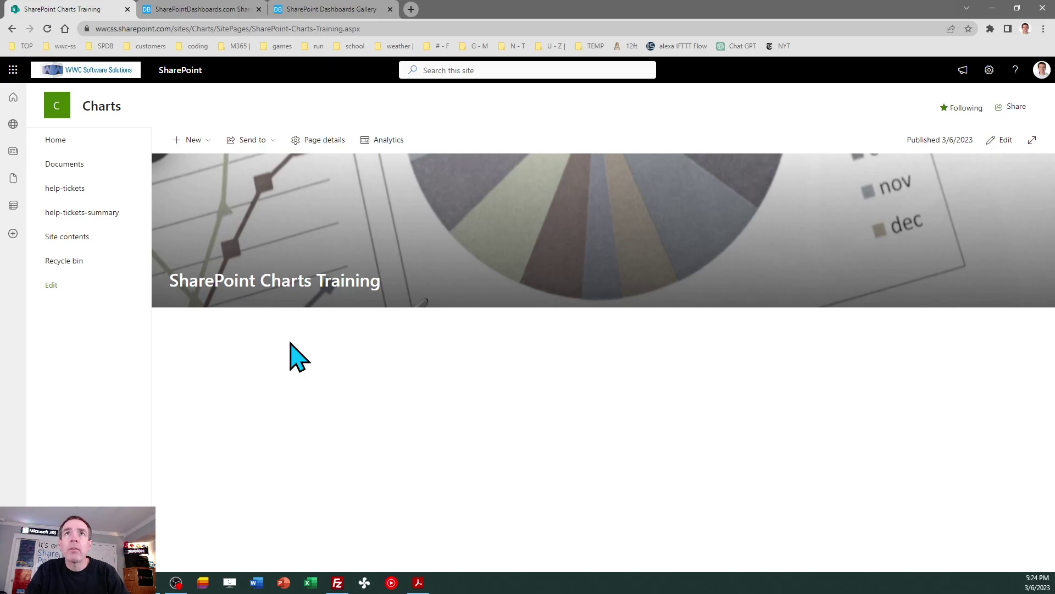
left_click(205, 7)
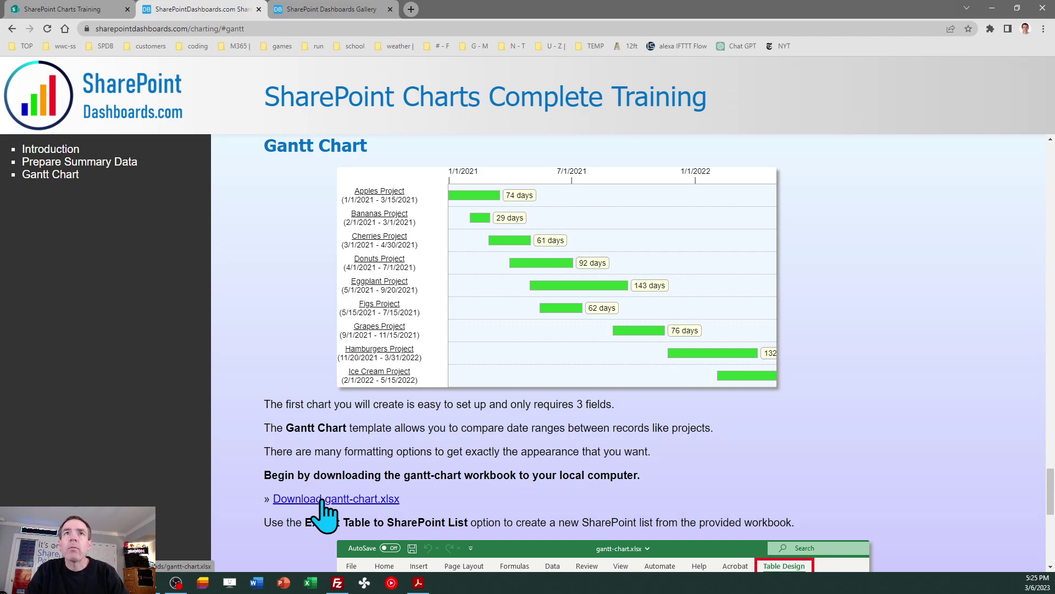
left_click(90, 10)
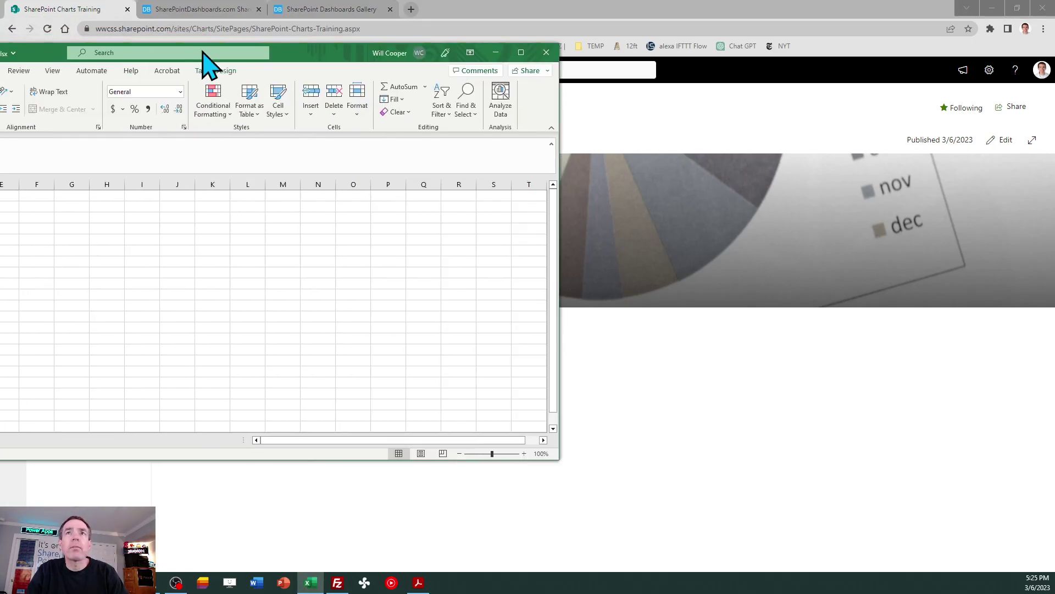
- Bring up Table1 in gantt-chart.xlsx and show its Table Design Export options
mouse_move(208, 66)
left_mouse_down()
mouse_move(487, 118)
mouse_move(556, 119)
left_mouse_up()
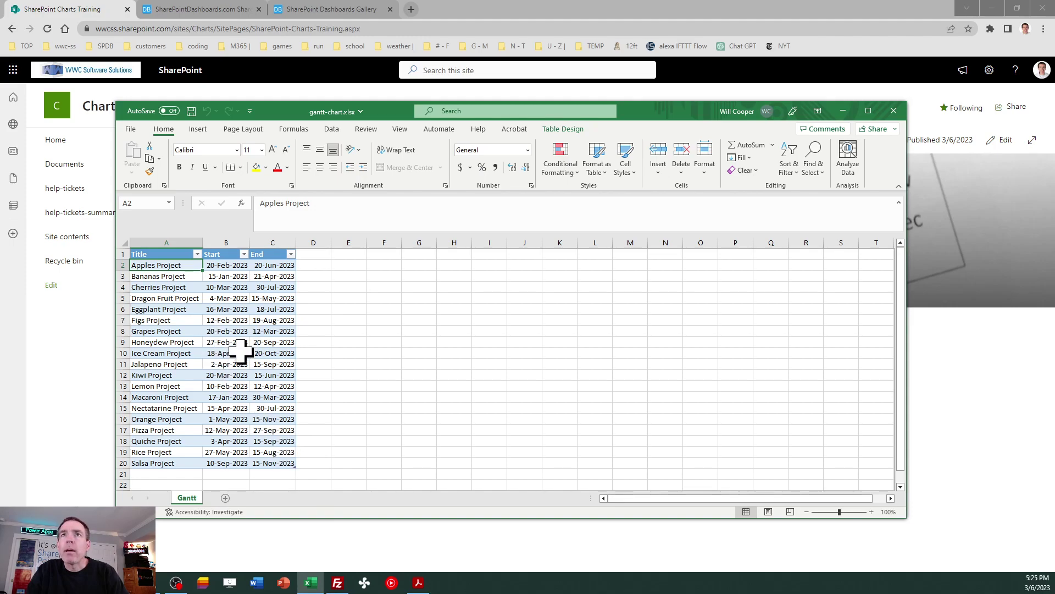
left_click(574, 130)
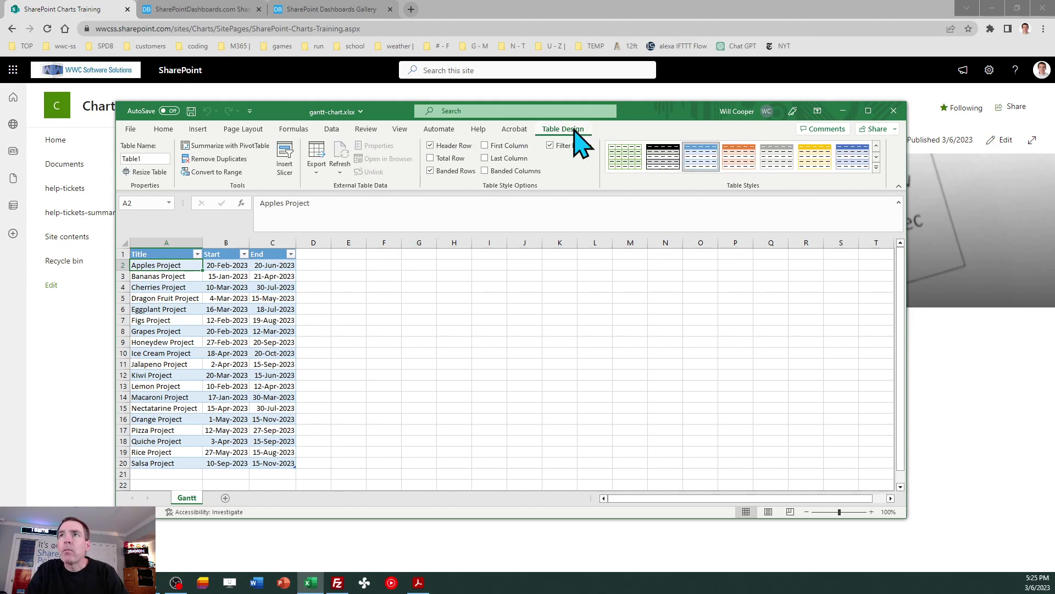
left_click(318, 157)
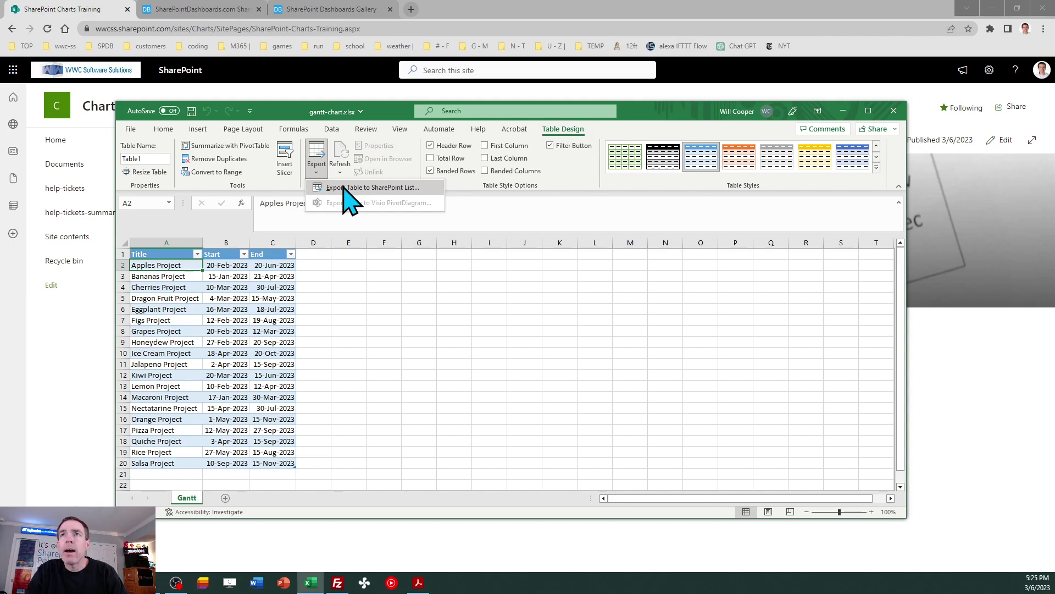
- Export Table1 as a SharePoint list named gantt-chart to the pasted Charts site address
left_click(363, 187)
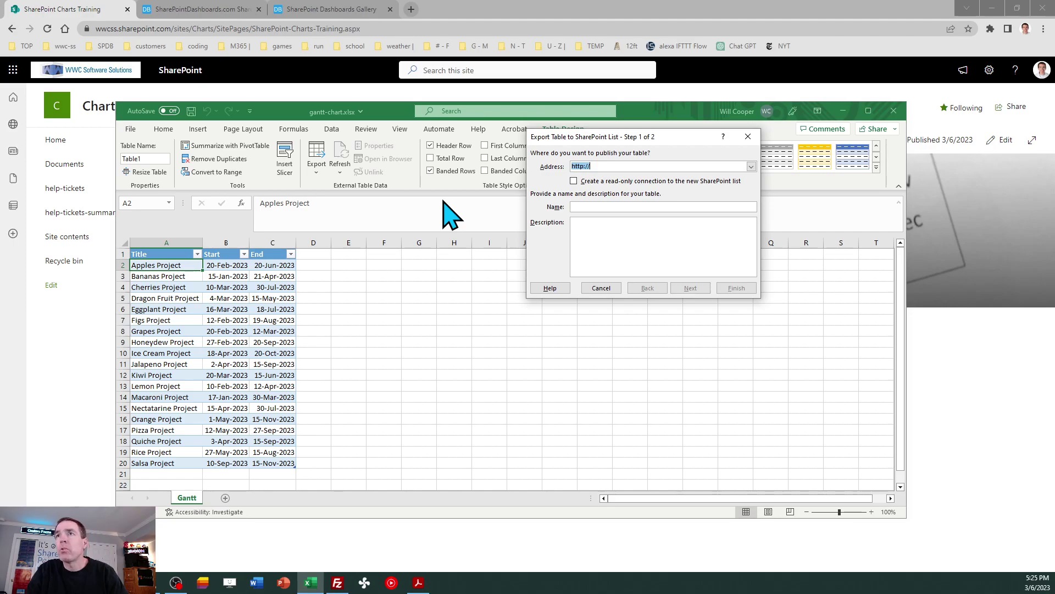
left_click(218, 29)
left_click_drag(217, 28, 86, 34)
key("ctrl+c")
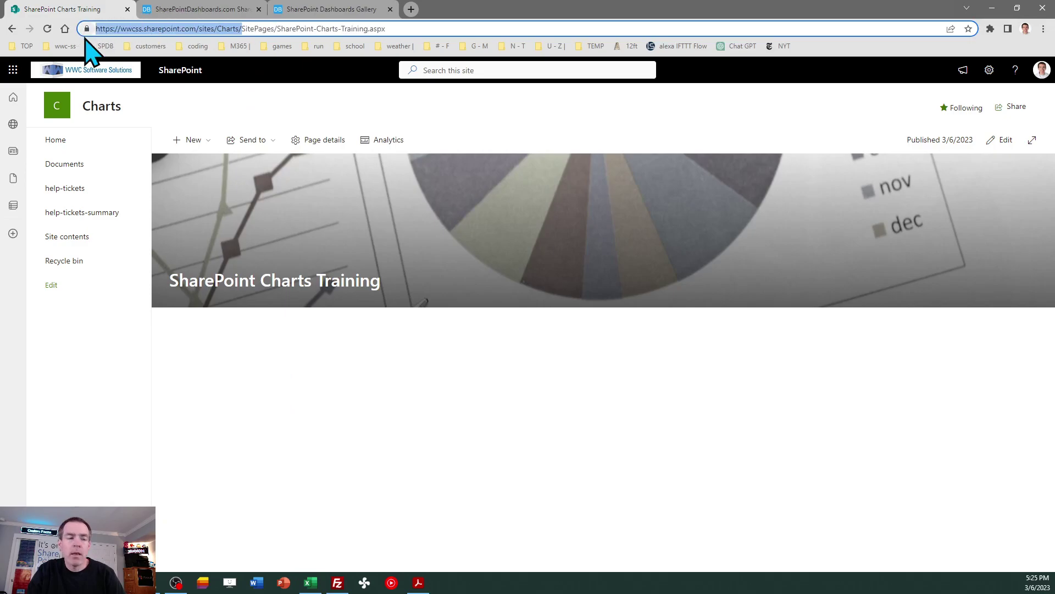
left_click(311, 582)
key("ctrl+v")
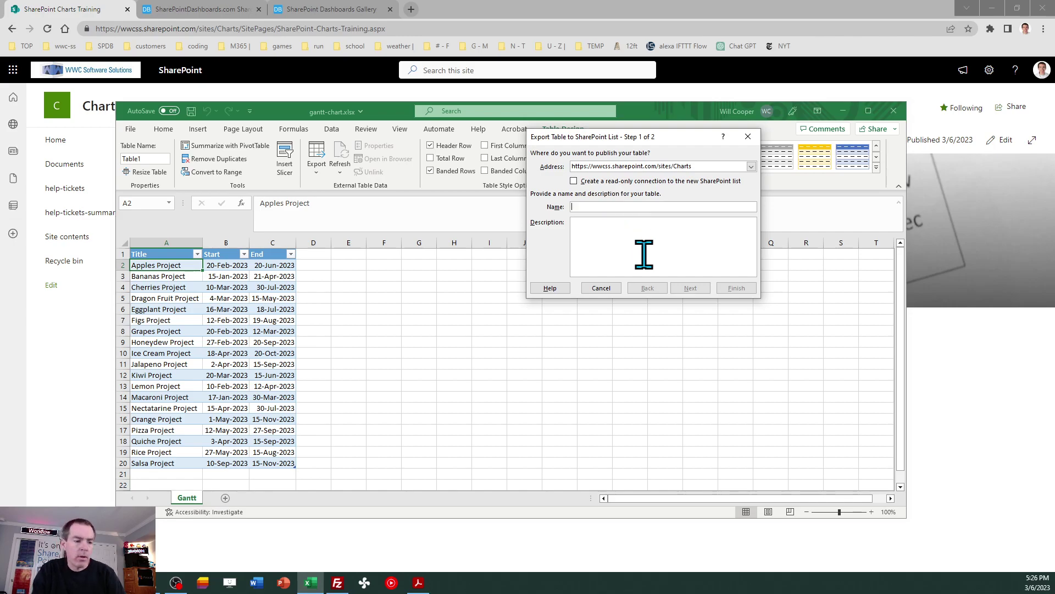
key("Tab")
key("Tab")
type("gantt-ca")
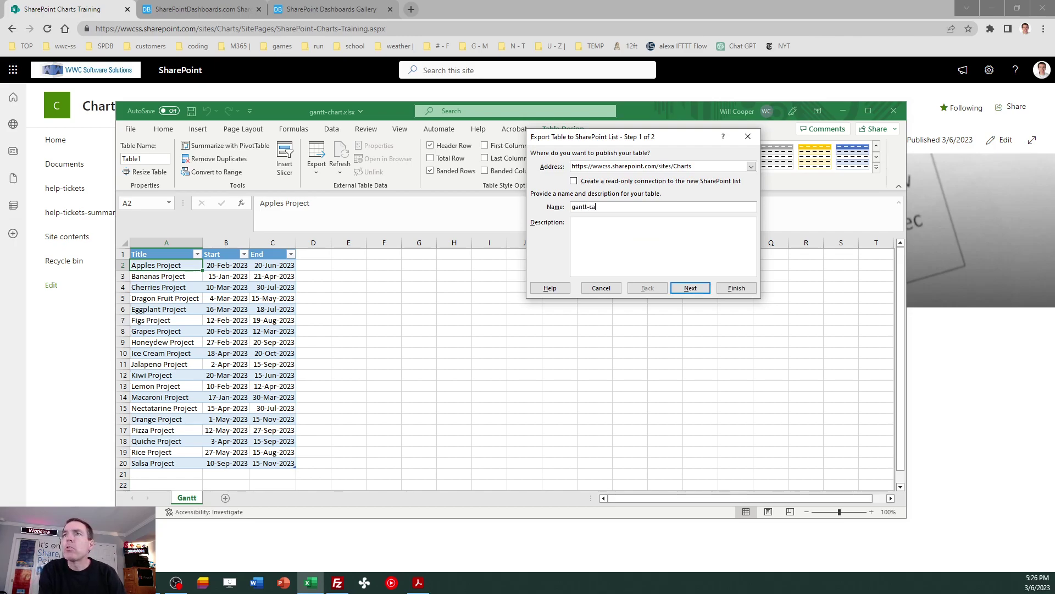
key("BackSpace")
type("hart")
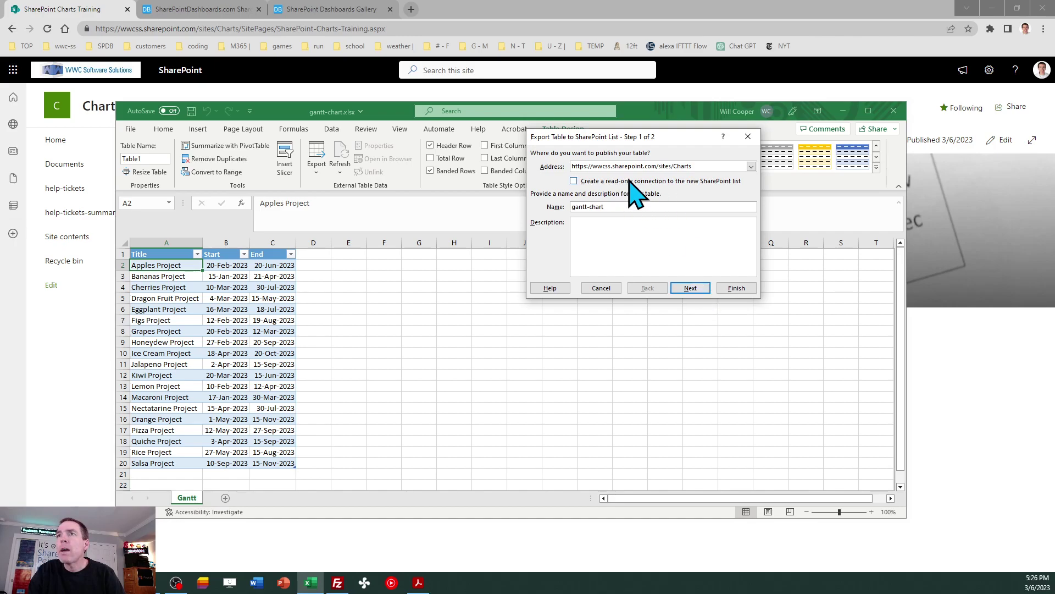
left_click(700, 297)
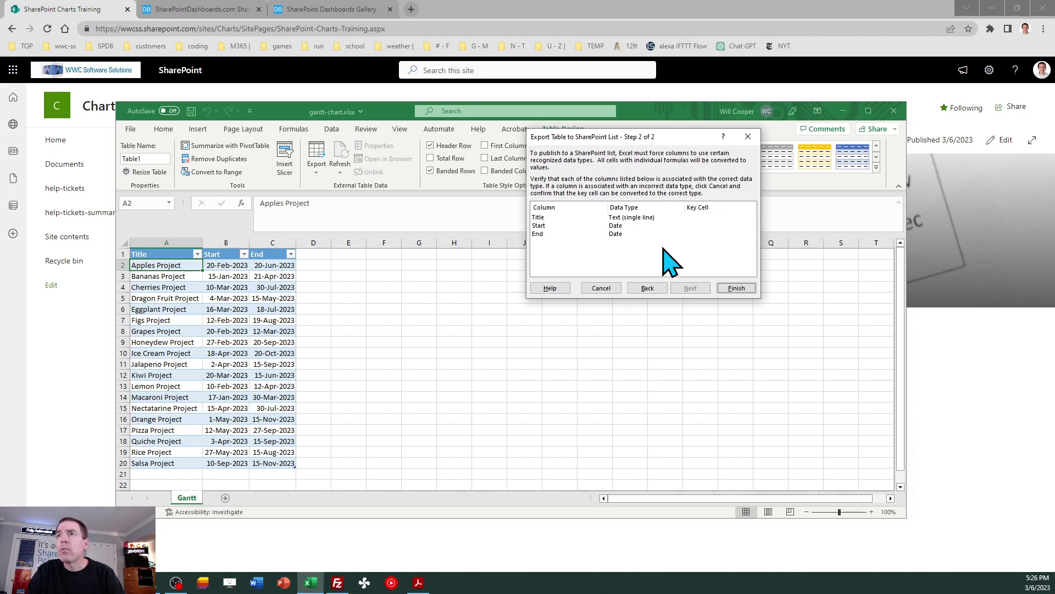
left_click(735, 288)
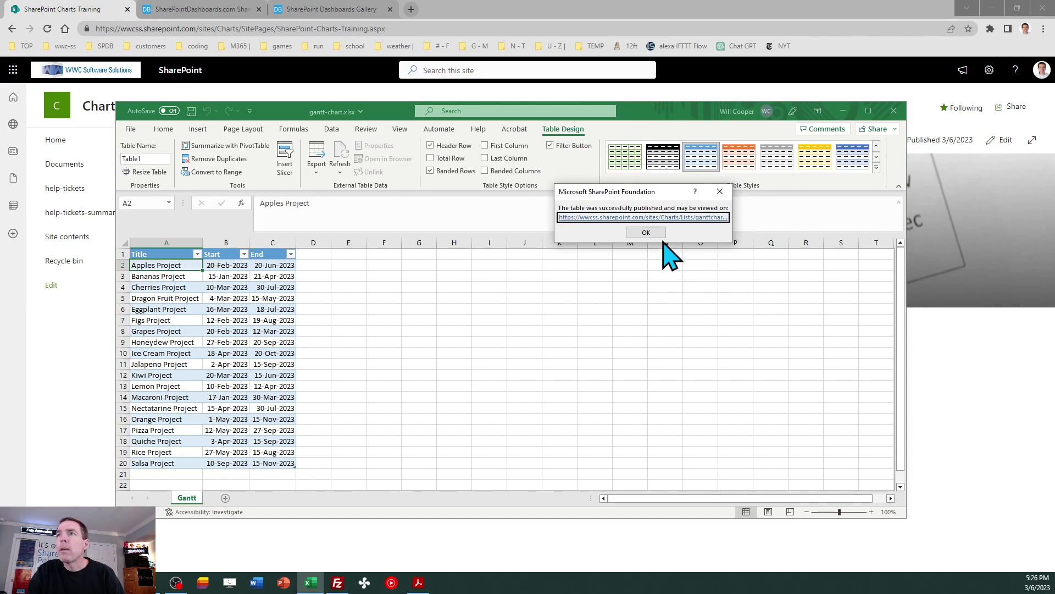
- Close Excel and open the gantt-chart list from Site contents in standard view
left_click(646, 232)
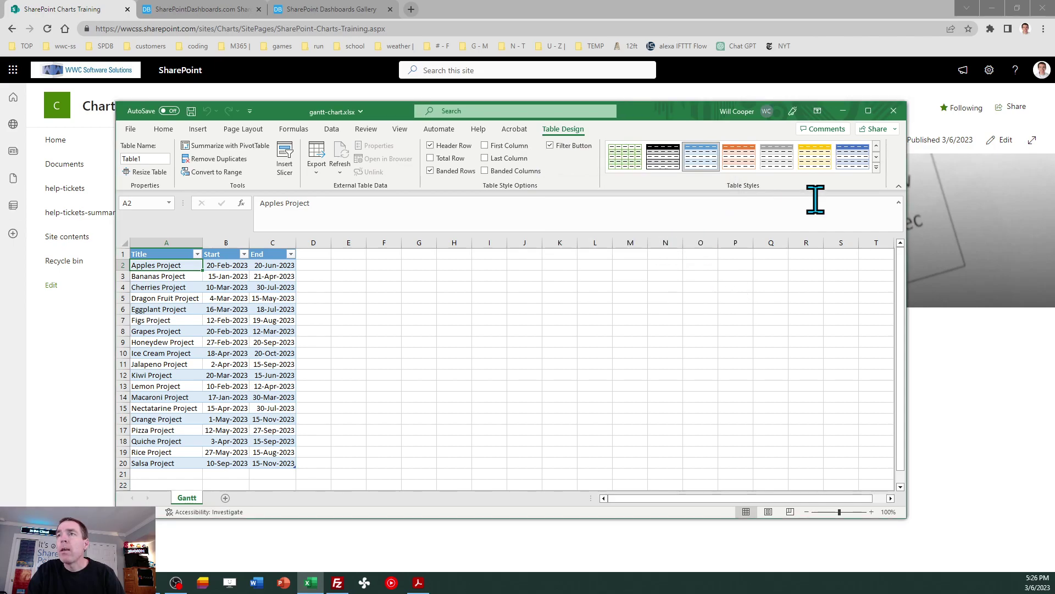
left_click(893, 112)
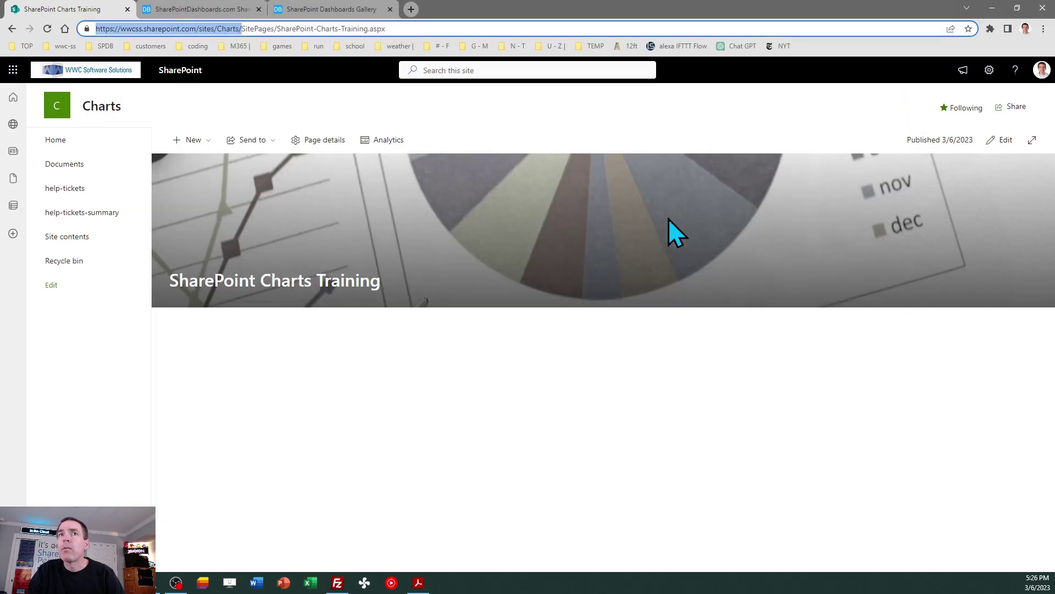
left_click(69, 238)
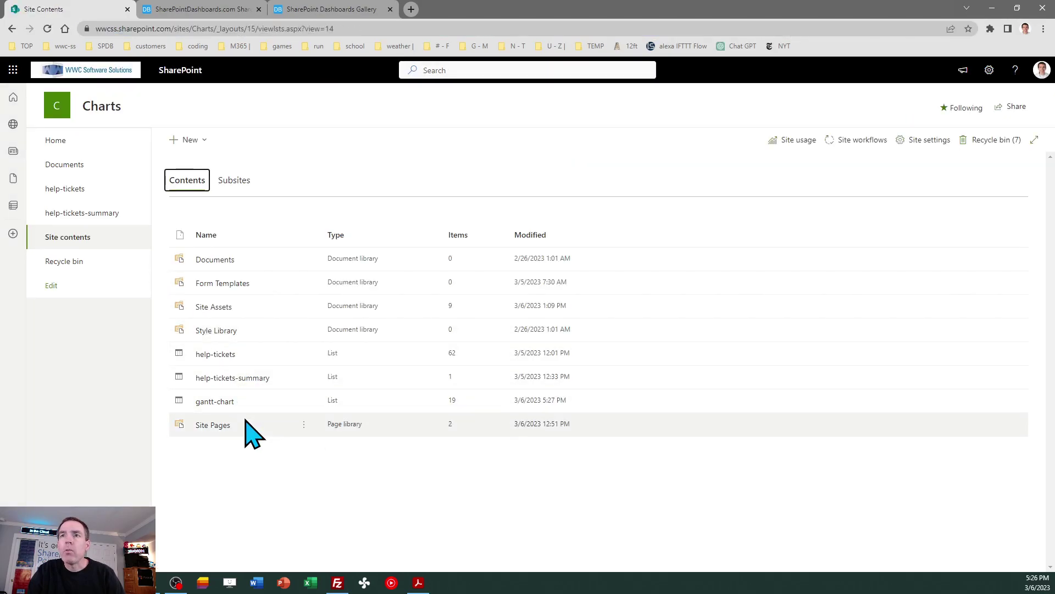
left_click(214, 403)
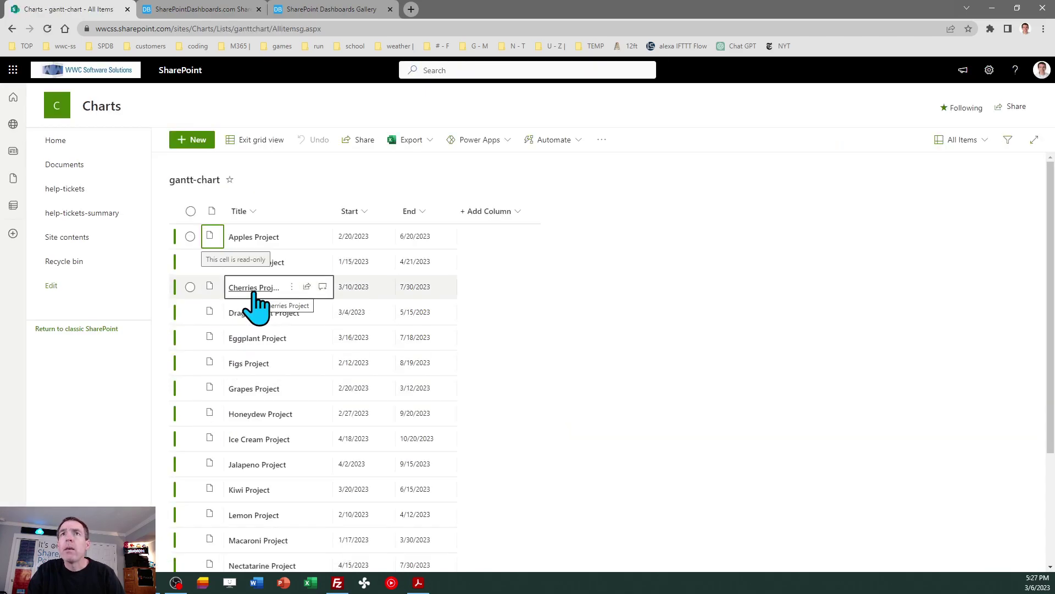
left_click(250, 144)
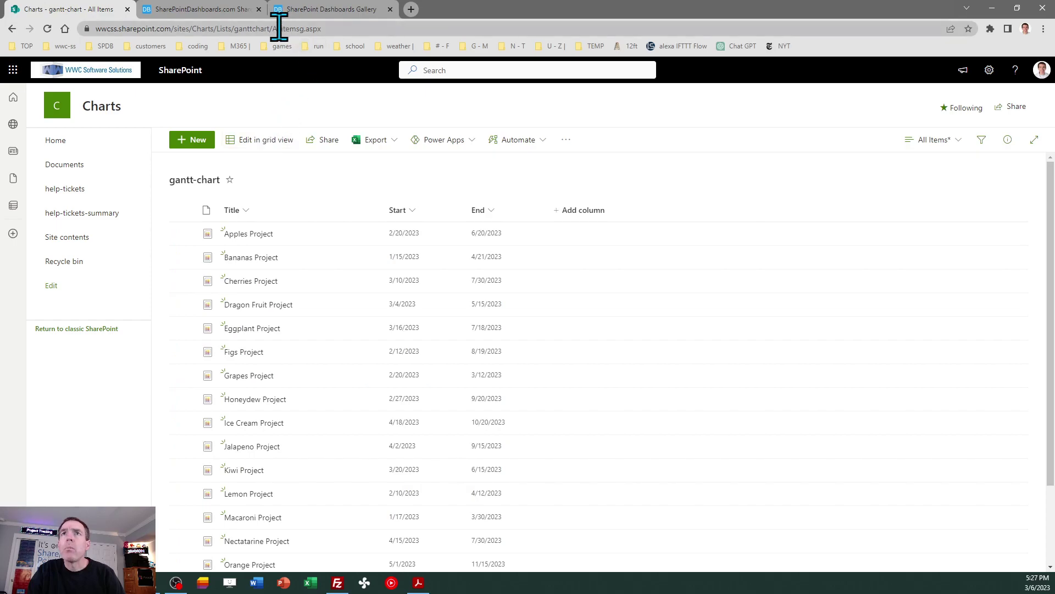
- Trim the list URL to AllItems.aspx and copy that address
left_click_drag(275, 31, 396, 32)
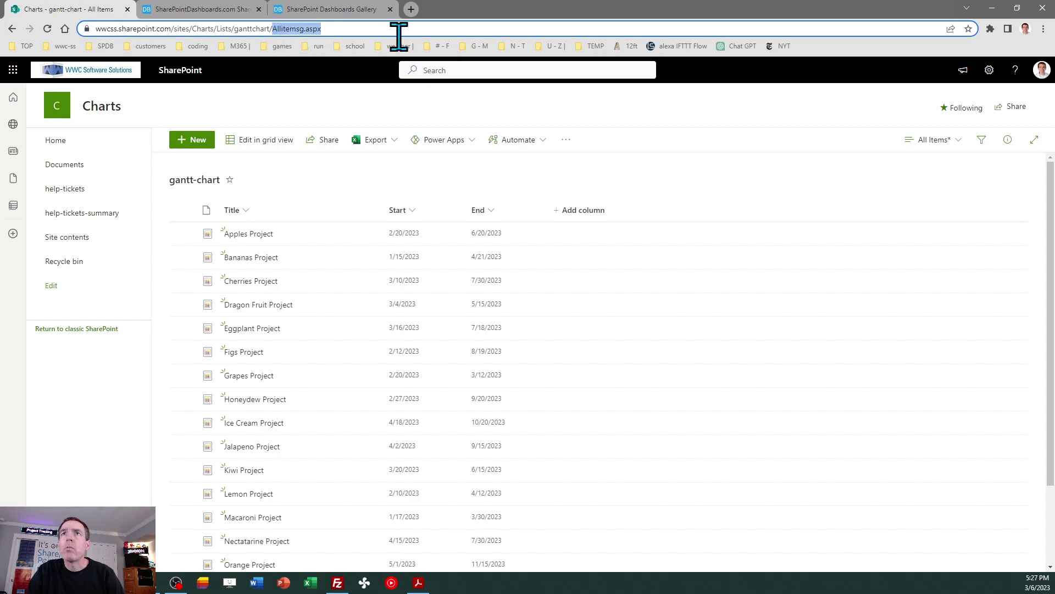
key("BackSpace")
left_click(460, 49)
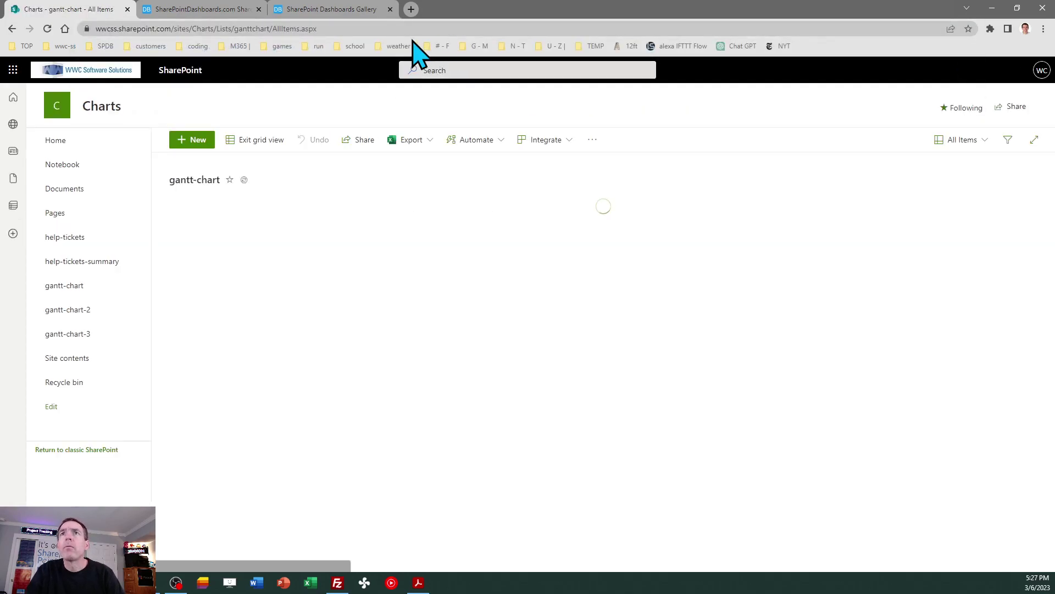
left_click(332, 30)
key("ctrl+c")
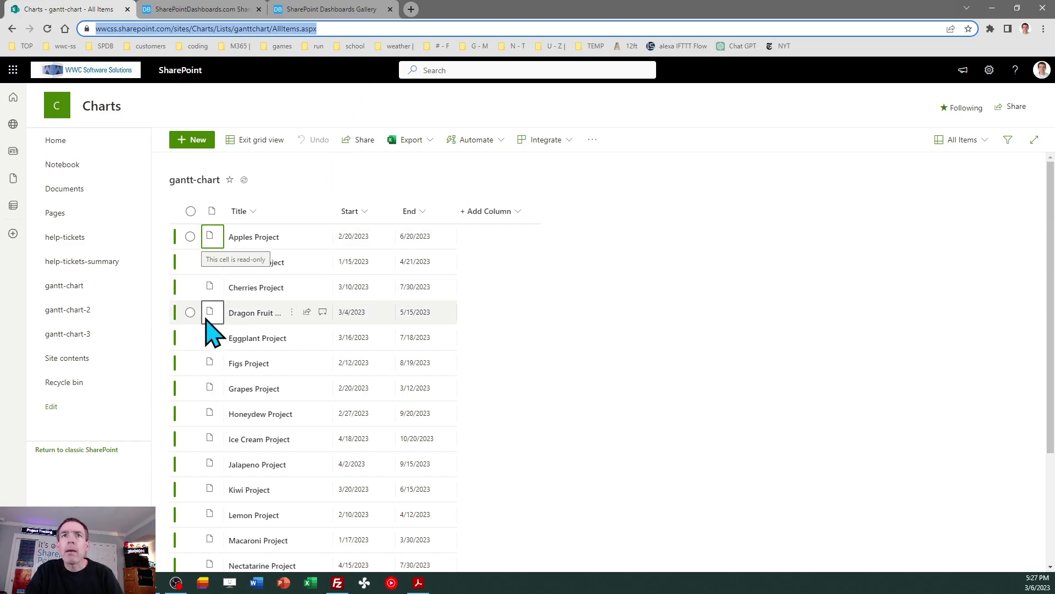
left_click(47, 29)
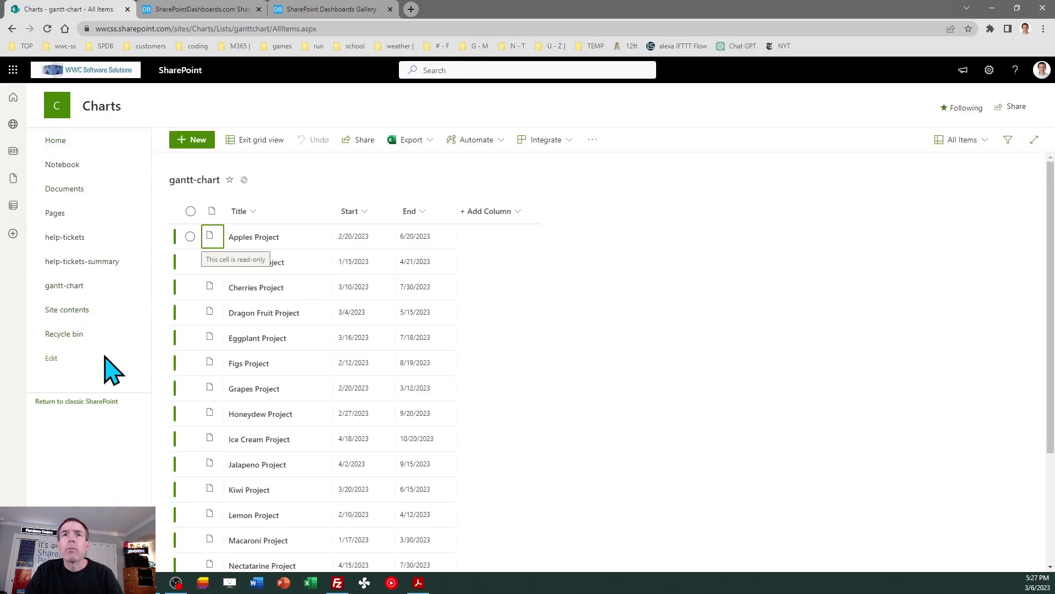
- Remove the existing gantt-chart link from the site navigation
left_click(51, 358)
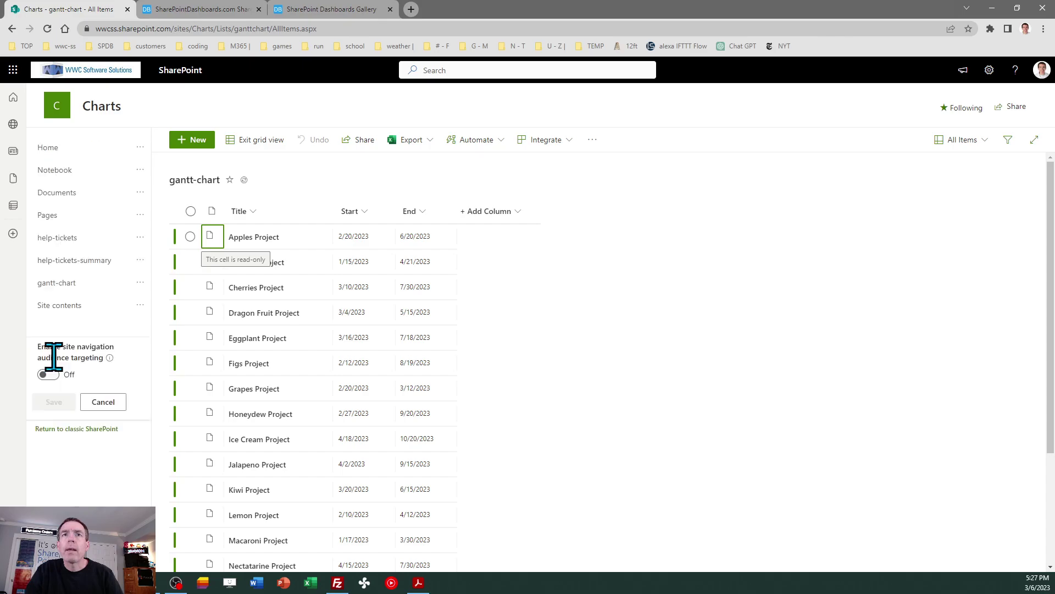
left_click(140, 282)
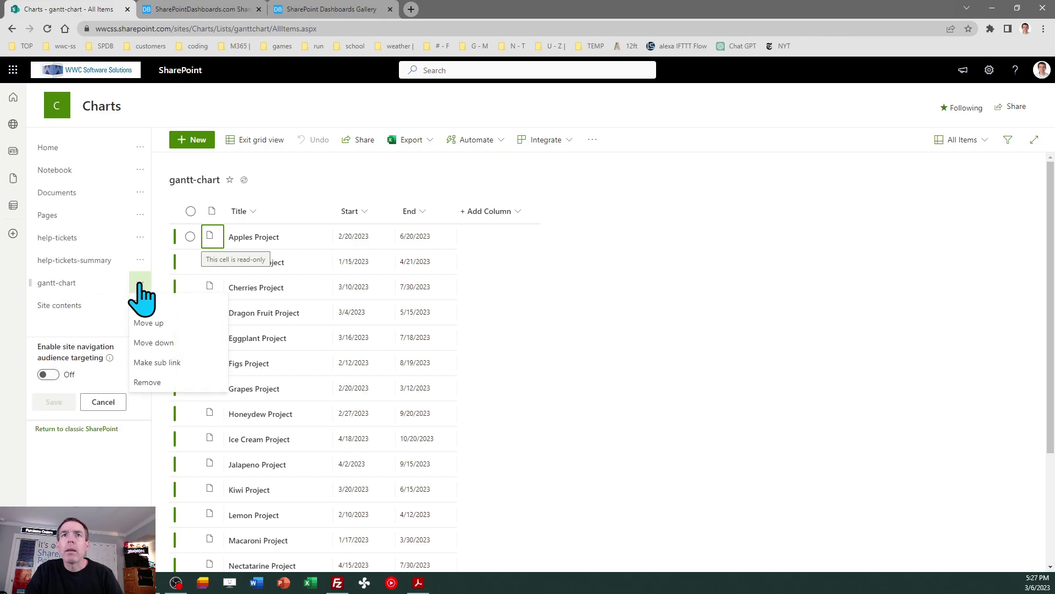
left_click(147, 383)
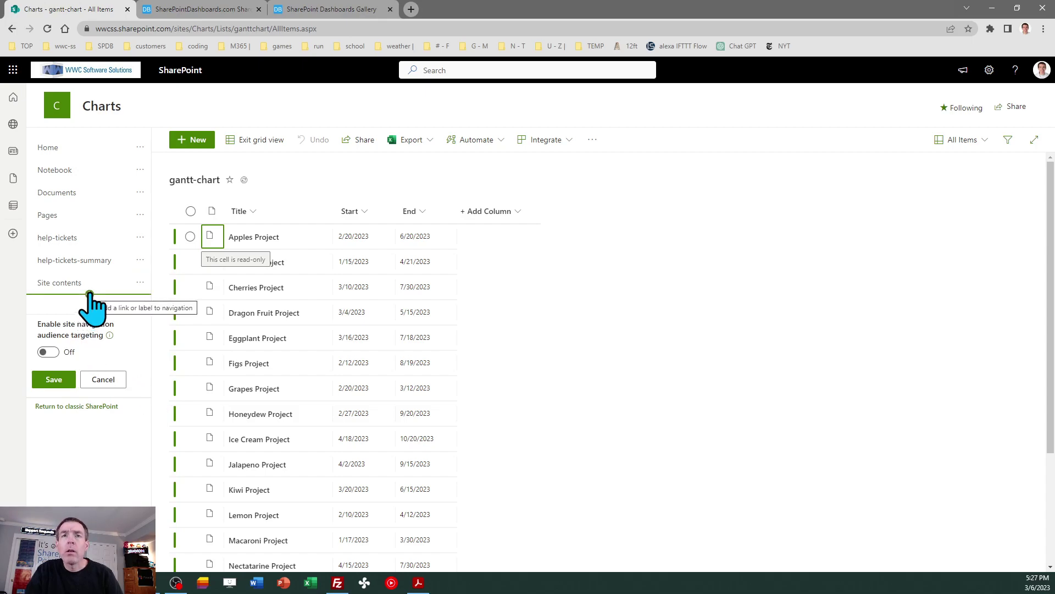
- Add a 'Gantt Chart' navigation link to the copied list address, save, and return home
left_click(89, 295)
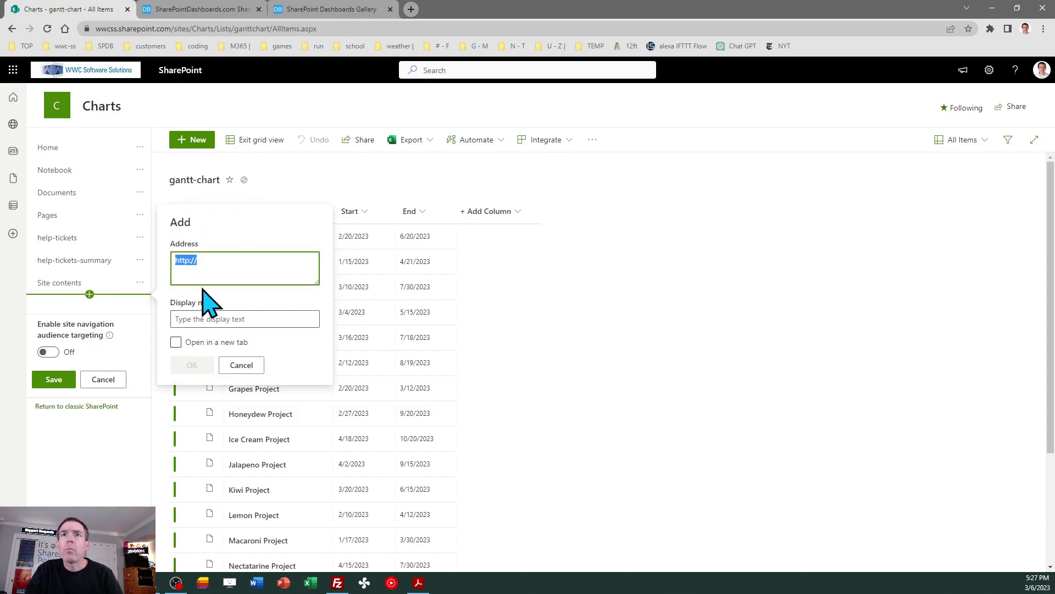
key("ctrl+v")
left_click(227, 320)
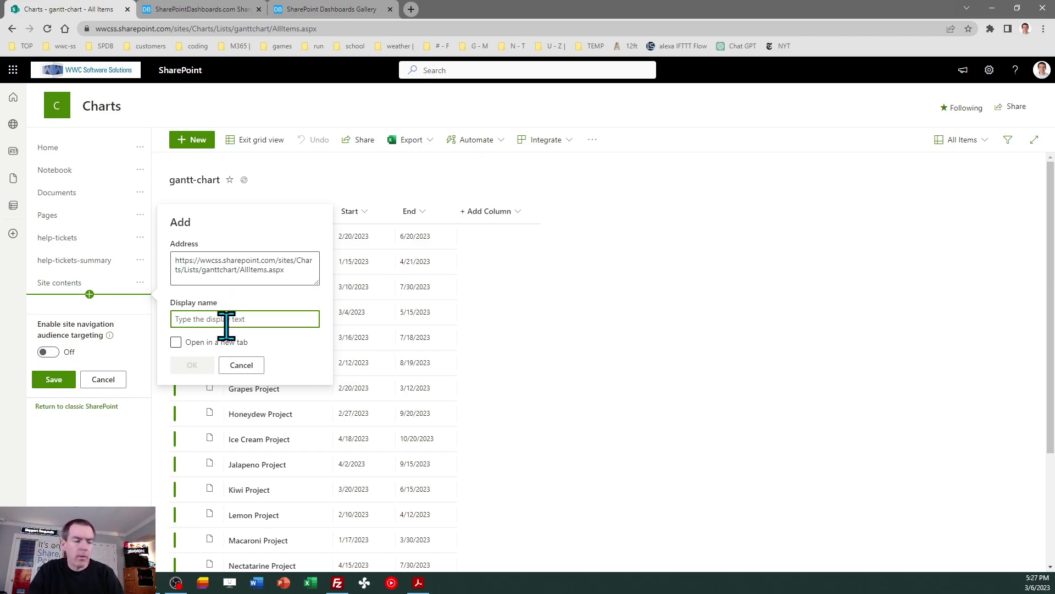
type("Gantt Chart")
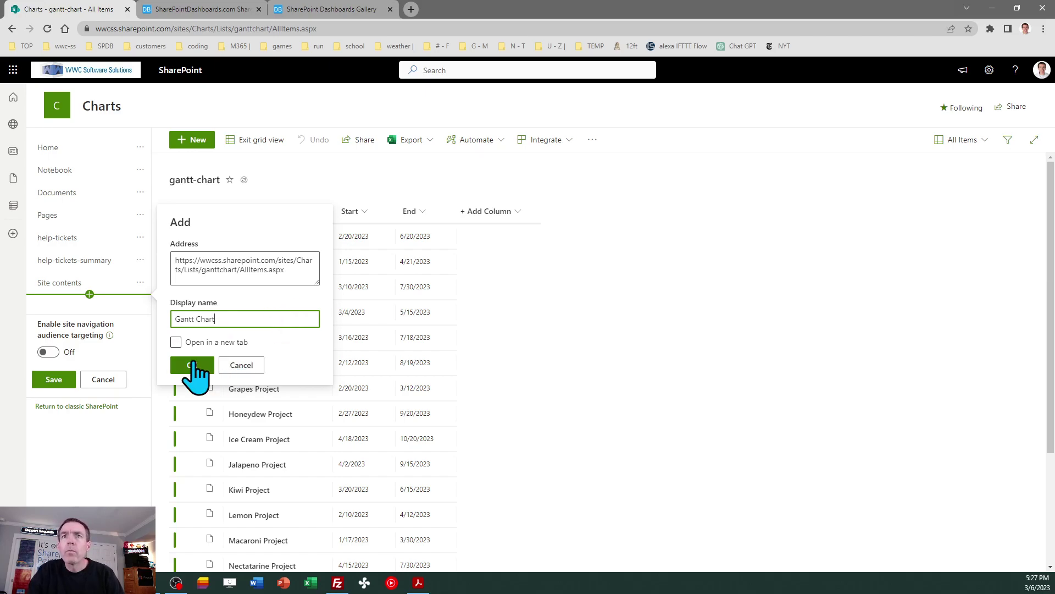
left_click(194, 367)
left_click(53, 402)
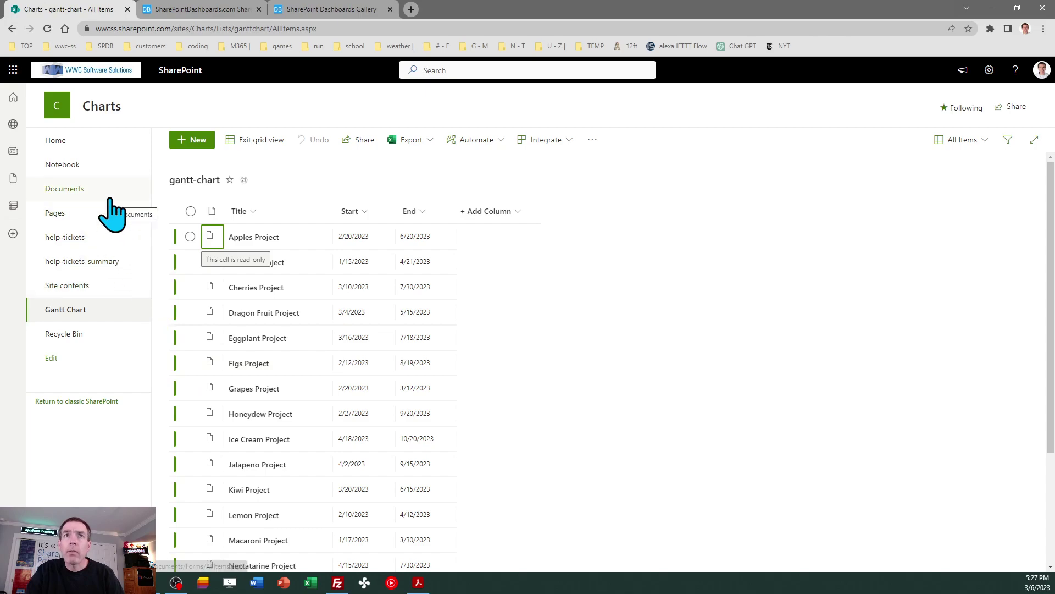
left_click(62, 141)
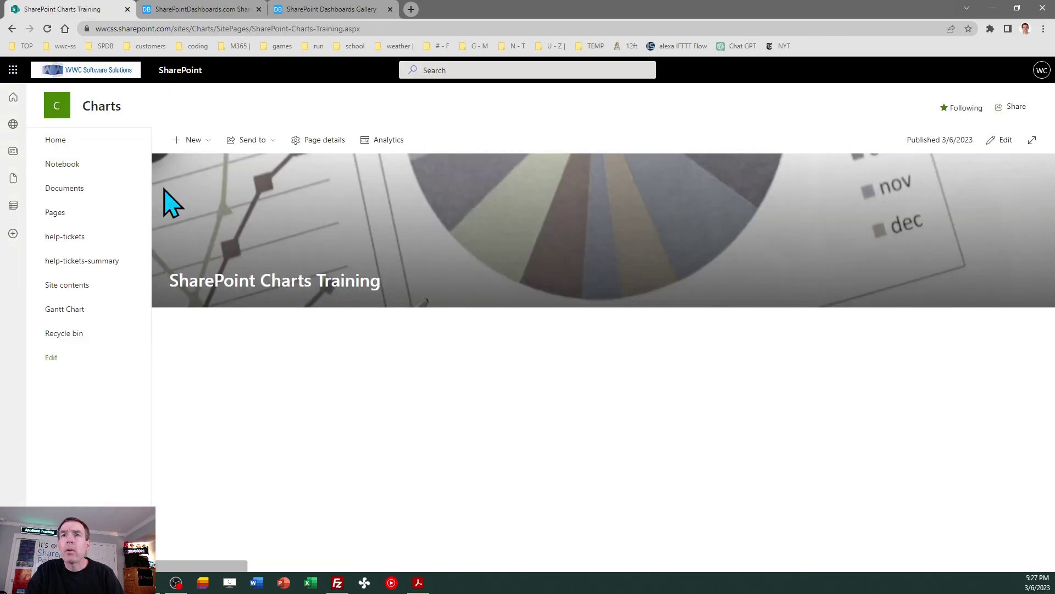
- Add a Quick links web part to the home page with Tiles layout and Large icons
left_click(999, 141)
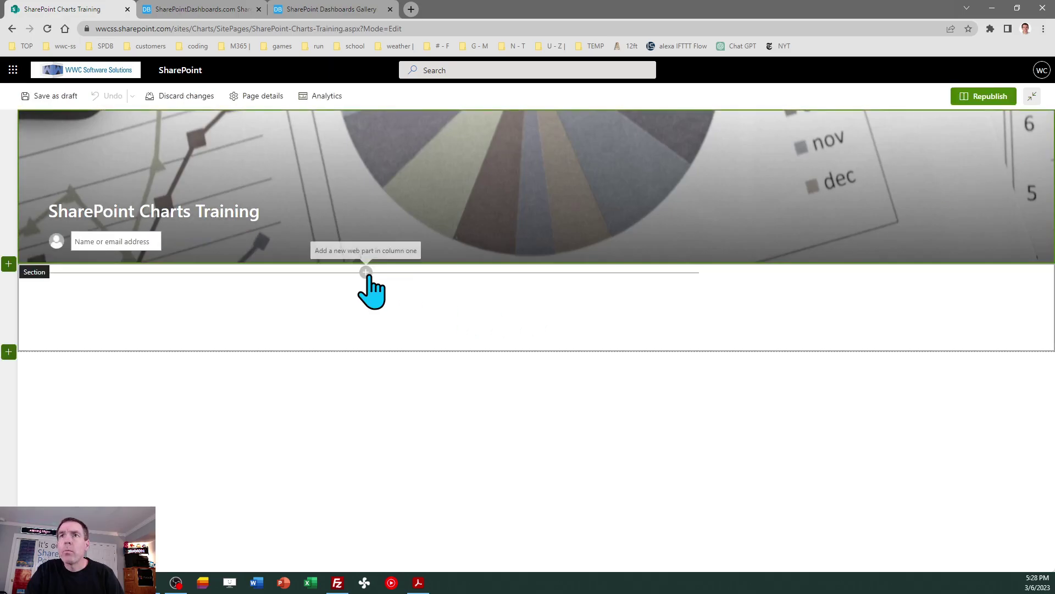
left_click(366, 273)
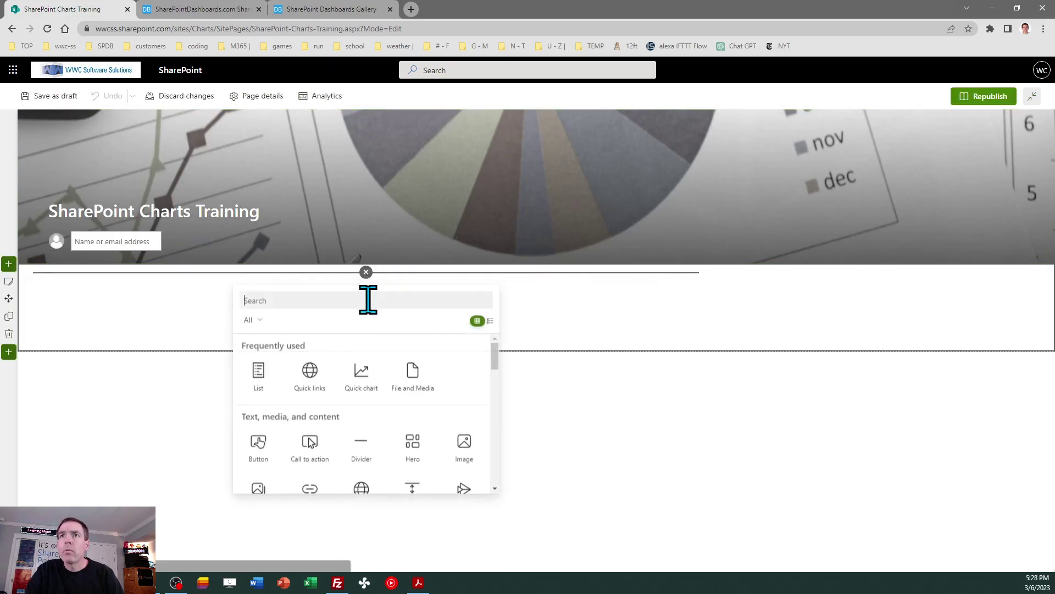
left_click(309, 370)
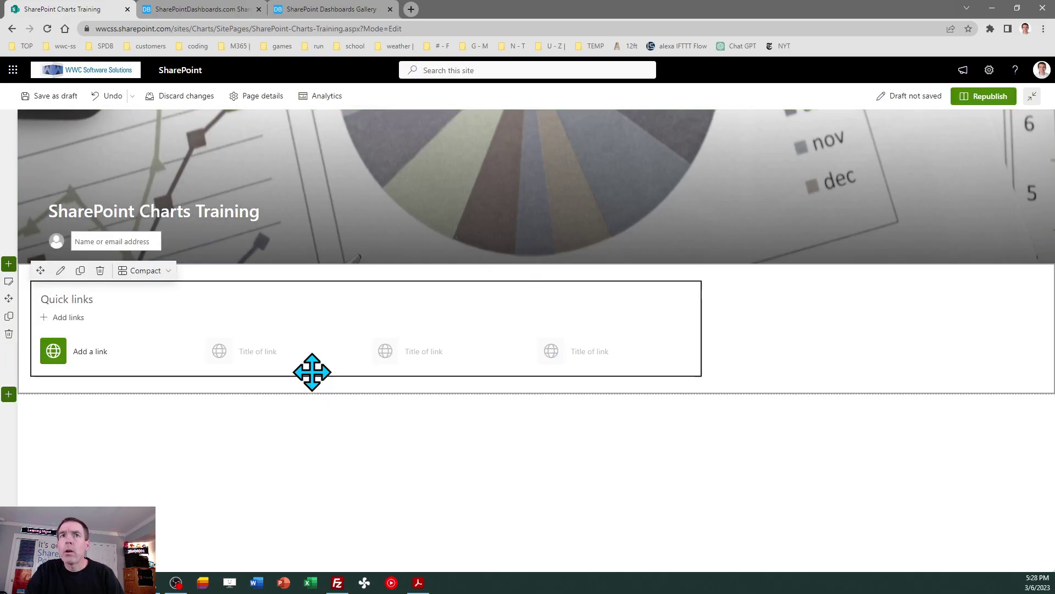
left_click(61, 270)
left_click(1028, 259)
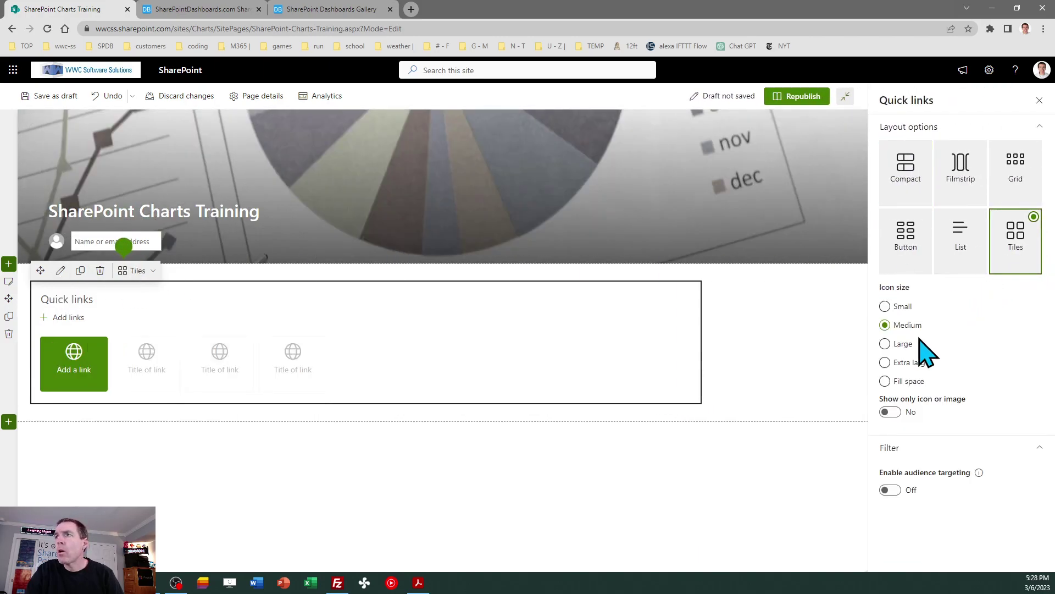
left_click(897, 348)
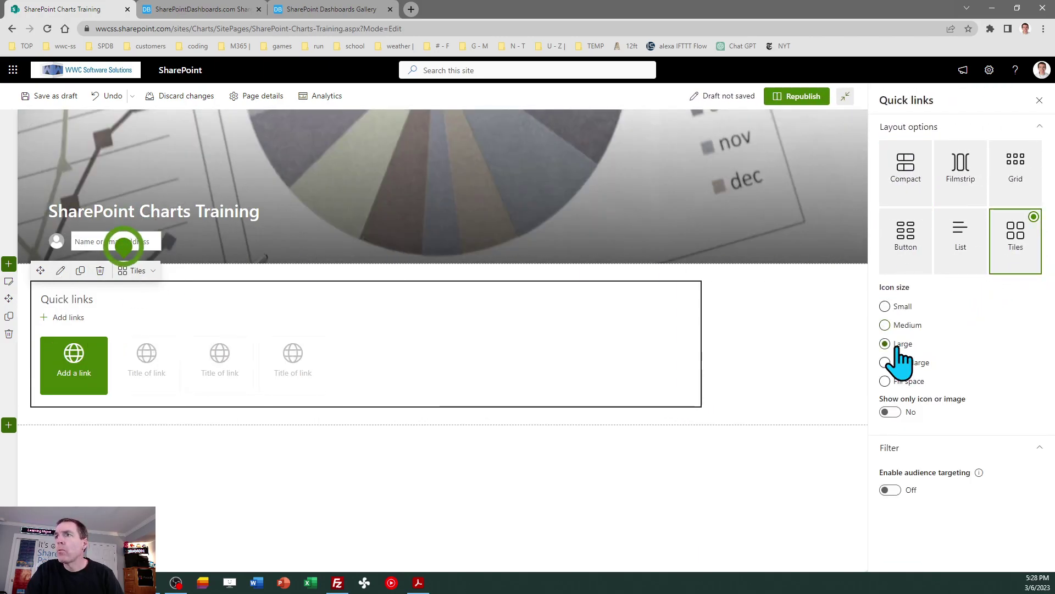
left_click(1040, 100)
- Add a quick link to the gantt-chart list URL titled 'Gantt Chart'
left_click(77, 363)
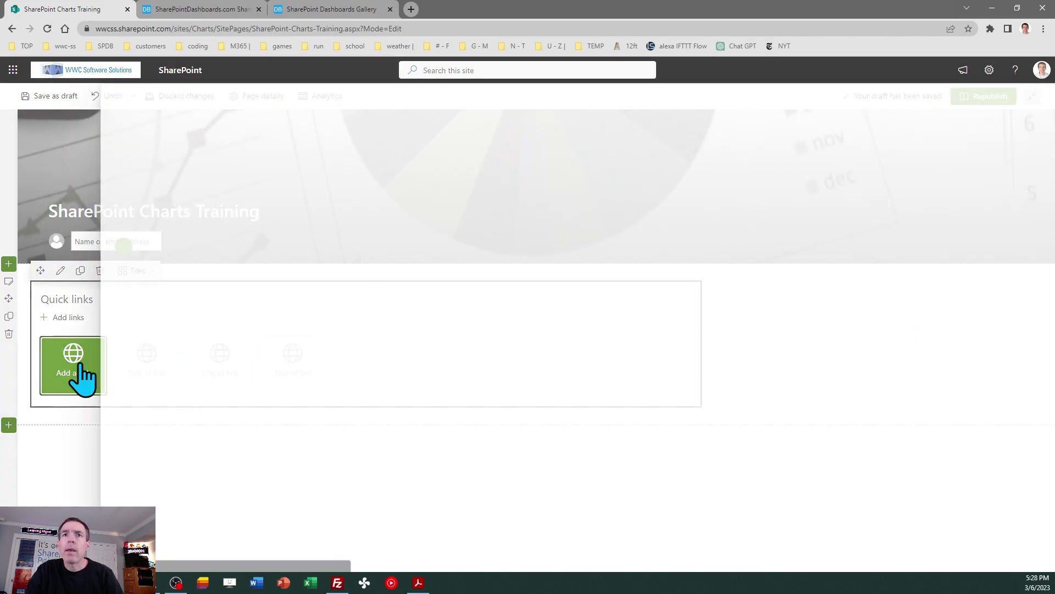
left_click(134, 275)
key("ctrl+v")
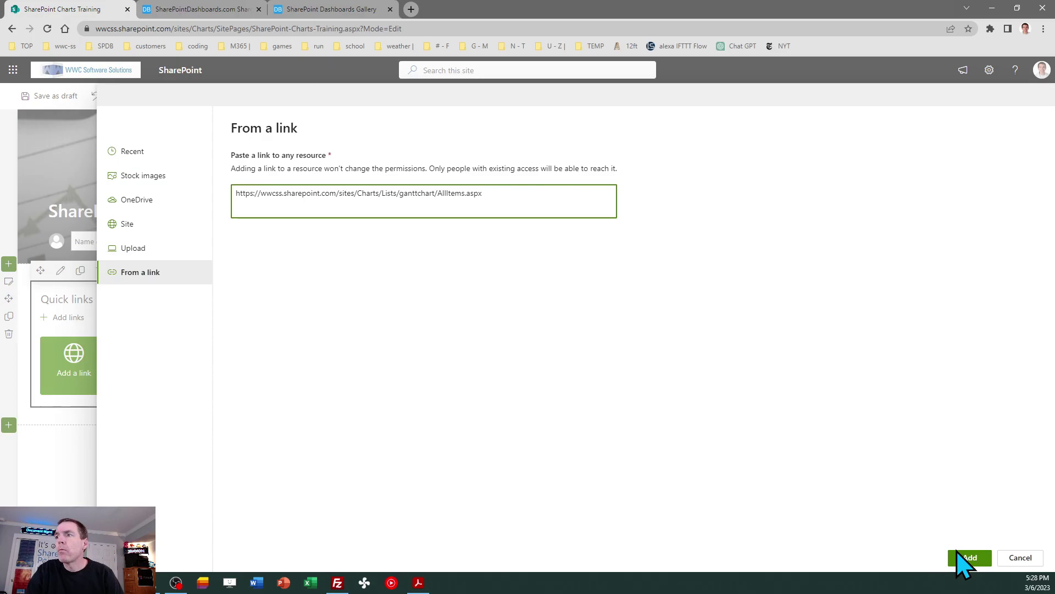
left_click(966, 558)
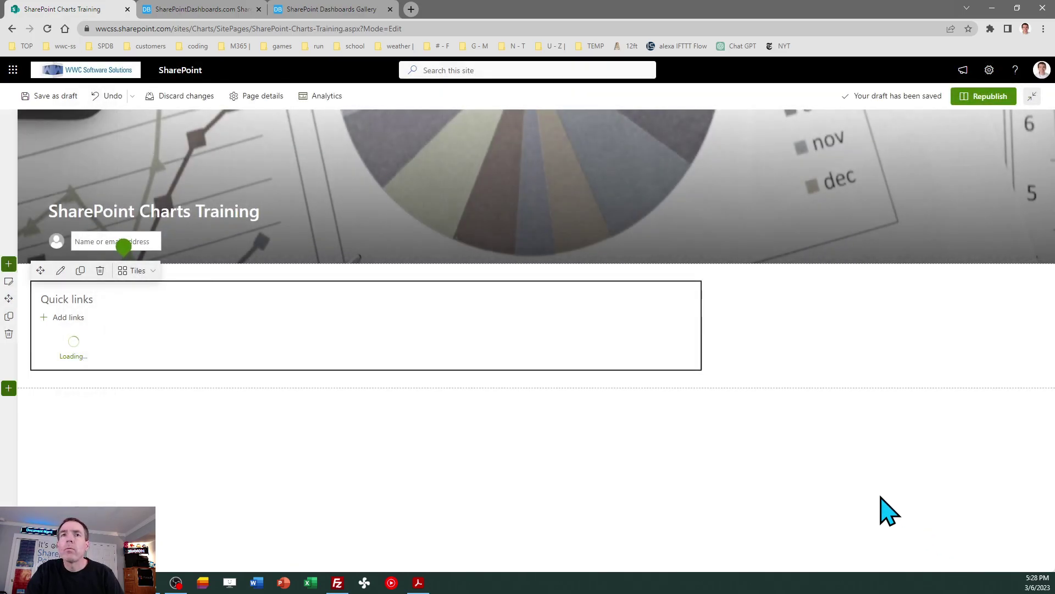
left_click_drag(963, 207, 794, 220)
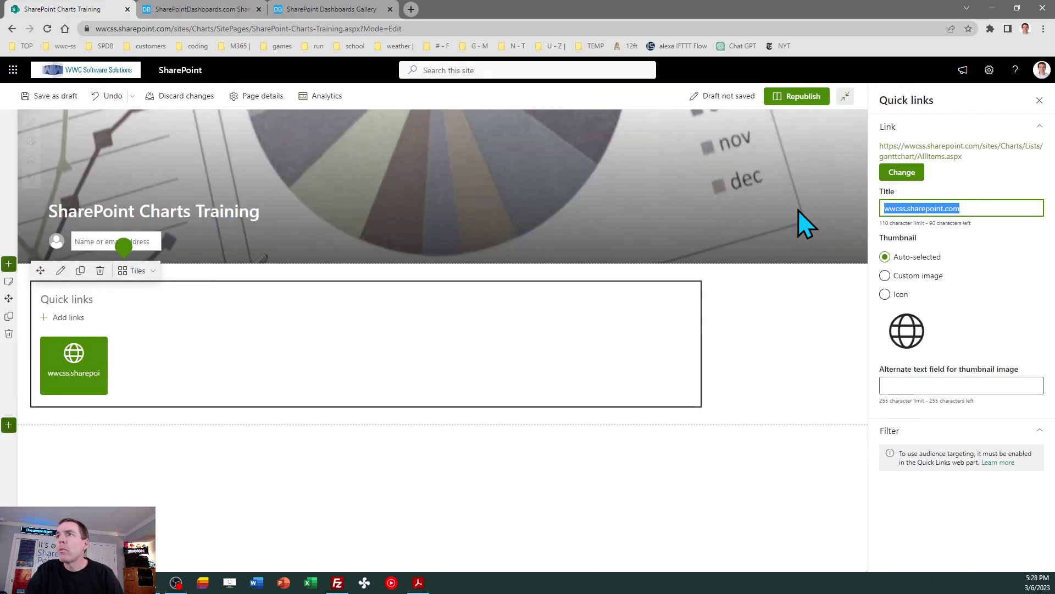
type("Gantt Chart")
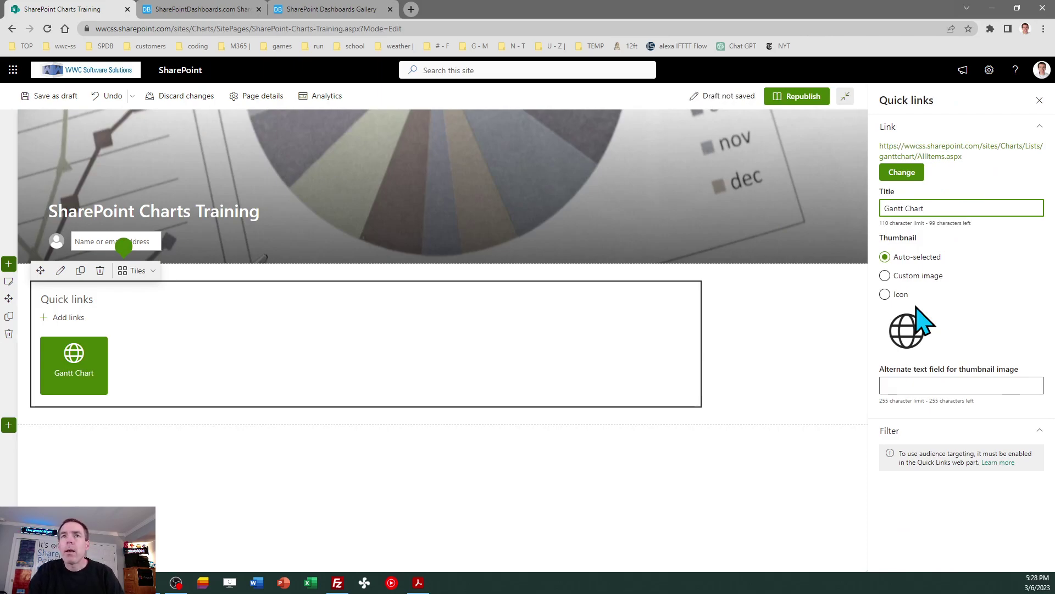
- Set the tile's thumbnail to the stackedbarchart icon and start republishing the page
left_click(884, 294)
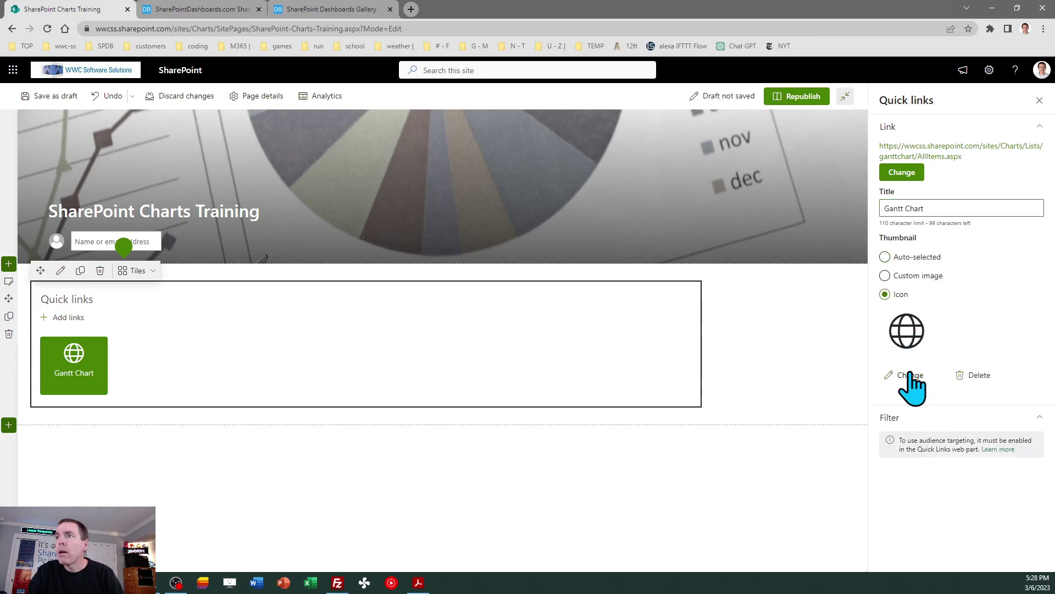
left_click(909, 376)
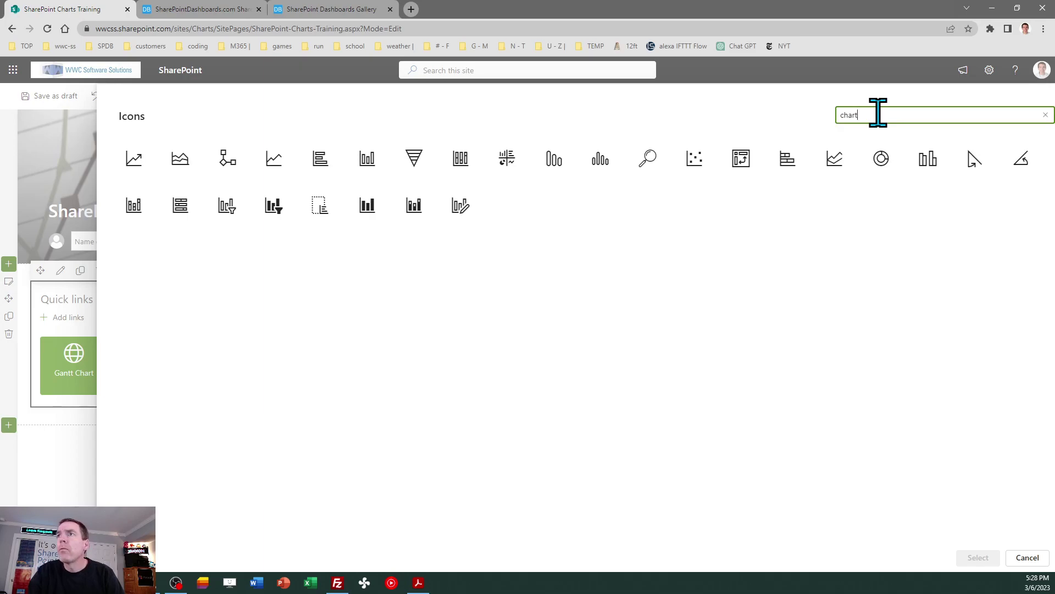
left_click(790, 166)
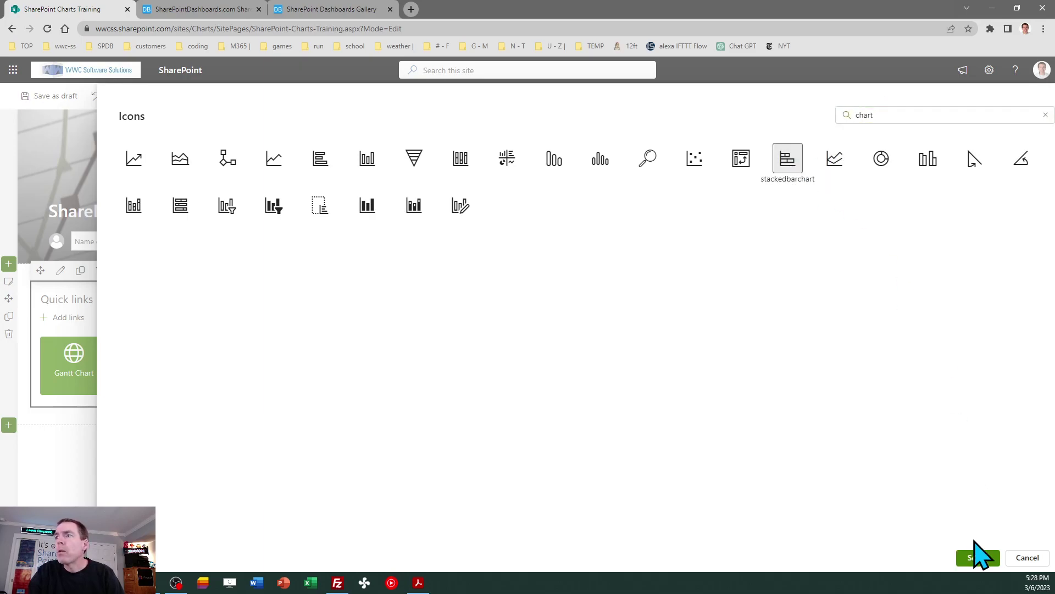
left_click(981, 560)
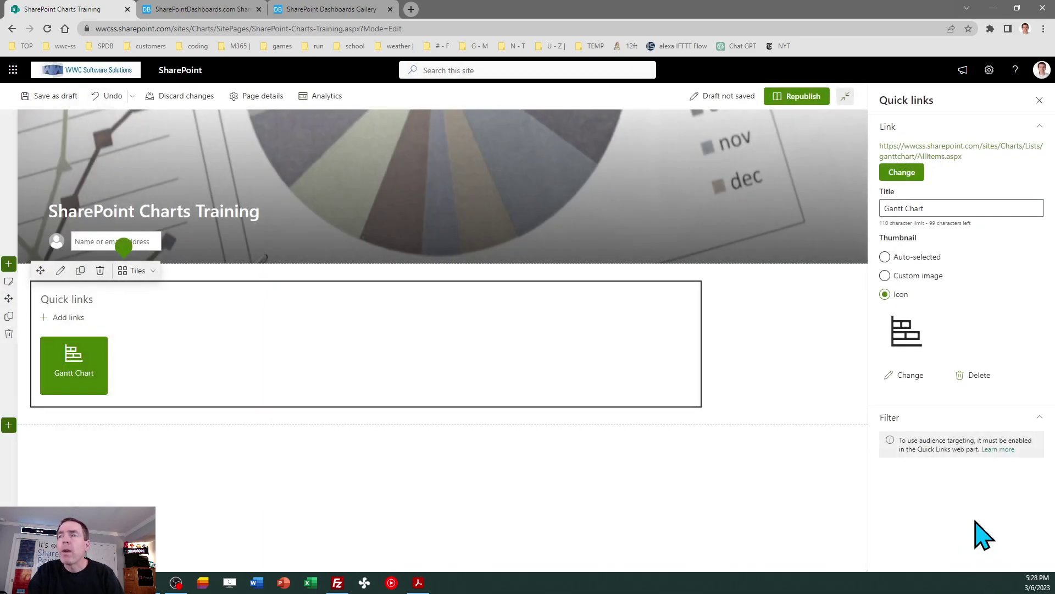
left_click(1039, 100)
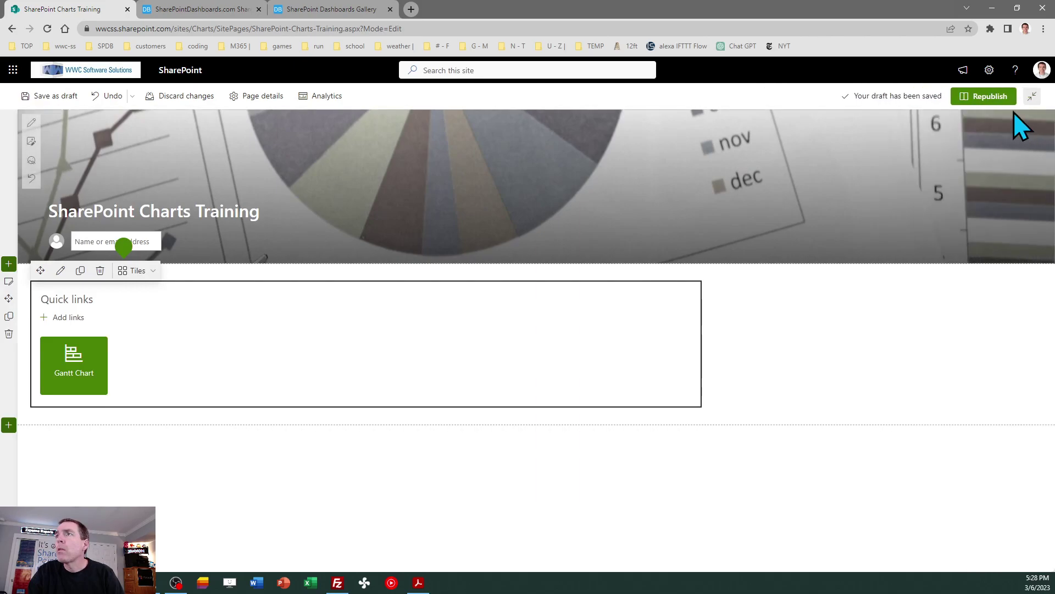
left_click(986, 96)
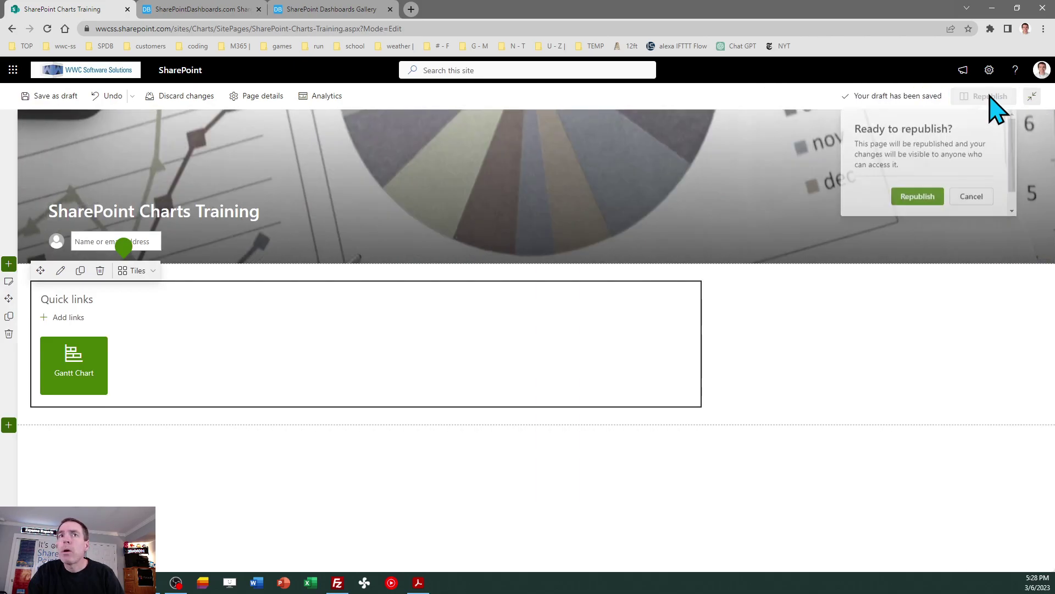
- Republish the home page and open the gantt-chart list from its tile in standard view
left_click(916, 199)
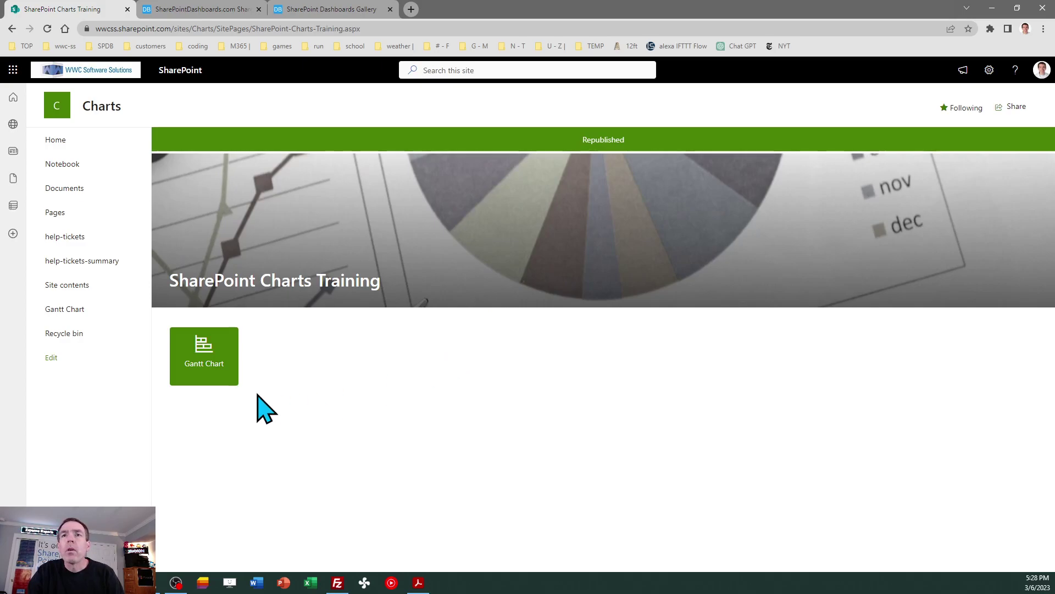
left_click(216, 360)
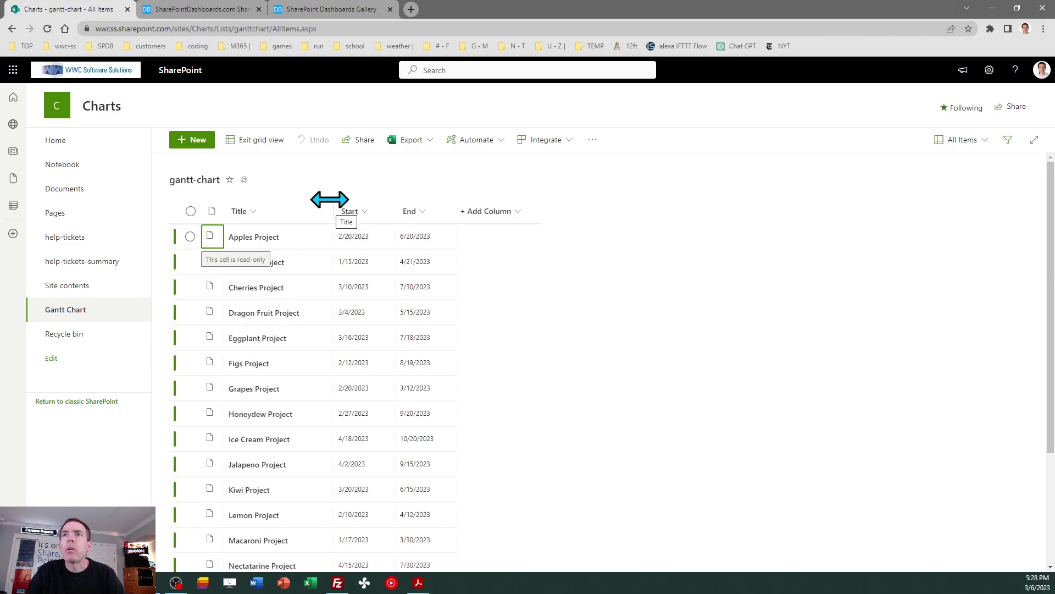
left_click(255, 141)
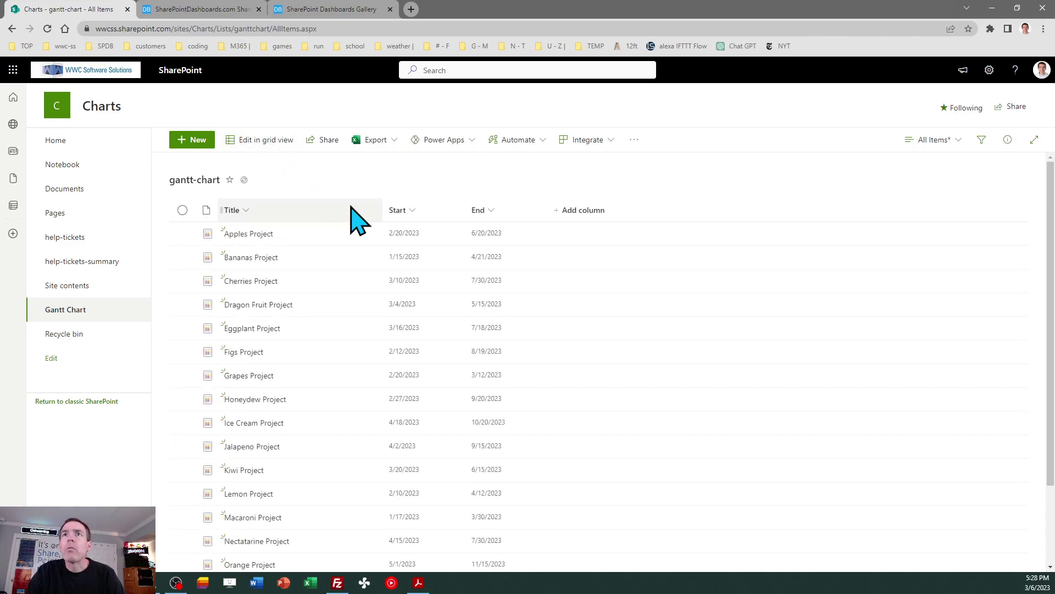
left_click(47, 28)
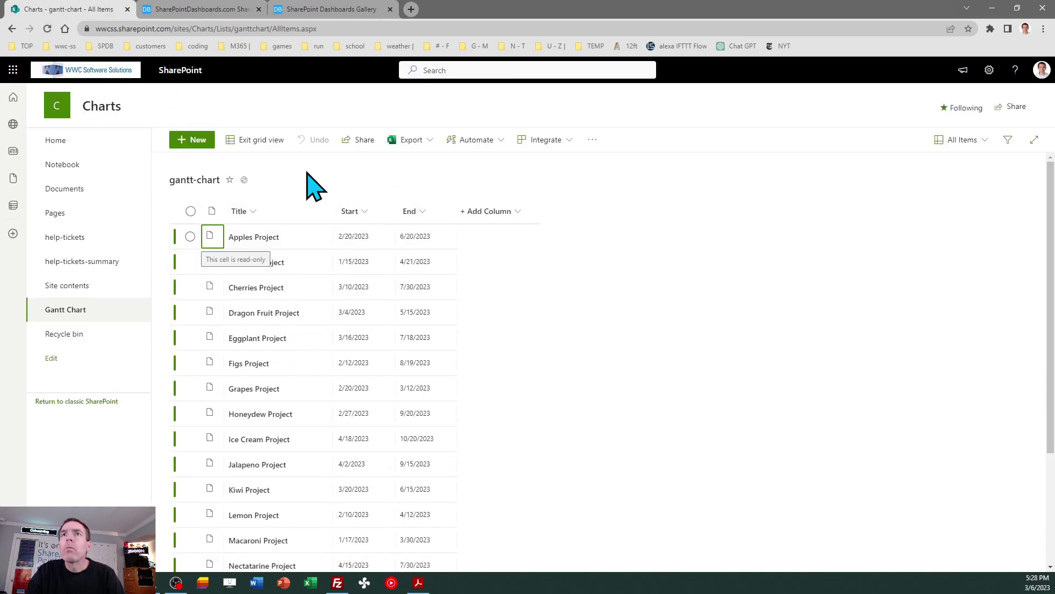
left_click(48, 28)
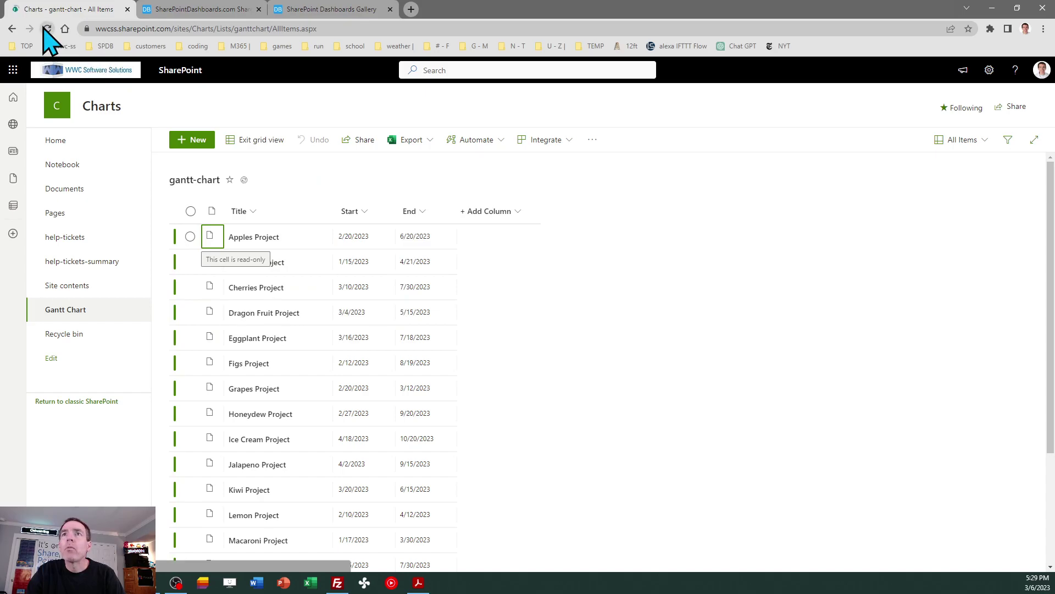
left_click(256, 141)
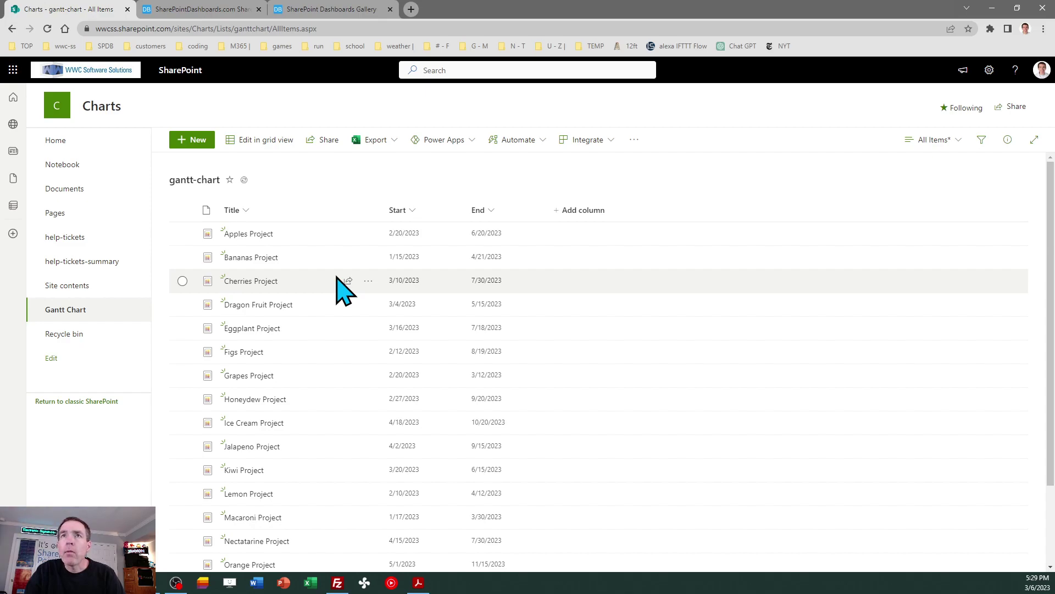
- Open the gantt-chart list settings and read a column's Field= name in the URL
left_click(988, 70)
left_click(912, 185)
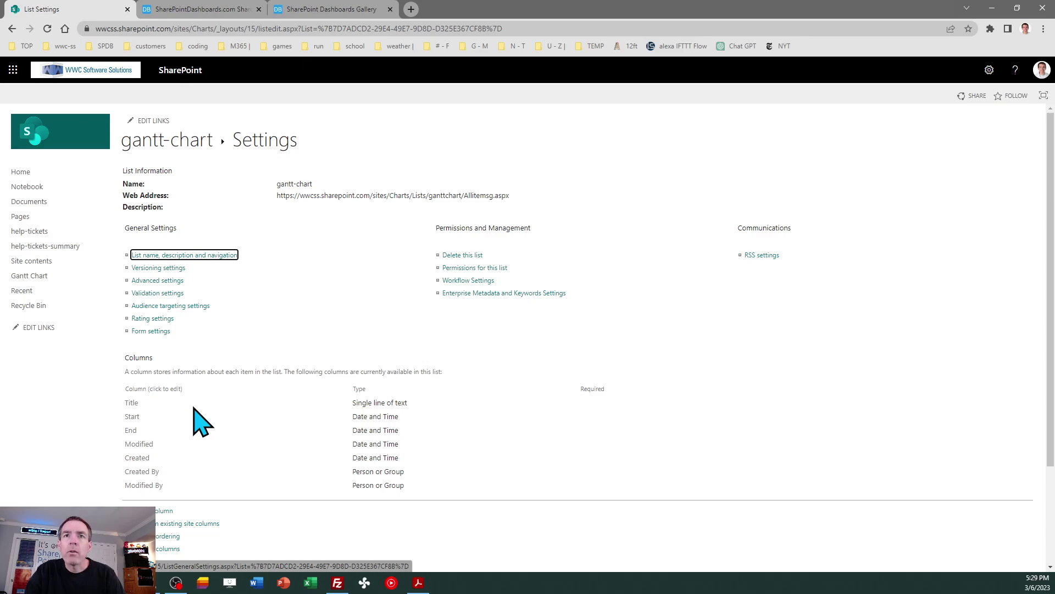
left_click(132, 416)
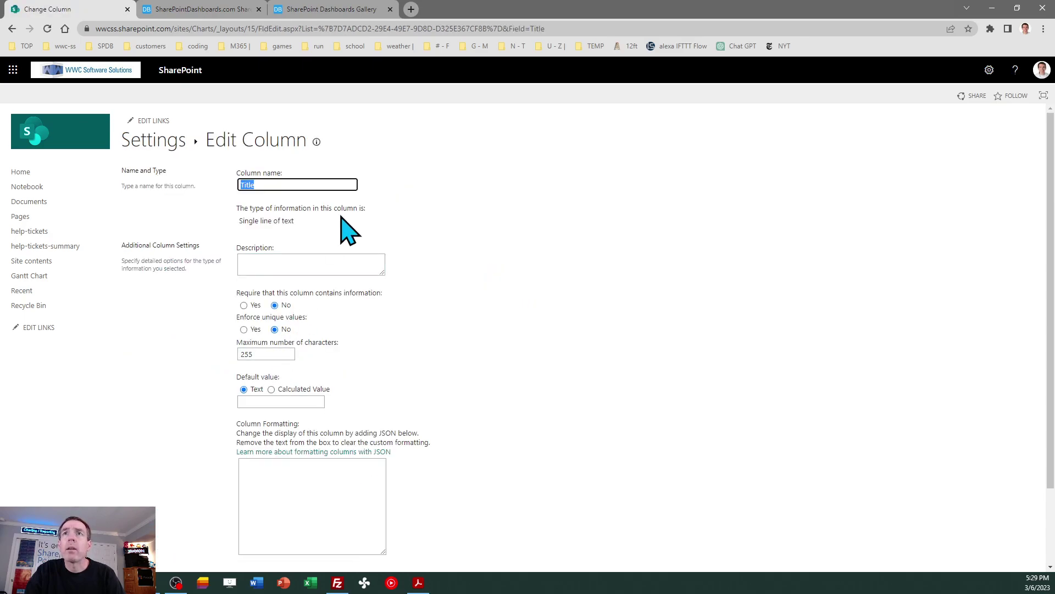
left_click(549, 25)
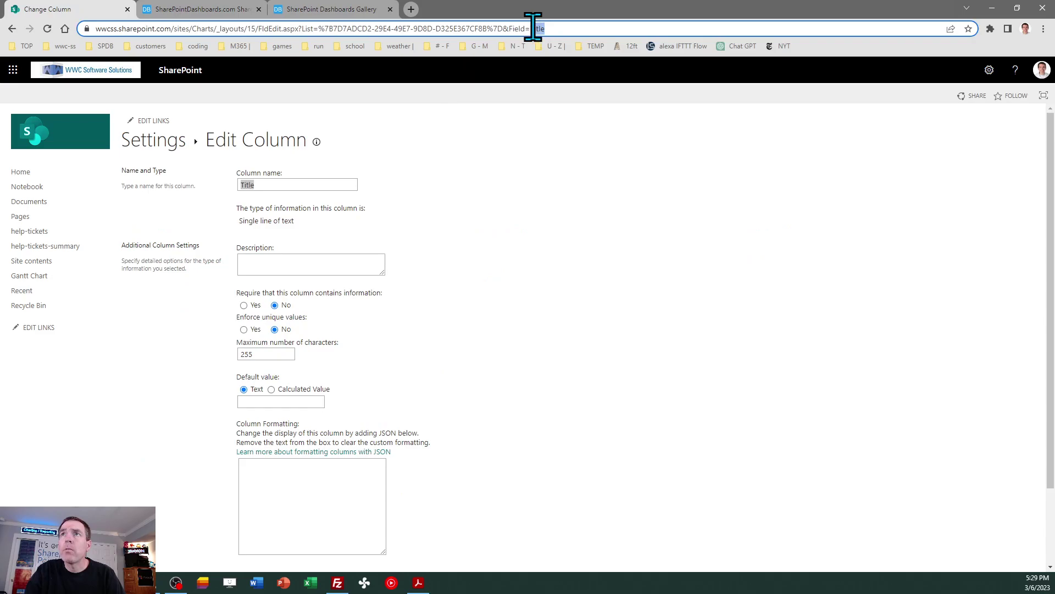
left_click_drag(531, 29, 530, 29)
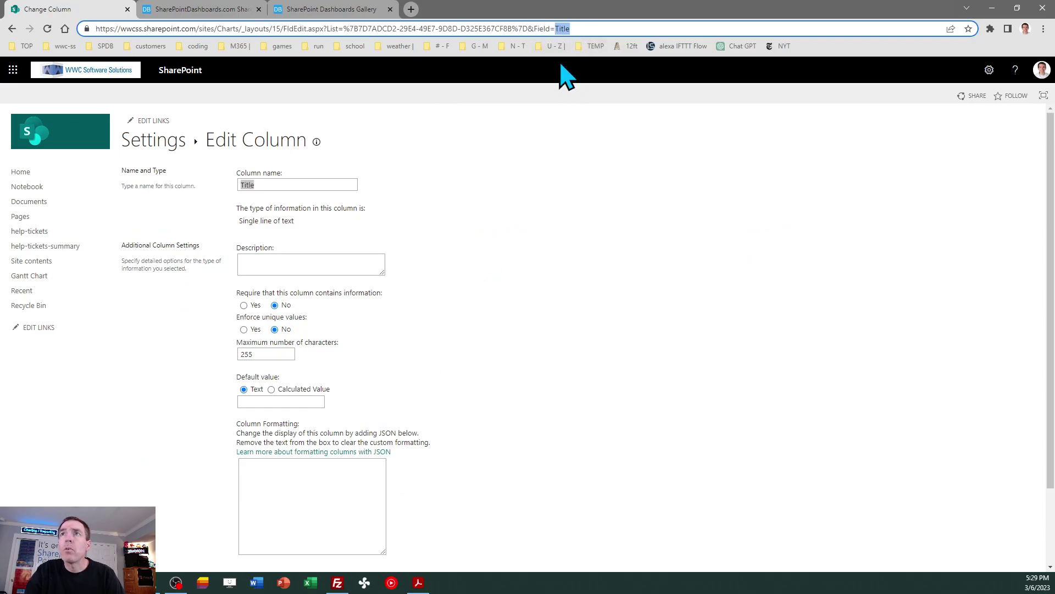
left_click(12, 29)
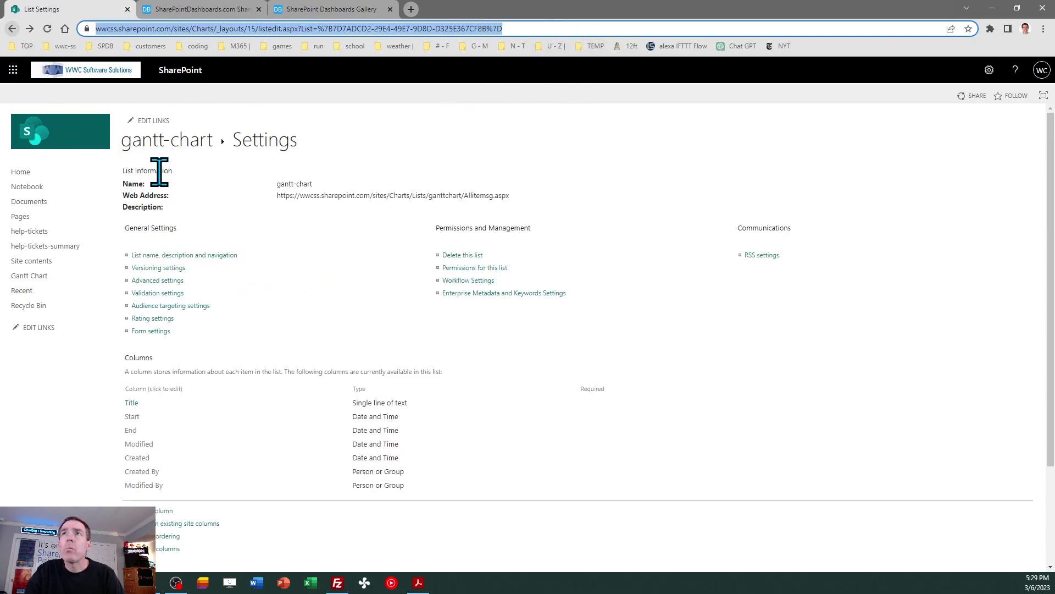
- Check the Start and End columns' internal field names, then return to the list
left_click(132, 418)
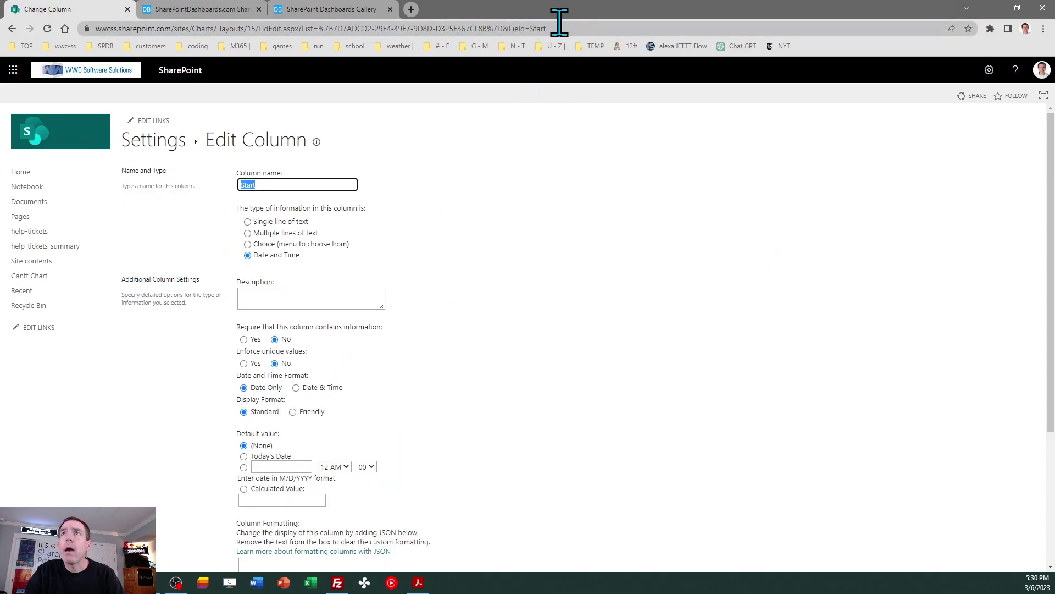
left_click_drag(559, 22, 528, 22)
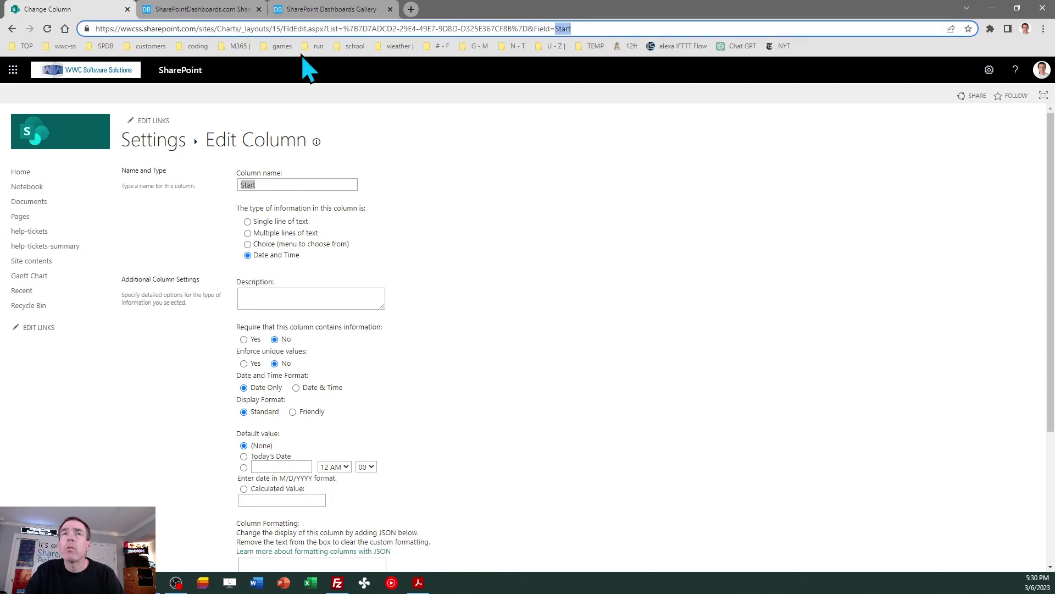
left_click(12, 28)
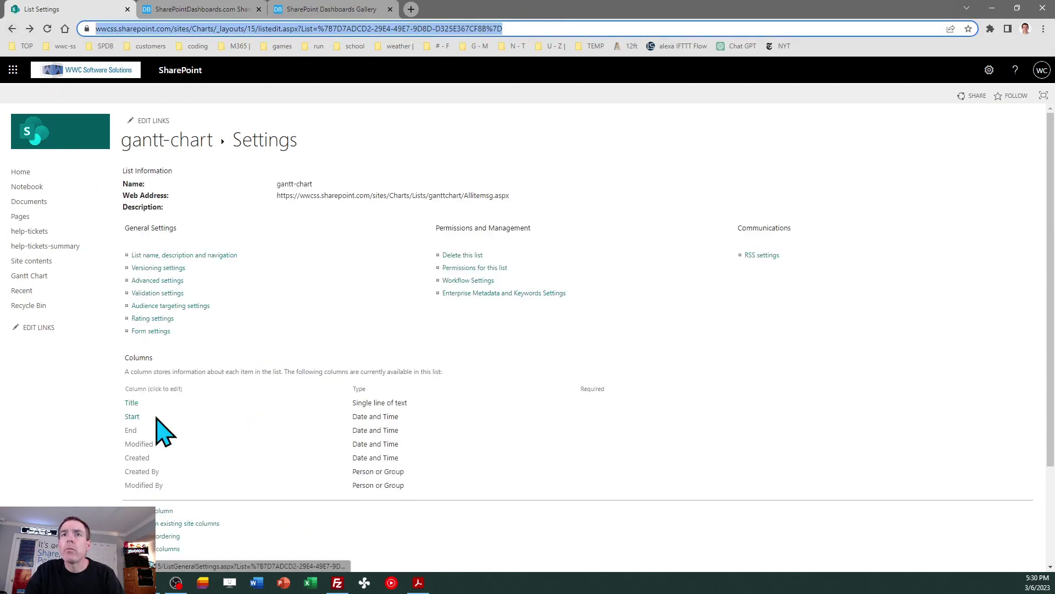
left_click(131, 430)
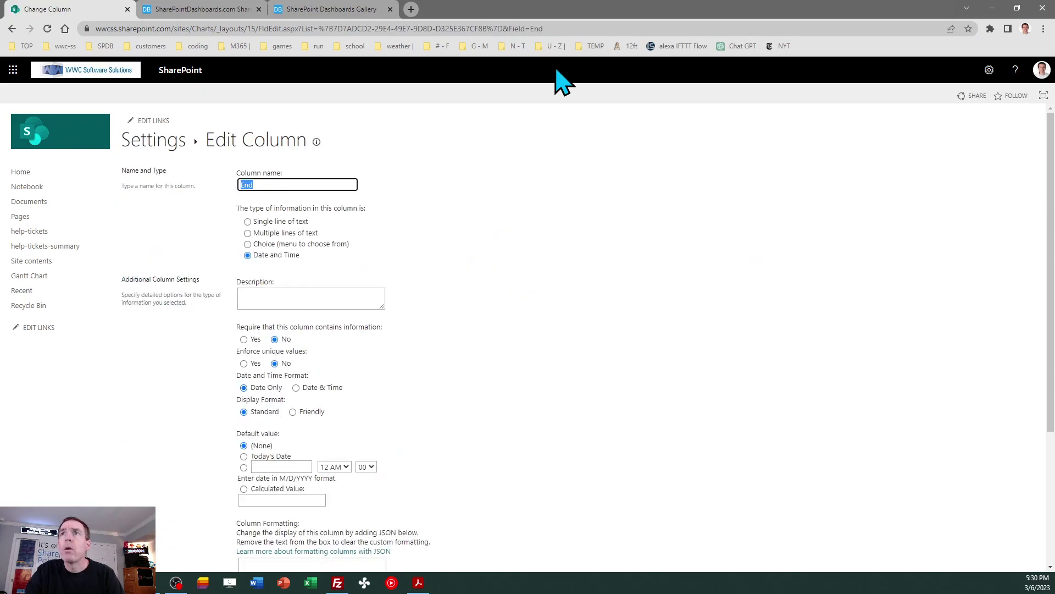
left_click(12, 28)
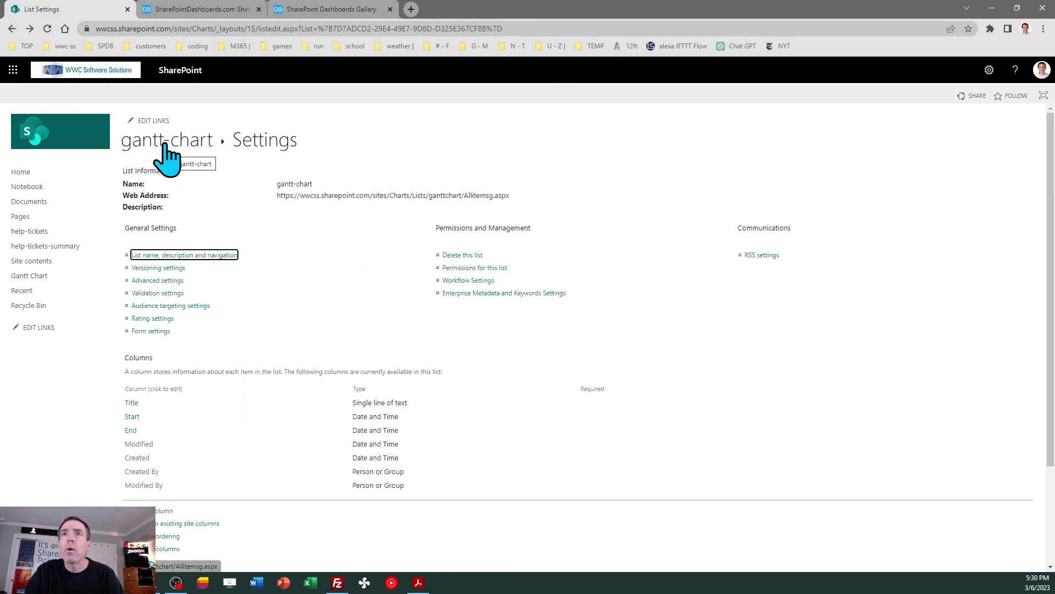
left_click(165, 147)
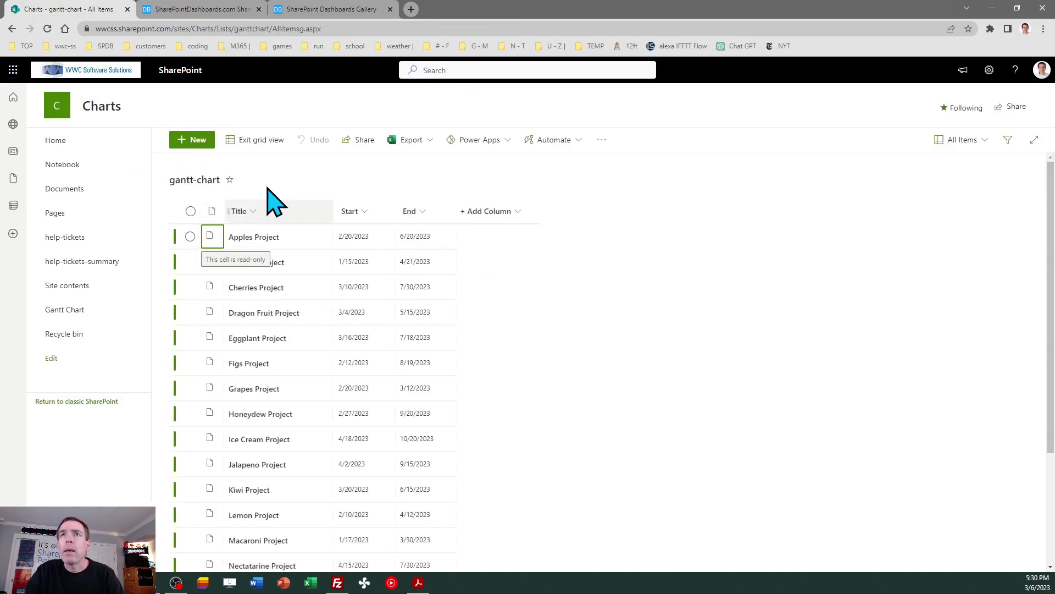
- Save the list's standard view as a new public view named 'Gantt Chart 1'
left_click(263, 143)
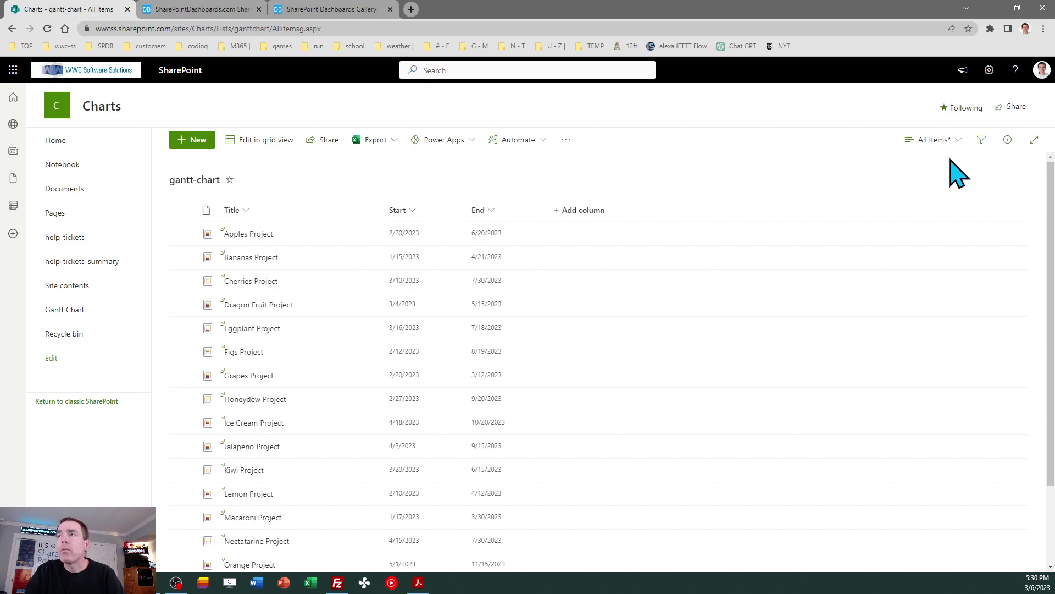
left_click(932, 140)
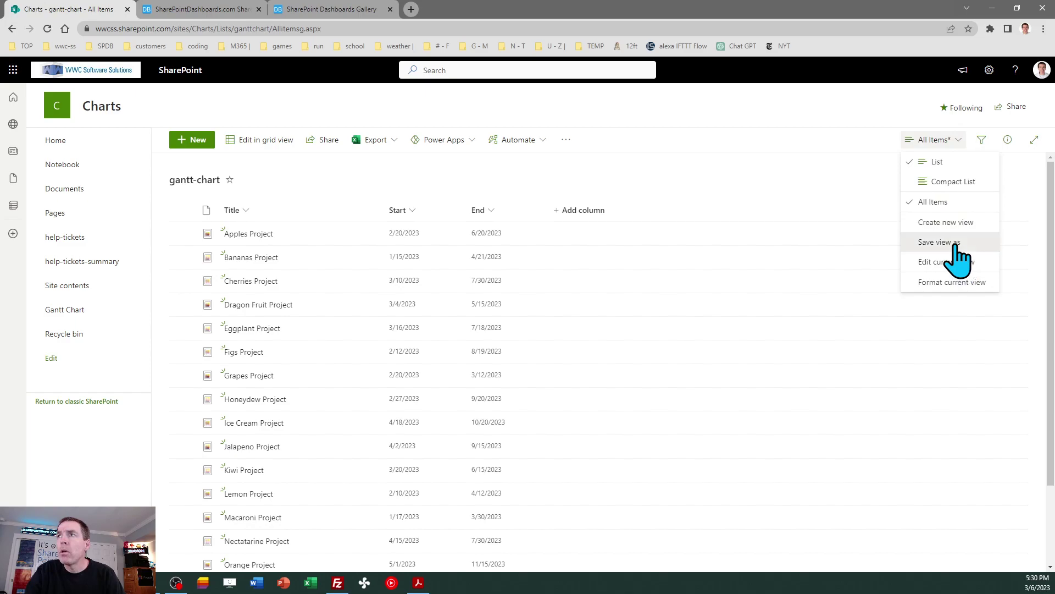
left_click(956, 244)
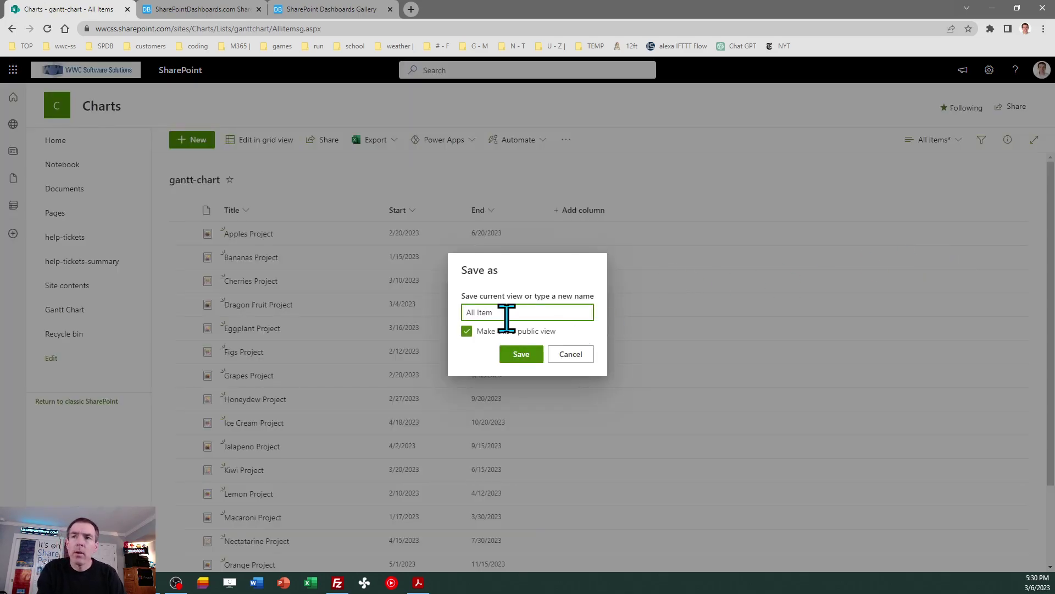
key("ctrl+a")
key("BackSpace")
type("Gan")
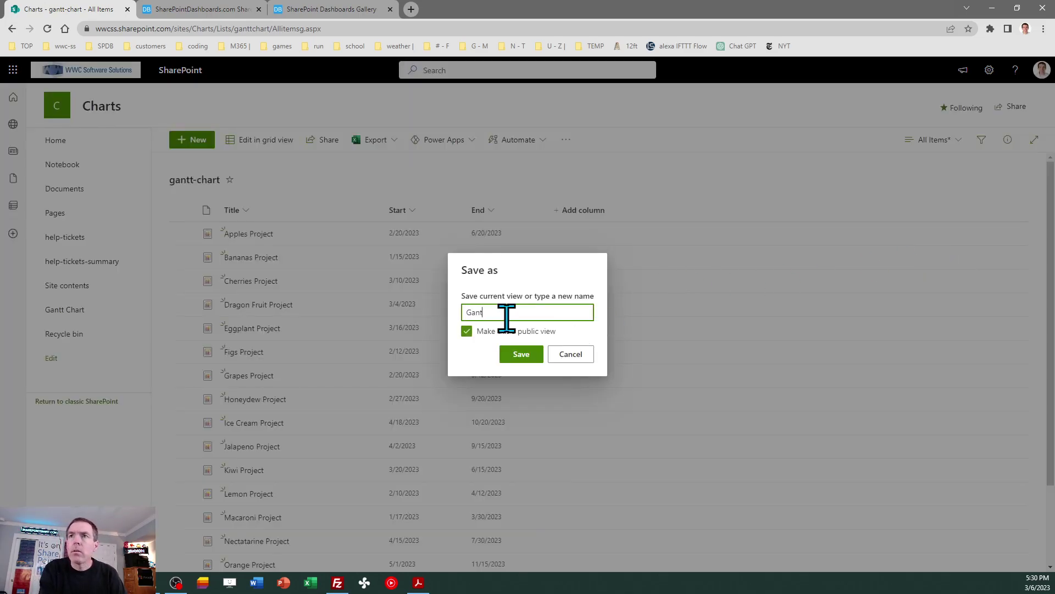
type("tt Chart 1")
left_click(521, 354)
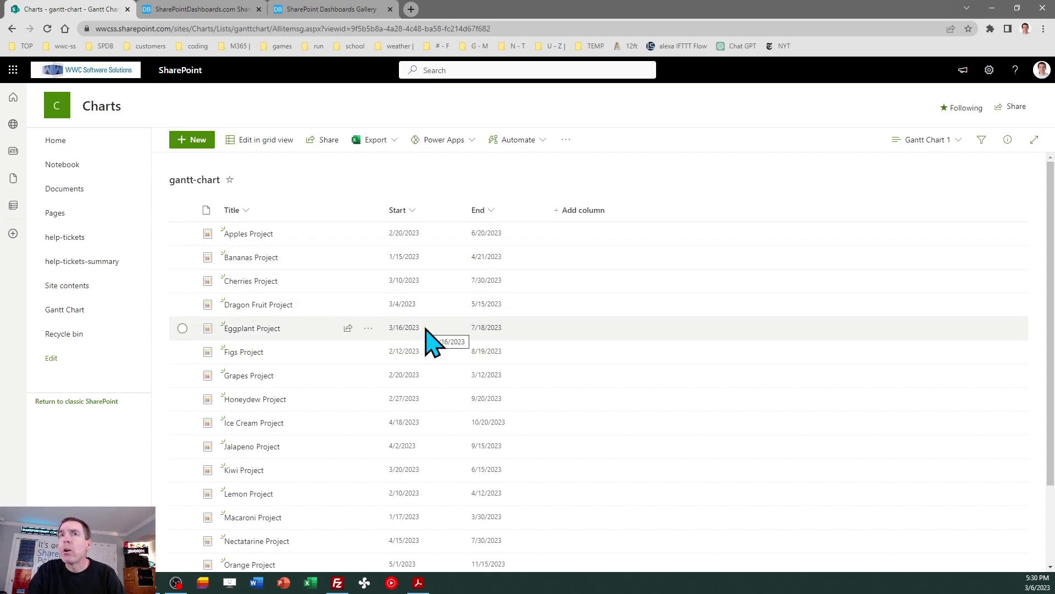
- Go to the SharePointDashboards.com Templates Gallery and scroll to the Chart / Gantt template under Charting
left_click(193, 10)
left_click(330, 10)
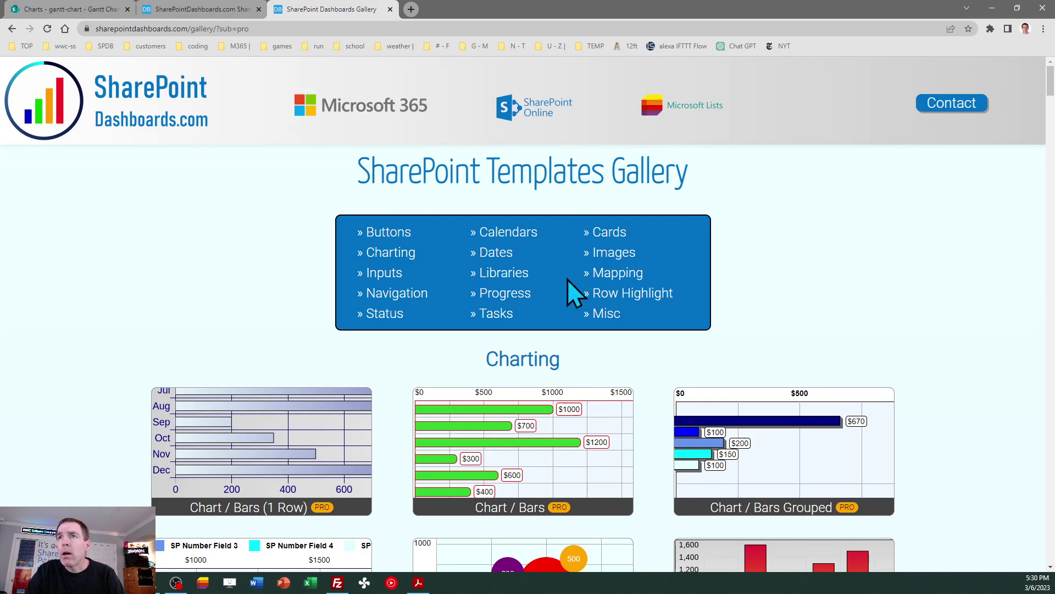
scroll(1049, 113, "down", 5)
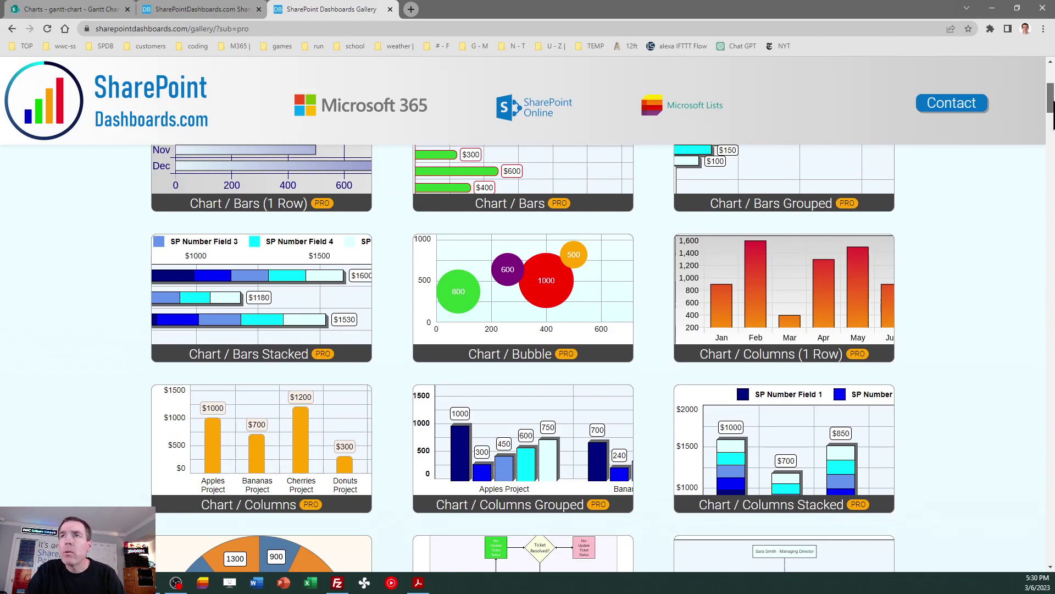
scroll(1050, 110, "up", 5)
scroll(1051, 109, "down", 3)
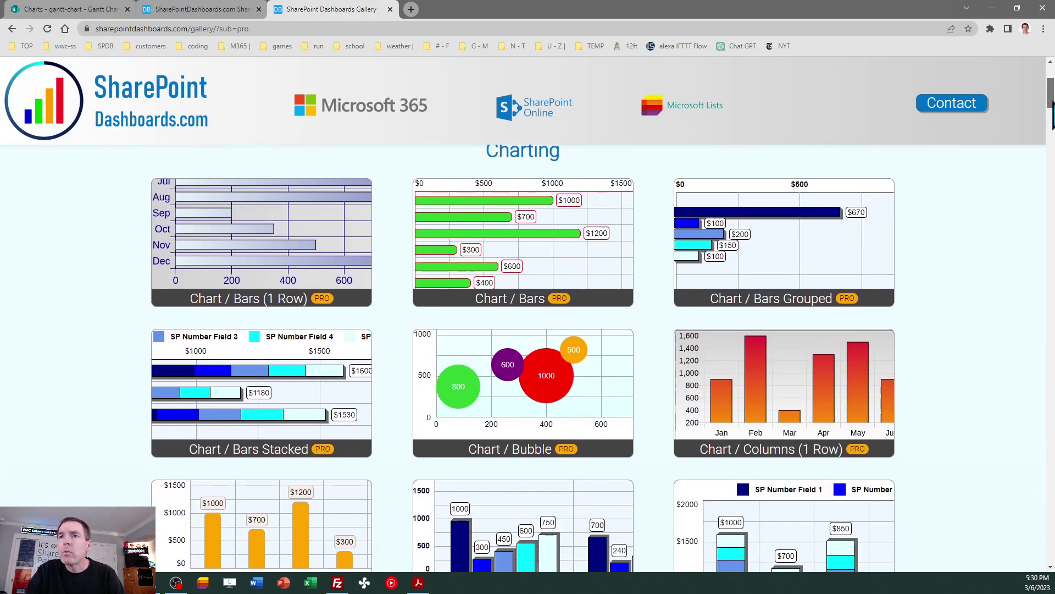
scroll(1051, 112, "down", 5)
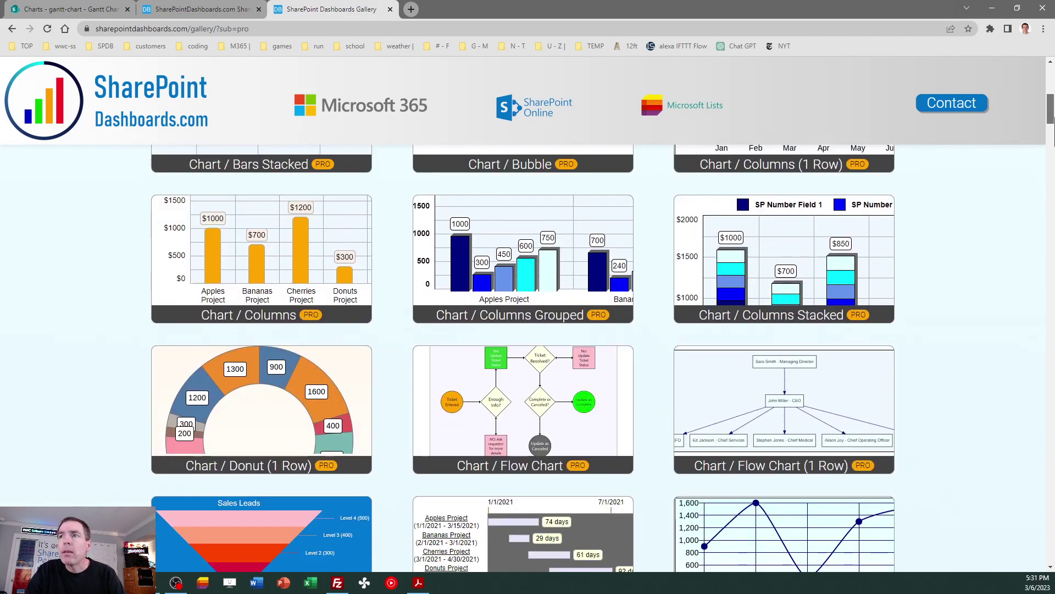
scroll(1051, 113, "down", 5)
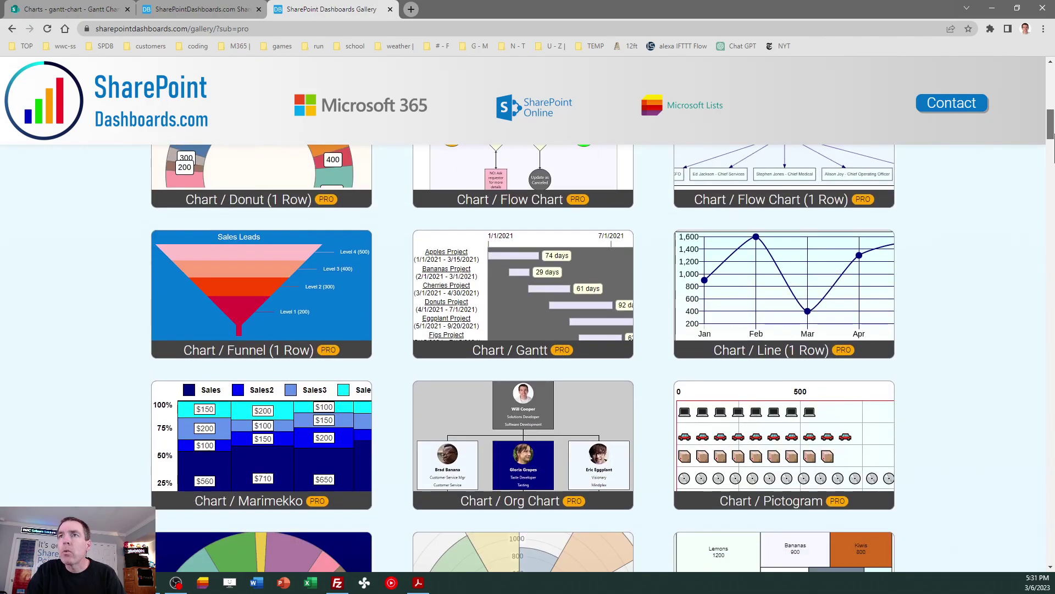
- Open the Gantt chart template and set its start field name to Start
left_click(487, 300)
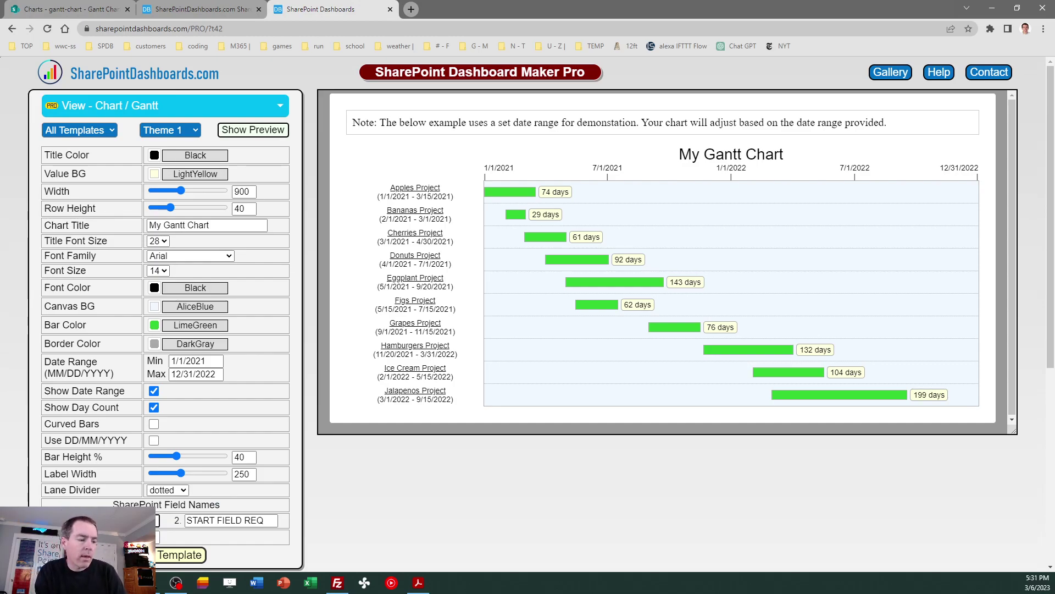
key("Tab")
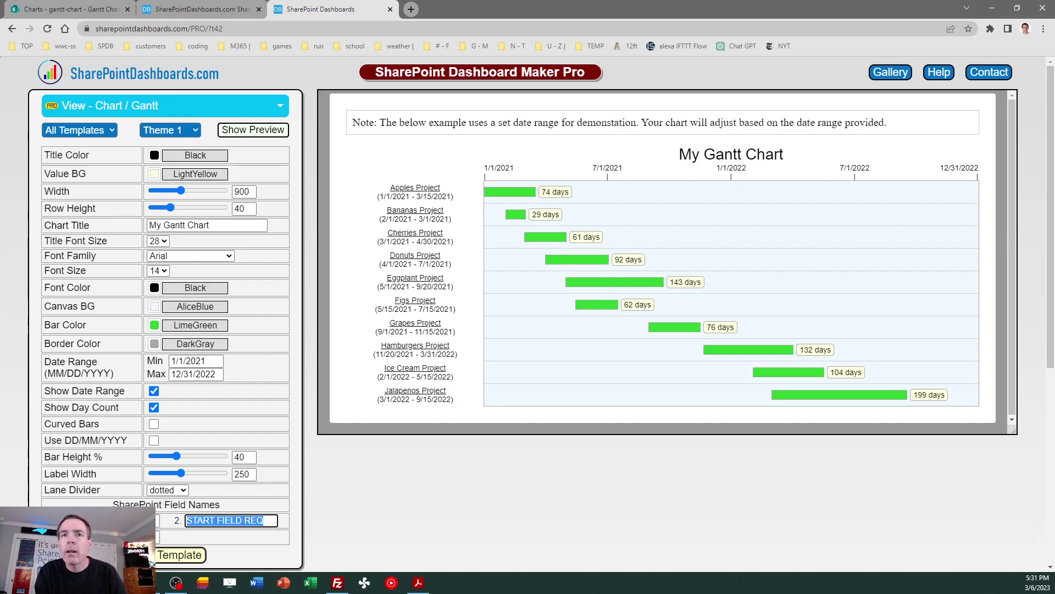
type("Start")
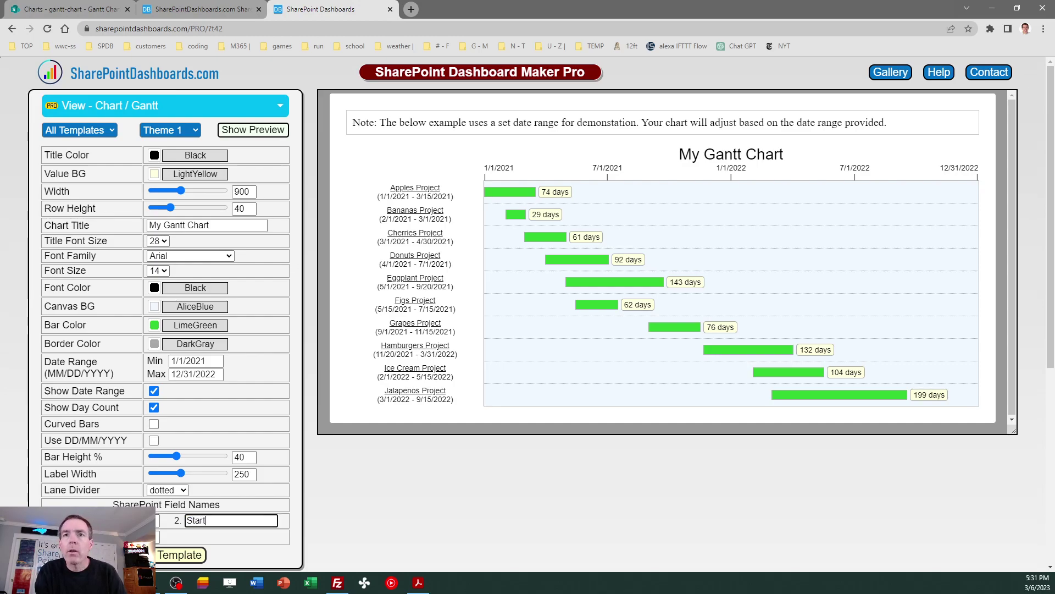
key("Tab")
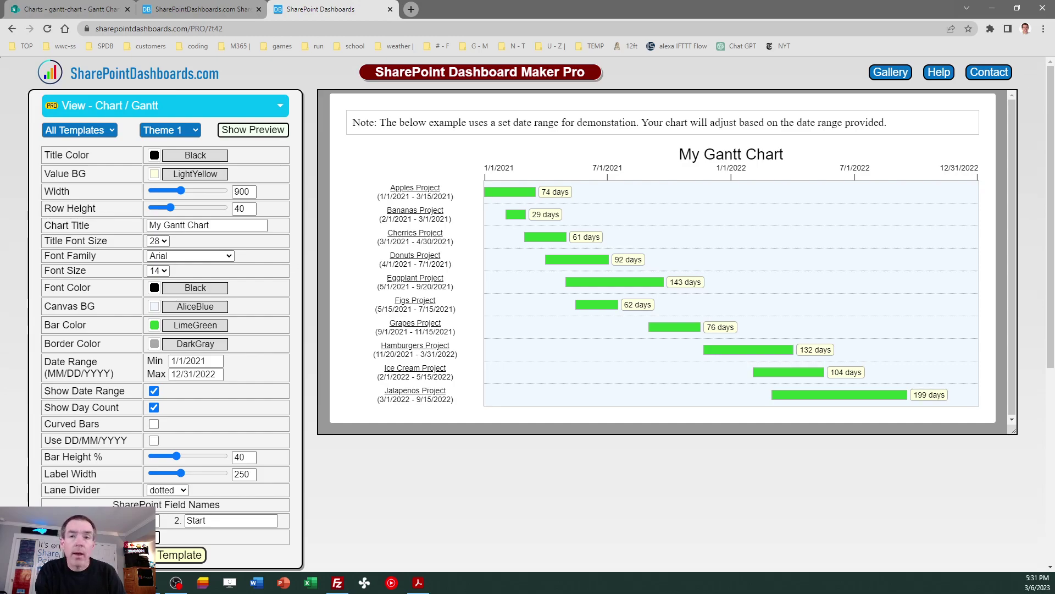
key("Tab")
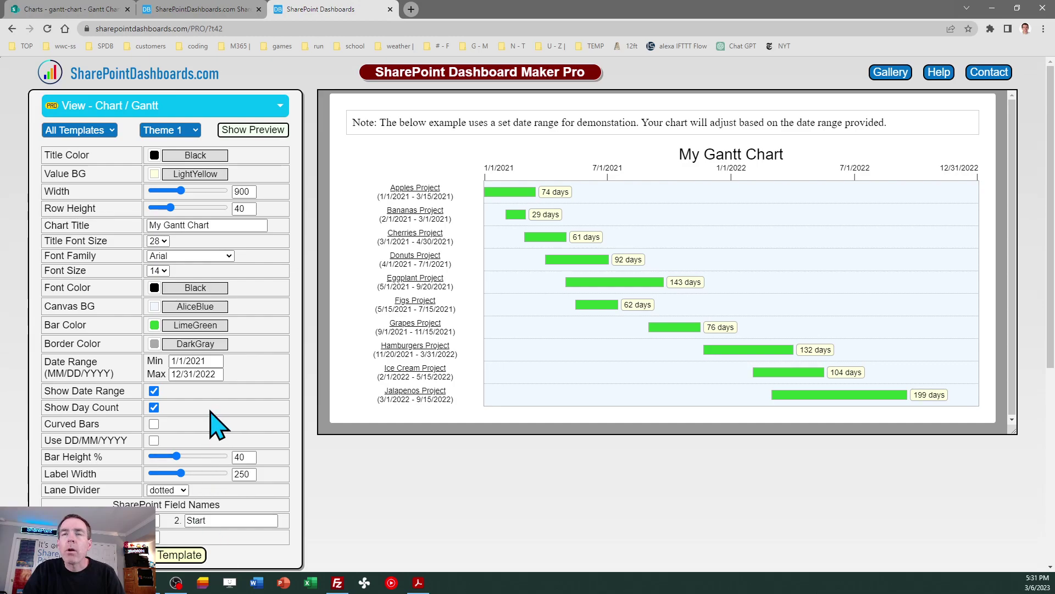
- Set the date range to 1/1/2023–12/31/2023 and copy the template code
left_click(210, 361)
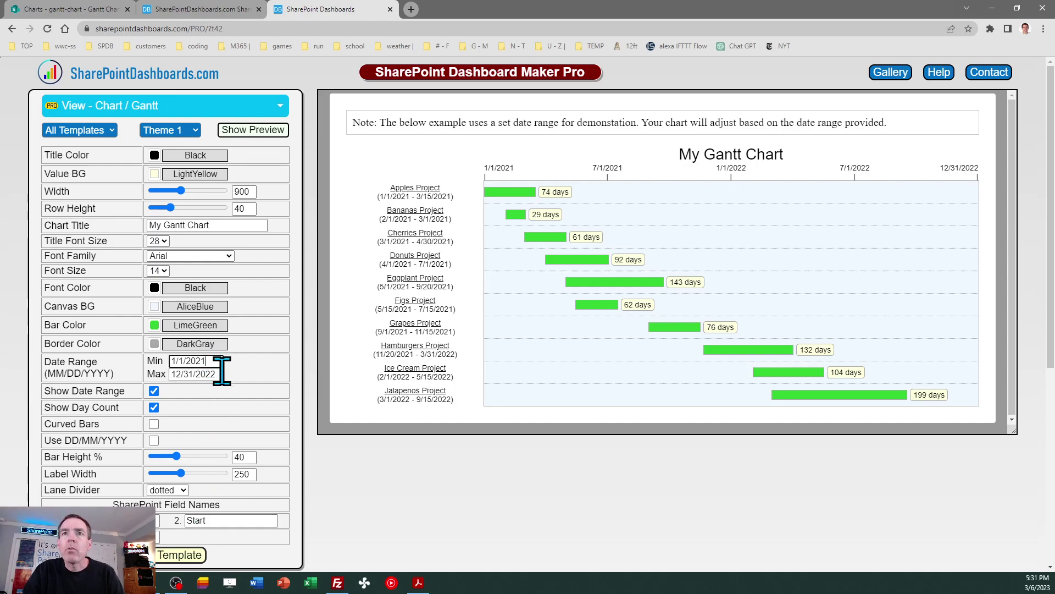
key("BackSpace")
type("3")
key("Tab")
left_click(222, 374)
key("BackSpace")
type("3")
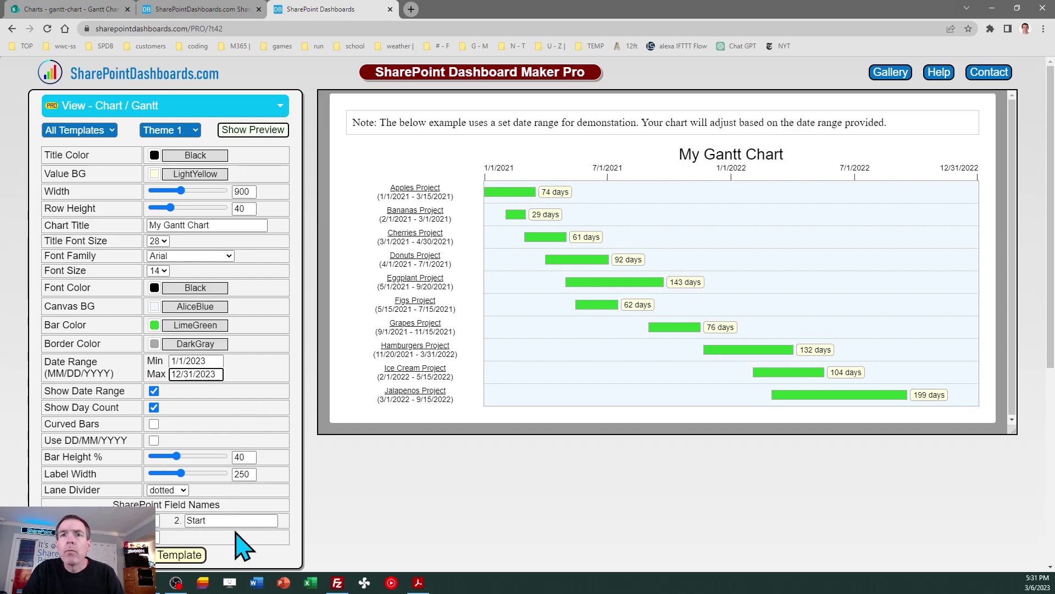
left_click(174, 554)
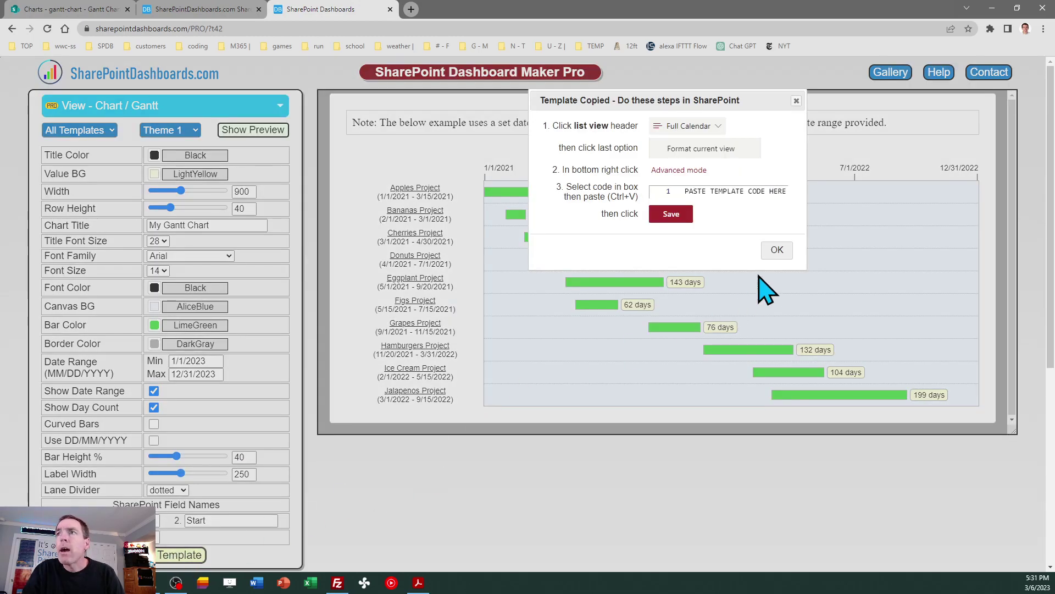
left_click(776, 251)
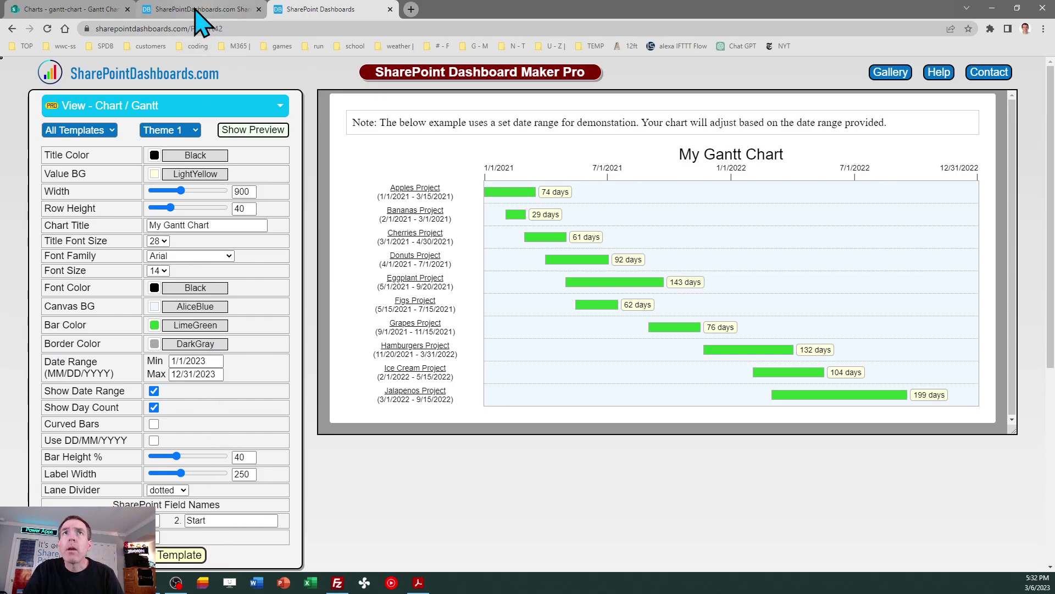
- Replace the Gantt Chart 1 view's formatting JSON with the copied Gantt template and save
left_click(83, 10)
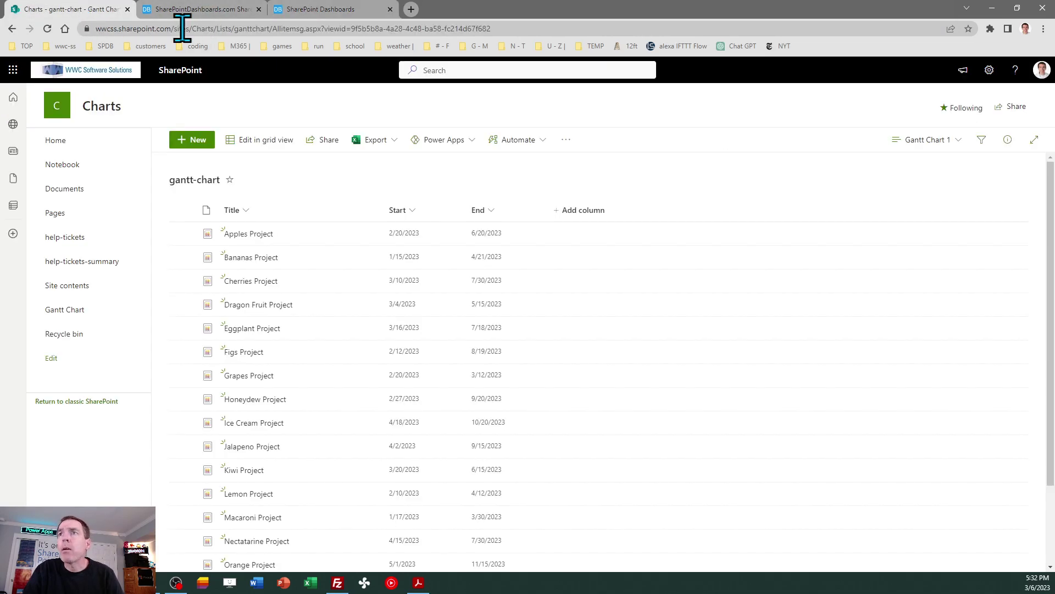
left_click(914, 142)
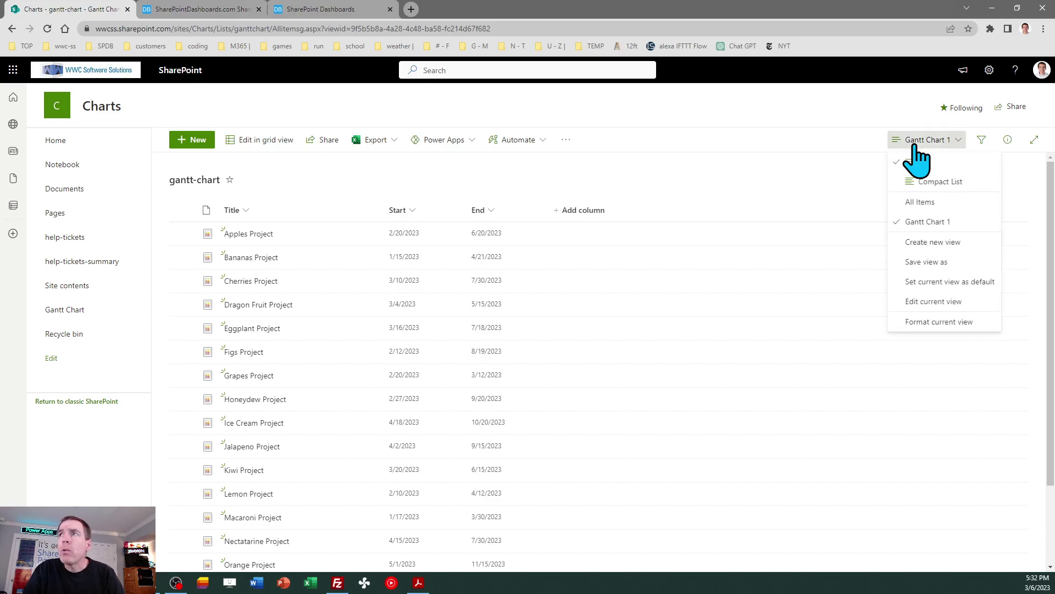
left_click(940, 325)
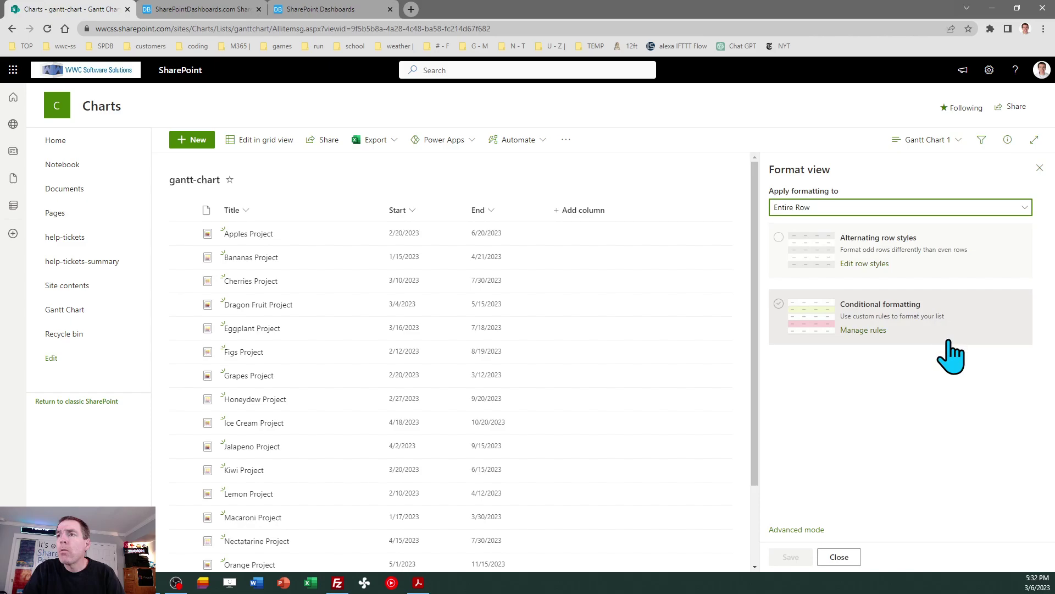
left_click(799, 530)
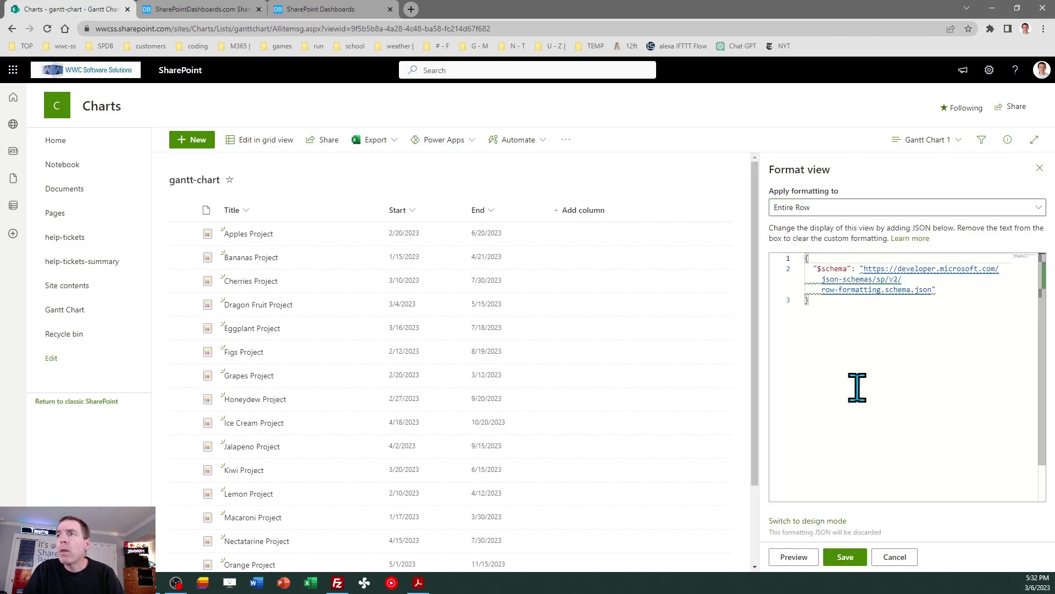
key("ctrl+a")
key("ctrl+v")
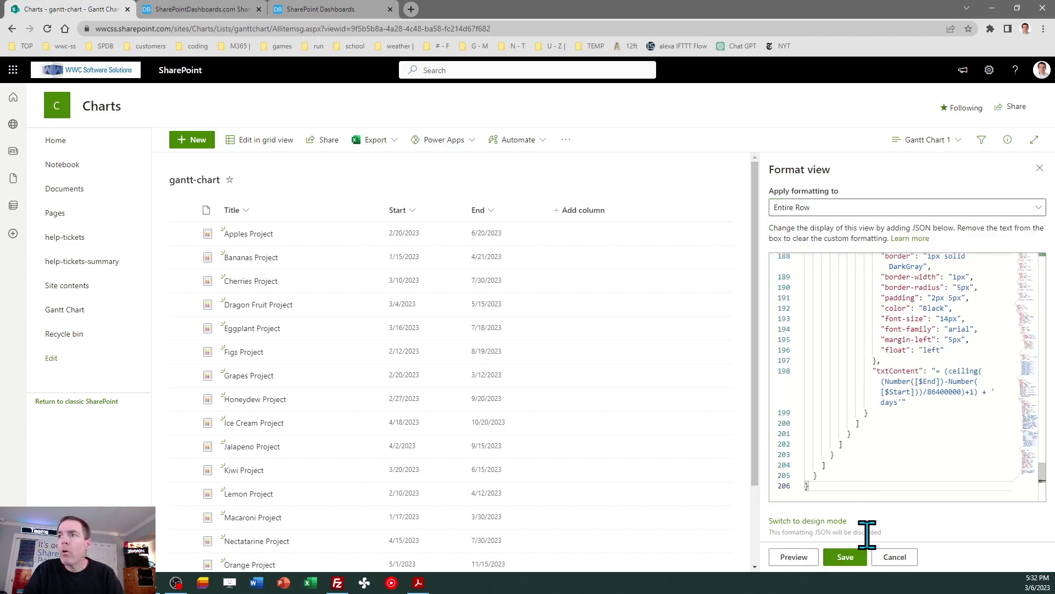
left_click(846, 557)
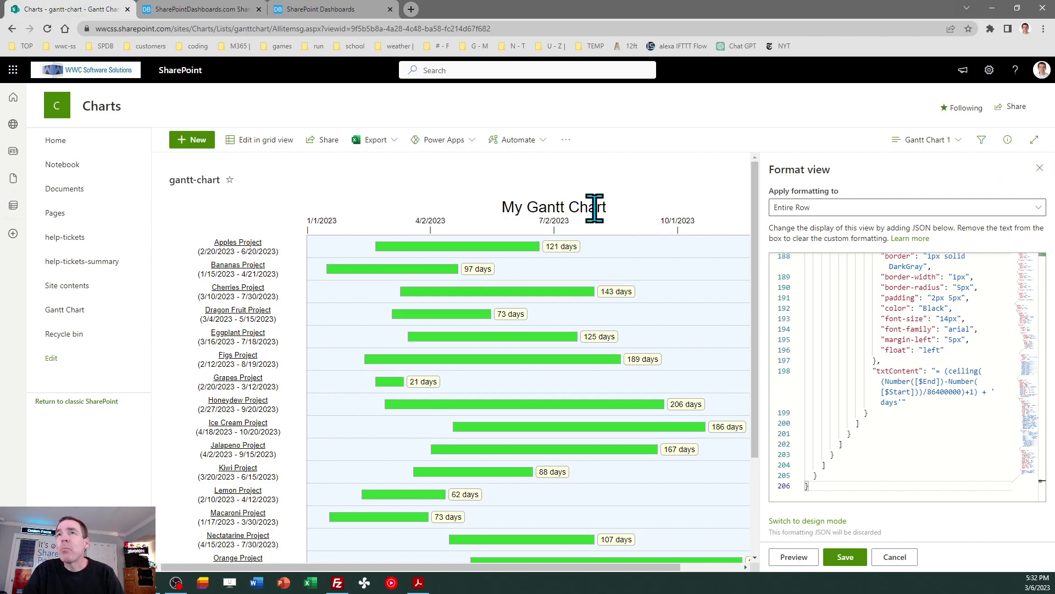
- Change the Gantt chart title to 'Projects Summary' and copy the updated template
left_click(211, 10)
left_click(319, 10)
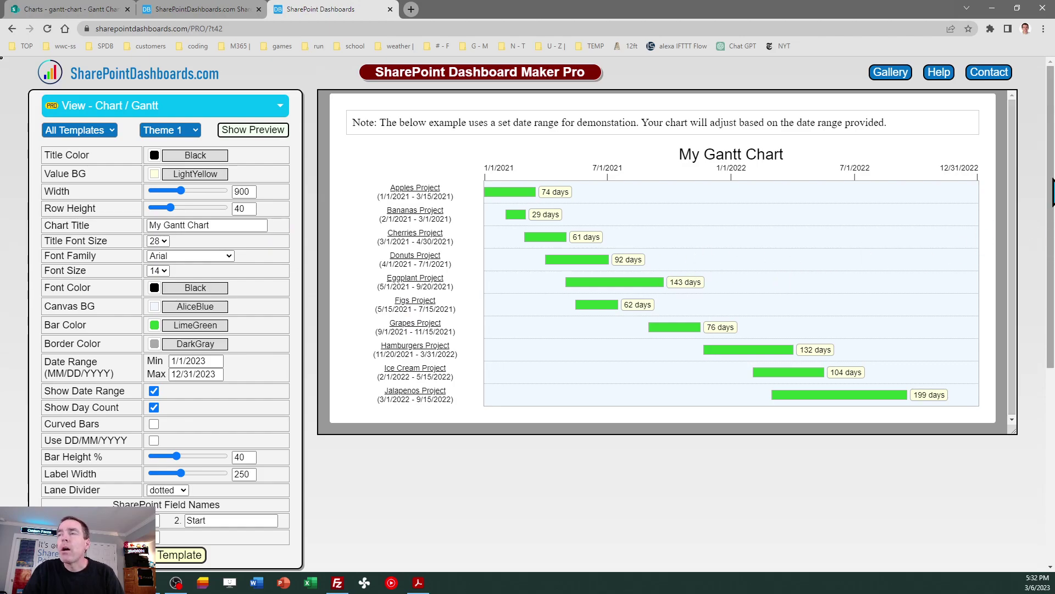
scroll(1053, 220, "down", 2)
scroll(1051, 220, "up", 3)
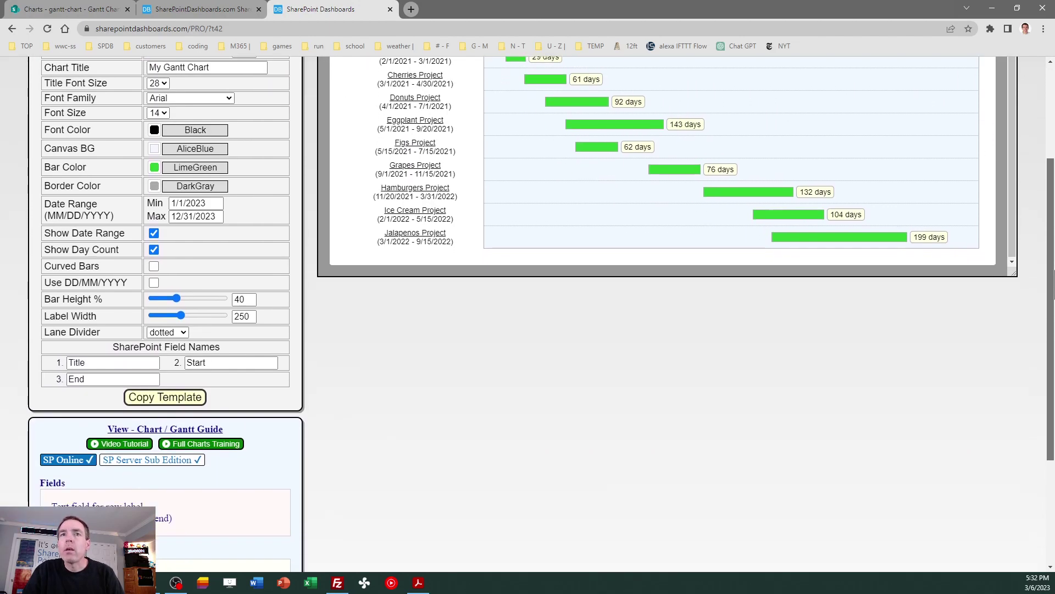
triple_click(219, 226)
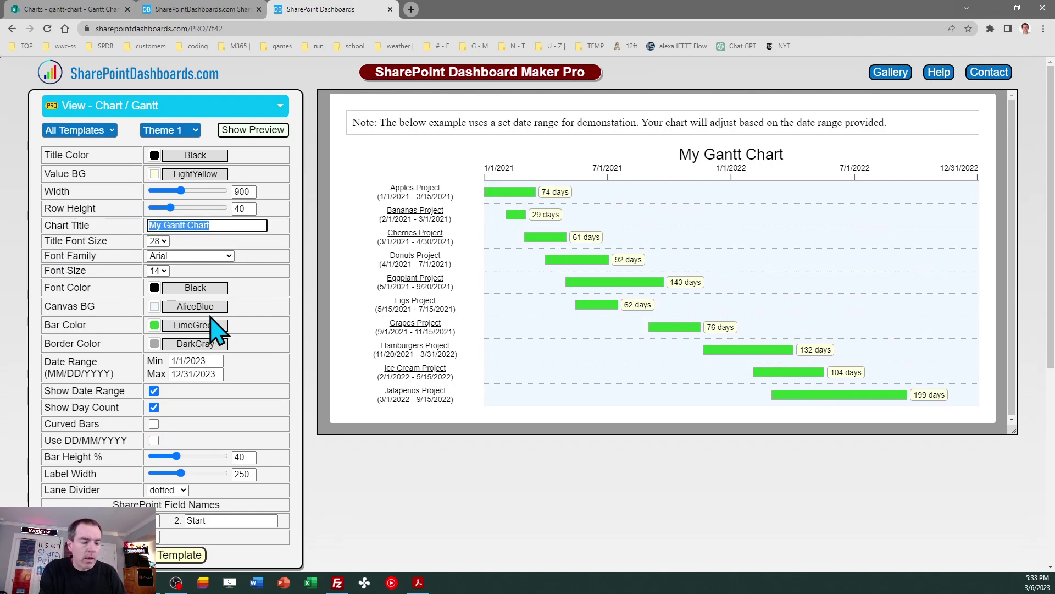
type("Projects Summary")
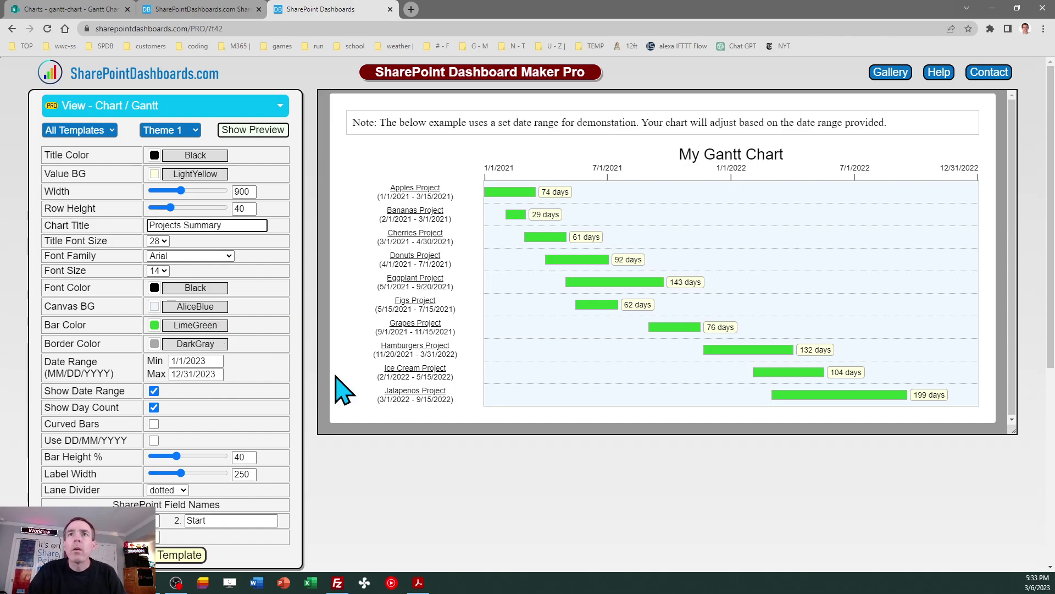
left_click(349, 478)
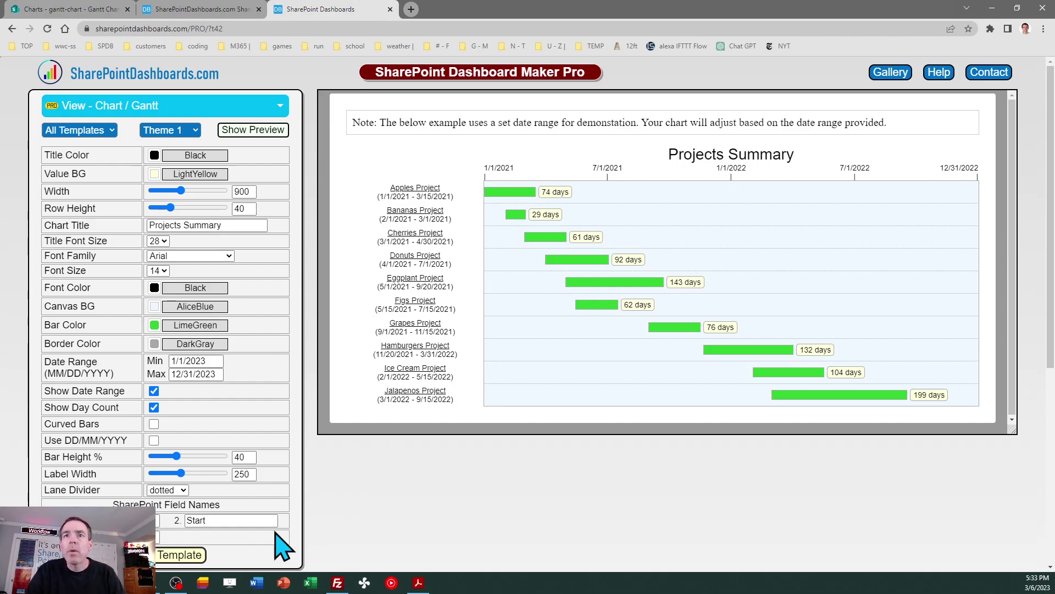
left_click(180, 554)
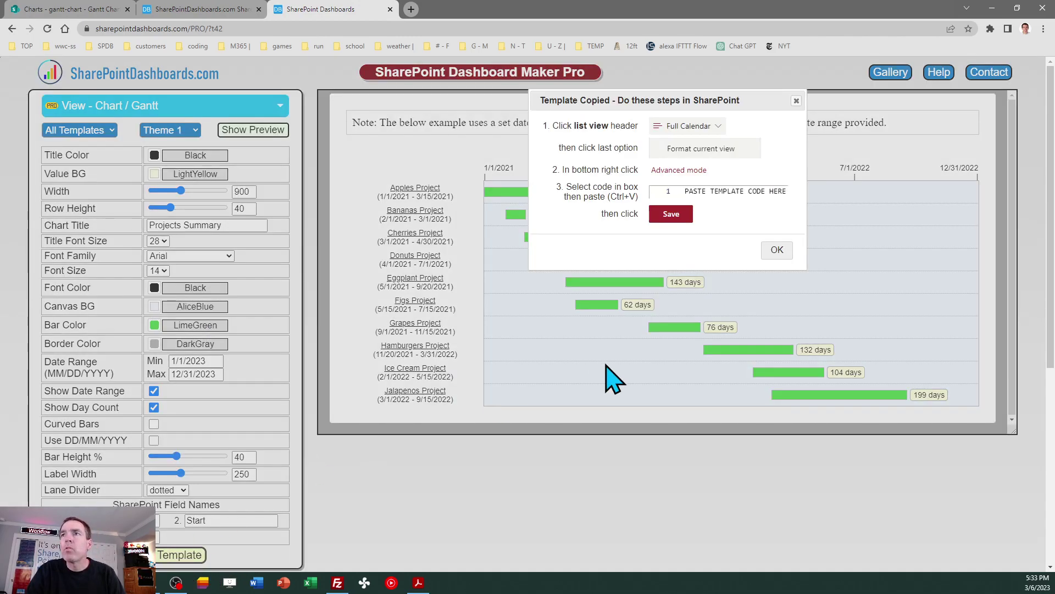
- Paste the Projects Summary template into the view formatting JSON, save, and close the panel
left_click(774, 250)
left_click(83, 9)
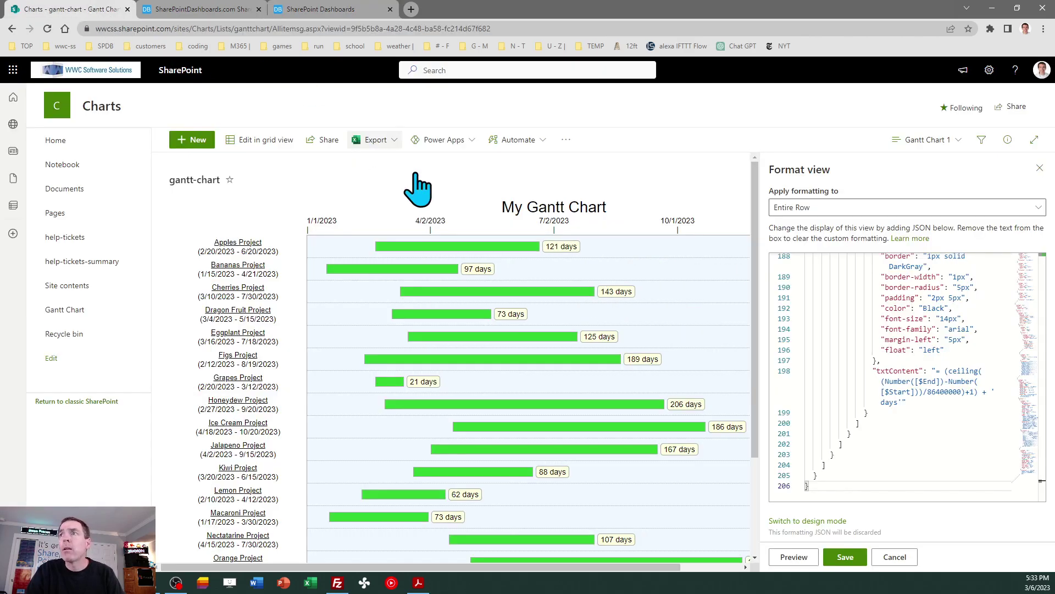
left_click(908, 342)
key("ctrl+a")
key("ctrl+v")
left_click(844, 557)
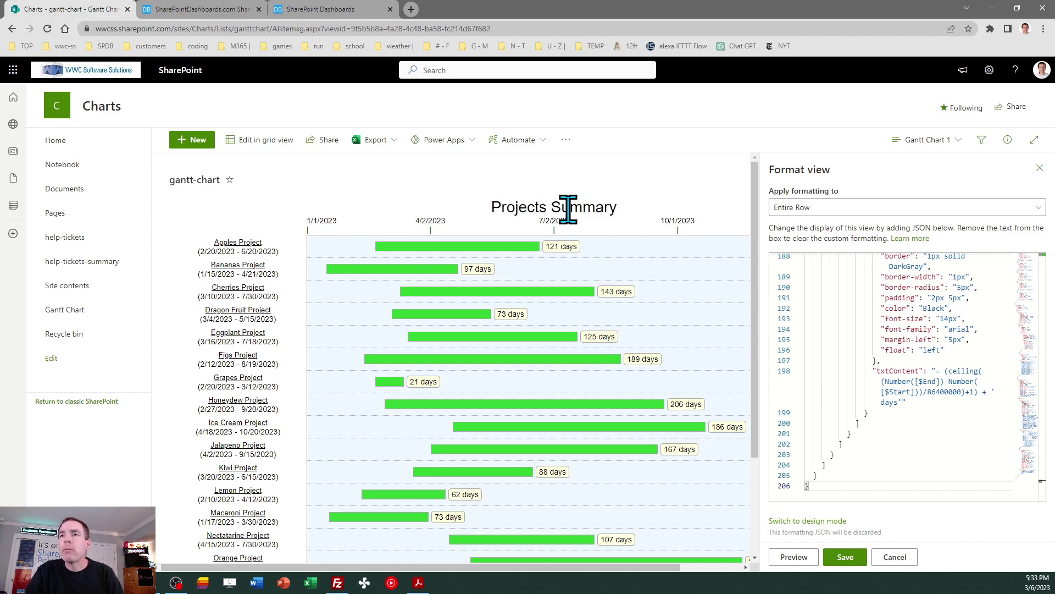
left_click(1040, 167)
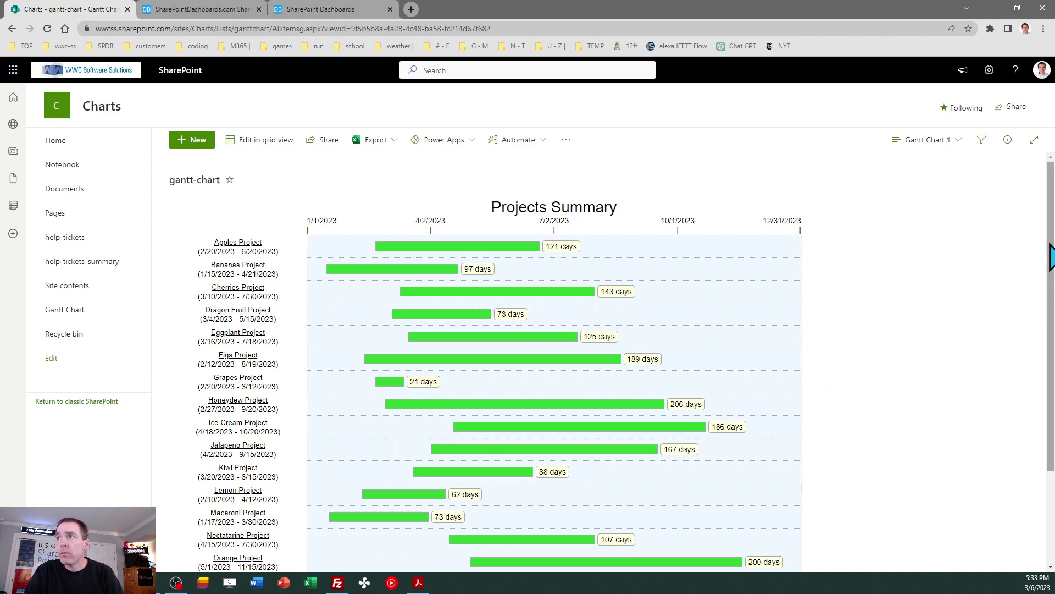
mouse_move(1051, 266)
left_mouse_down()
mouse_move(1051, 350)
mouse_move(1050, 264)
left_mouse_up()
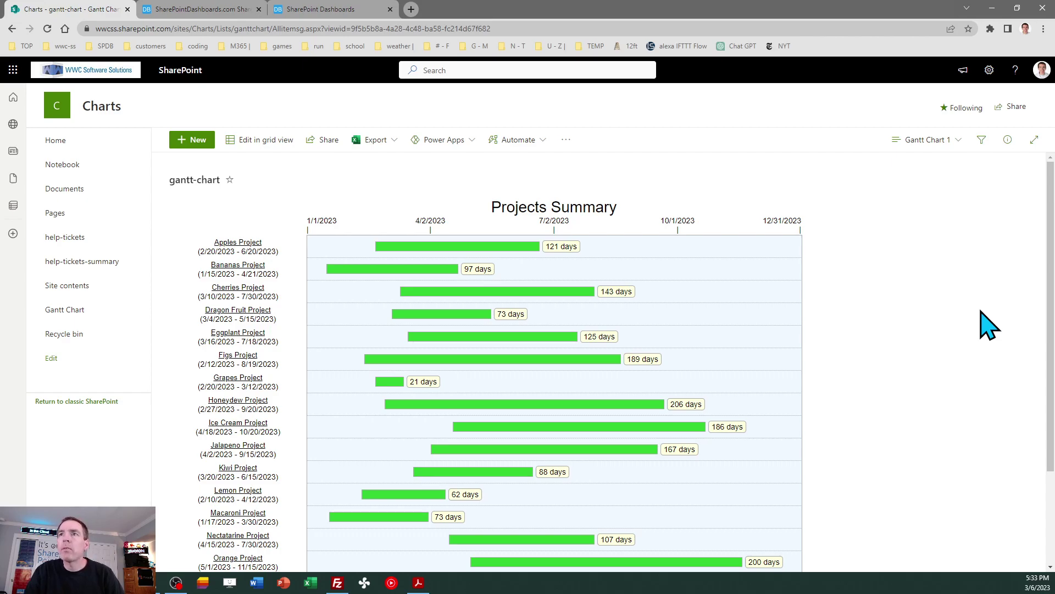
- Edit the Gantt Chart 1 view so its first sort column is Start
left_click(935, 145)
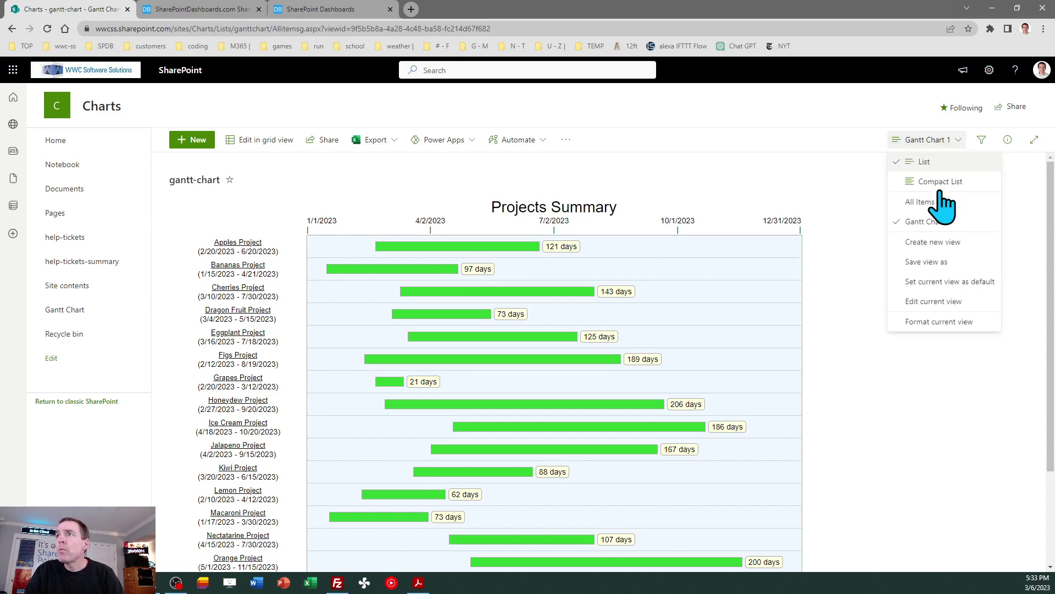
left_click(942, 302)
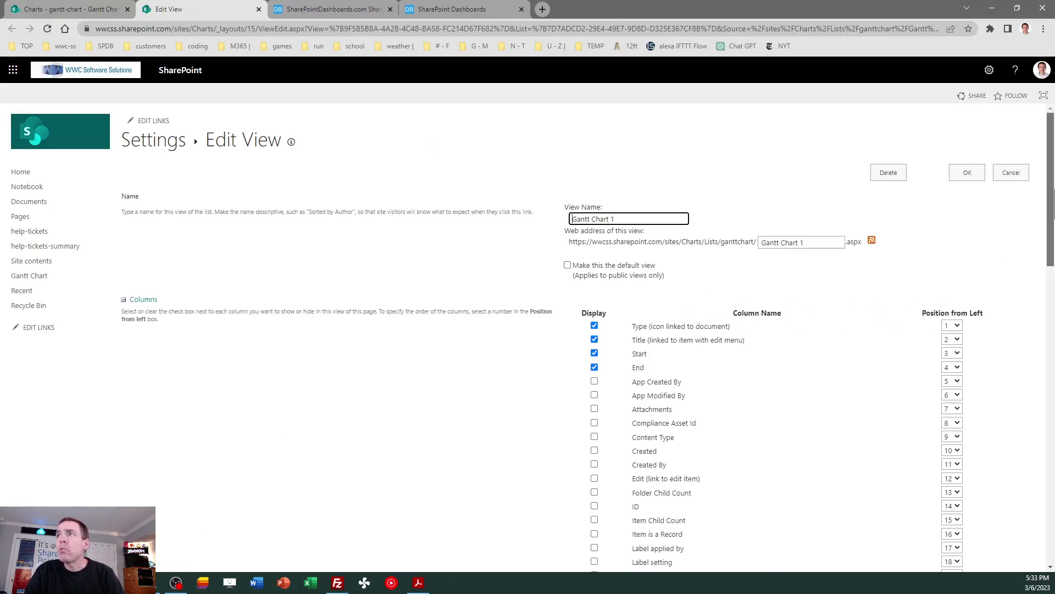
left_click_drag(1053, 209, 1052, 365)
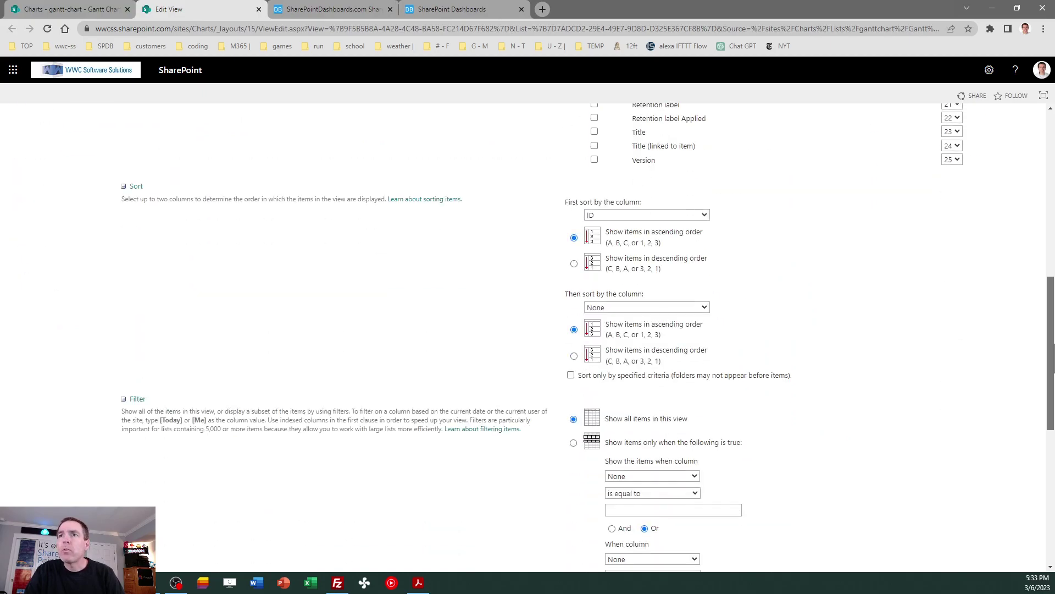
left_click(705, 216)
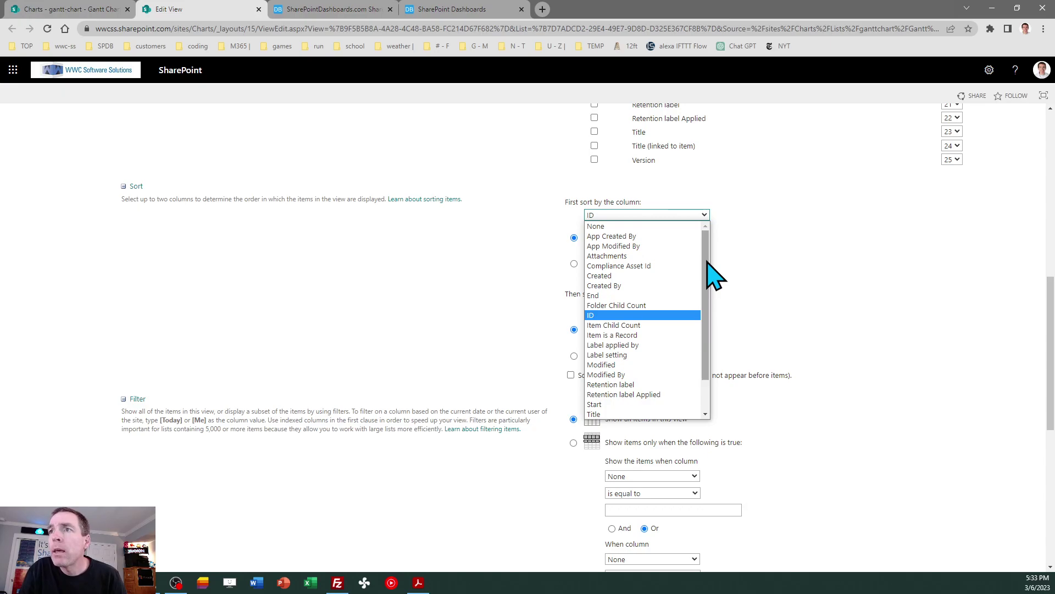
left_click(624, 406)
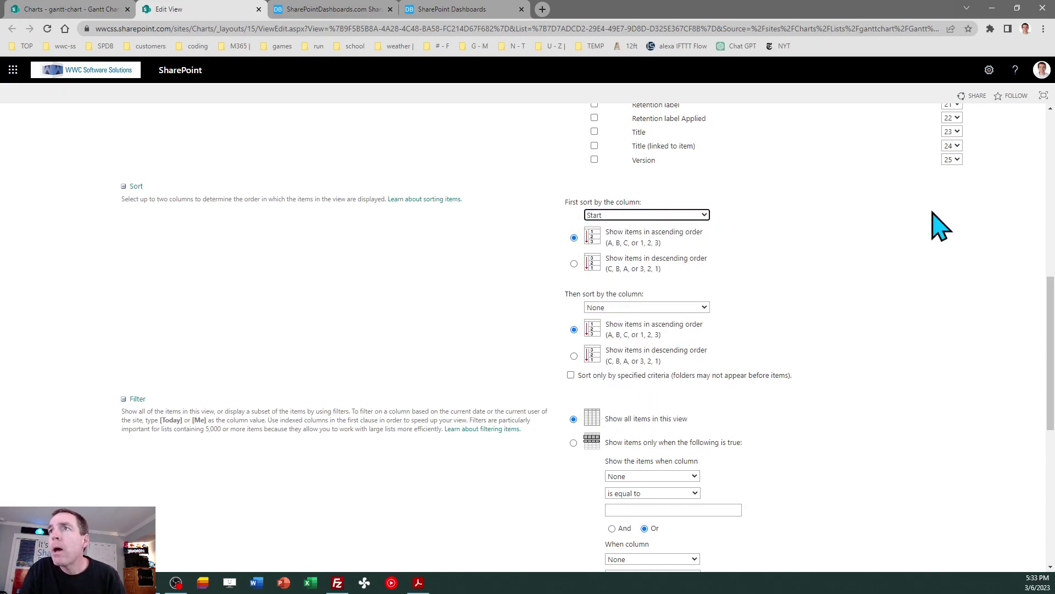
left_click_drag(1051, 407, 1053, 226)
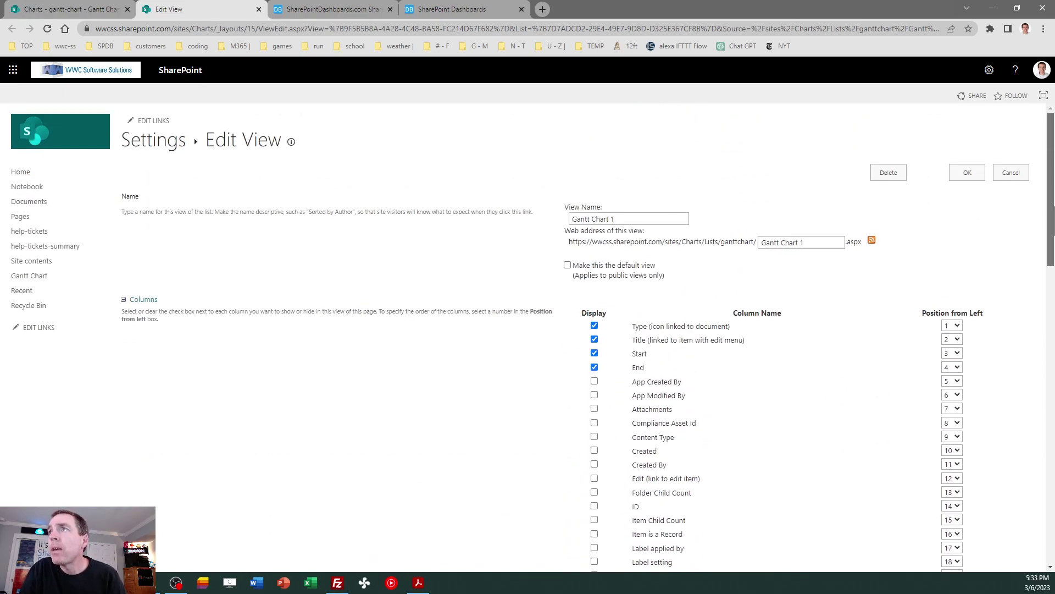
left_click(965, 175)
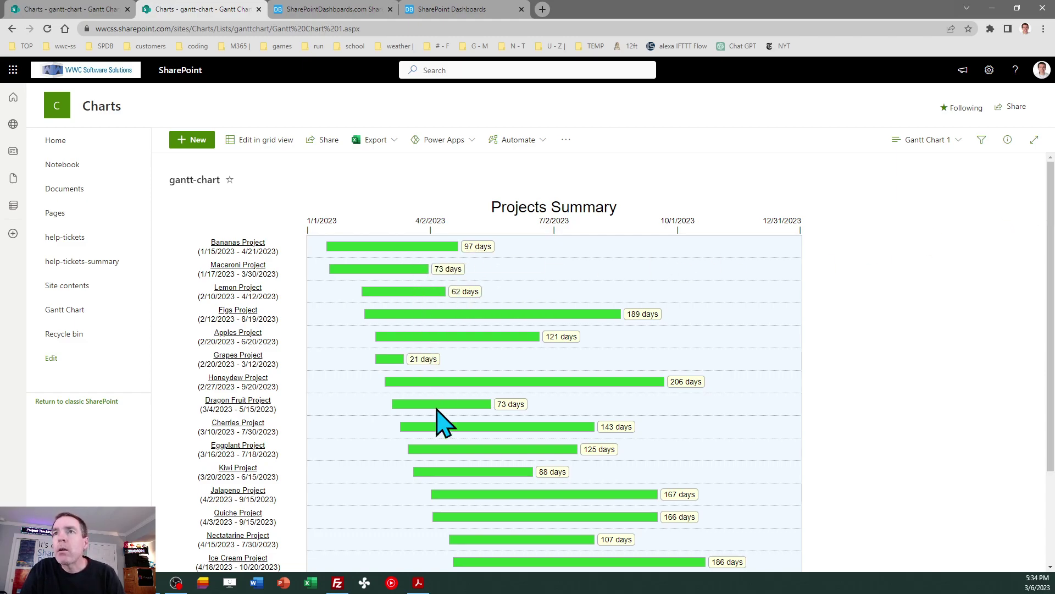
left_click_drag(1052, 264, 1051, 176)
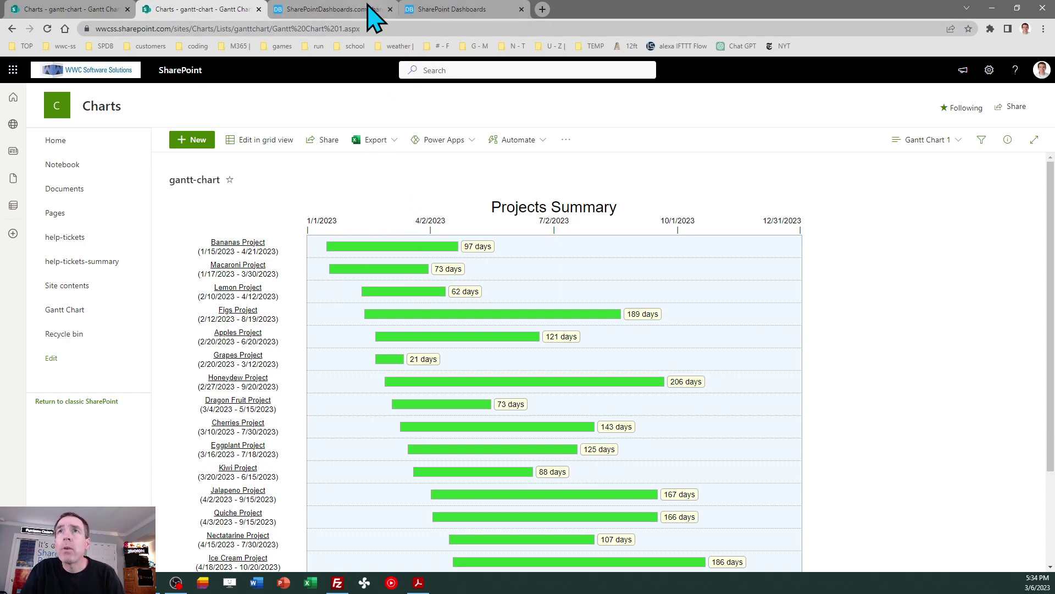
- Preview Themes 2, 3, 4 and 5 on the Gantt chart, ending with Theme 7
left_click(347, 10)
left_click(430, 9)
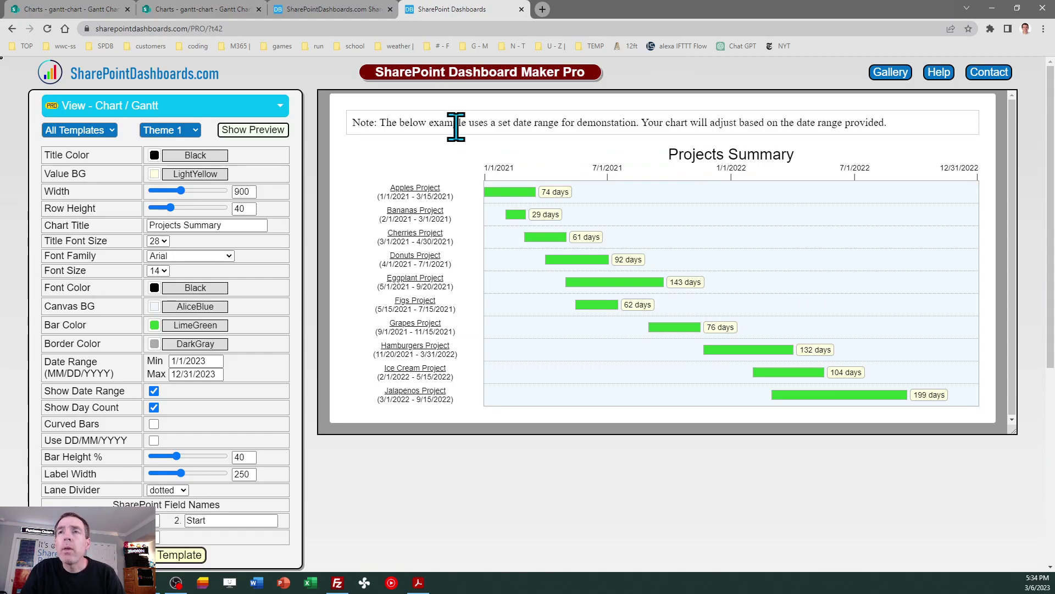
left_click(187, 132)
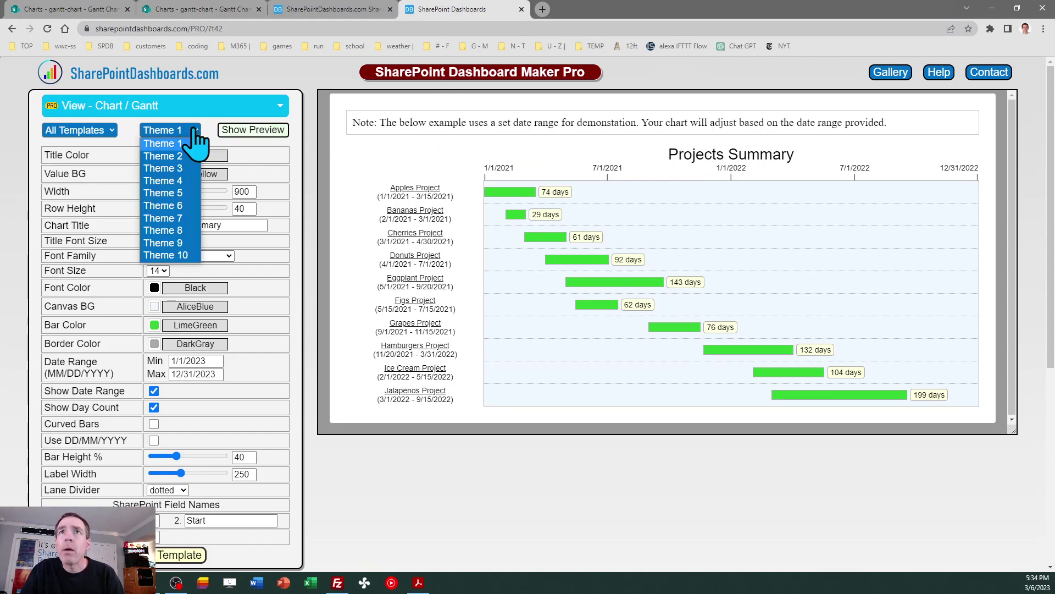
left_click(189, 158)
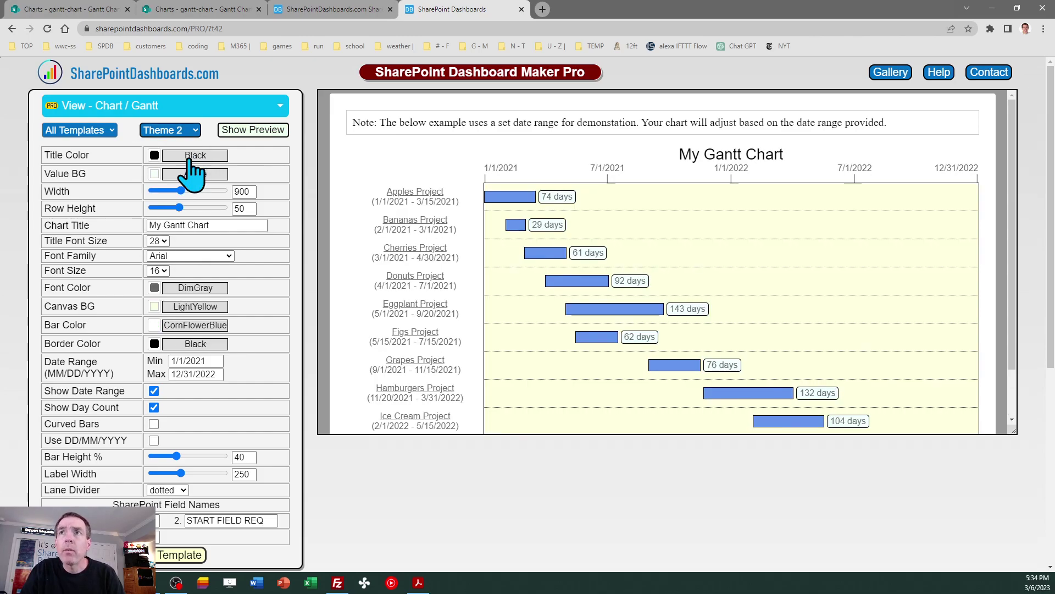
left_click(195, 147)
left_click(186, 169)
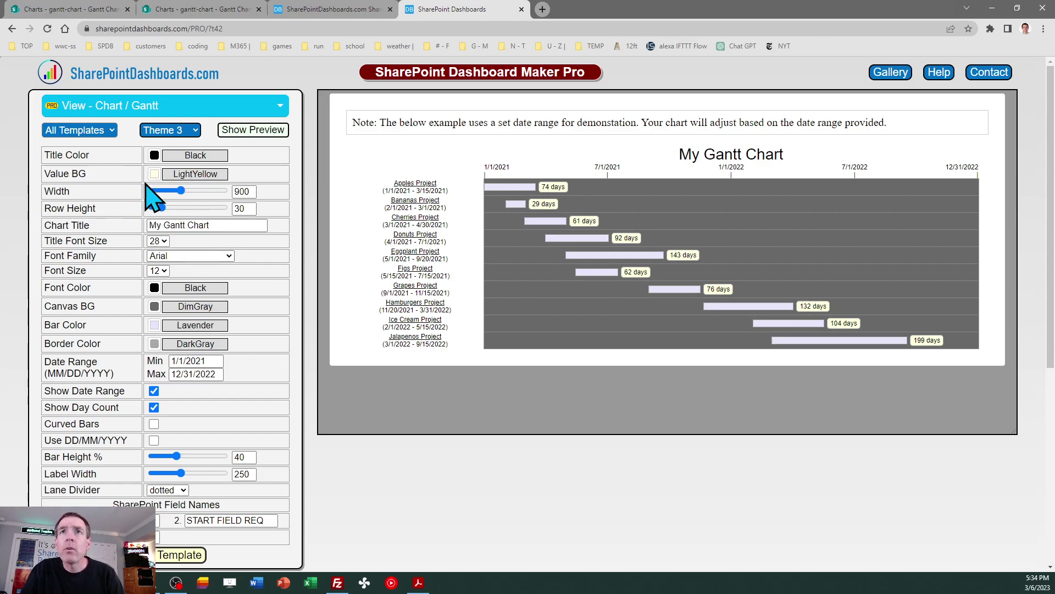
left_click(175, 132)
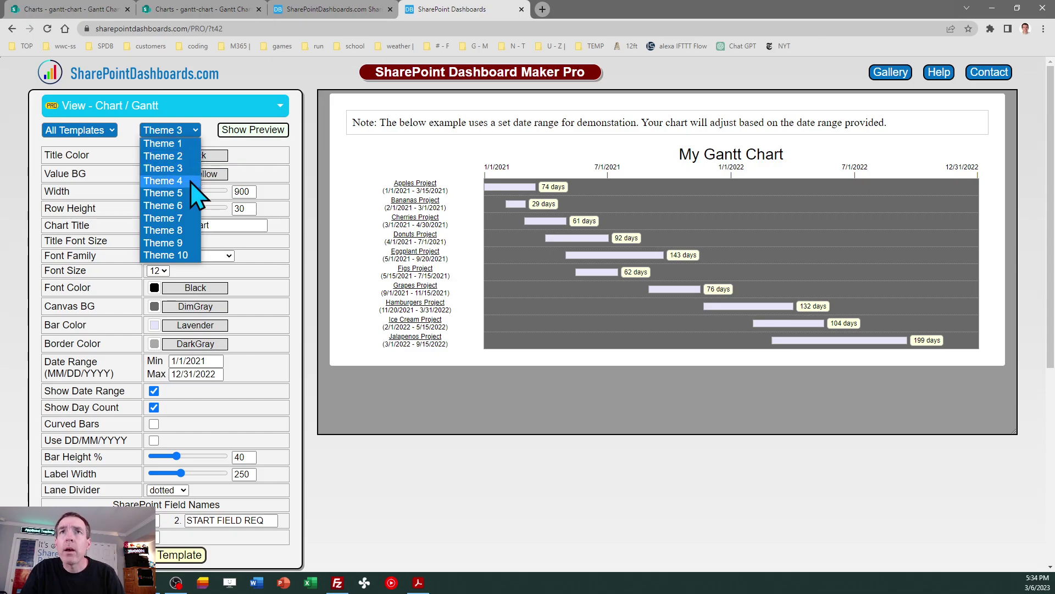
left_click(165, 181)
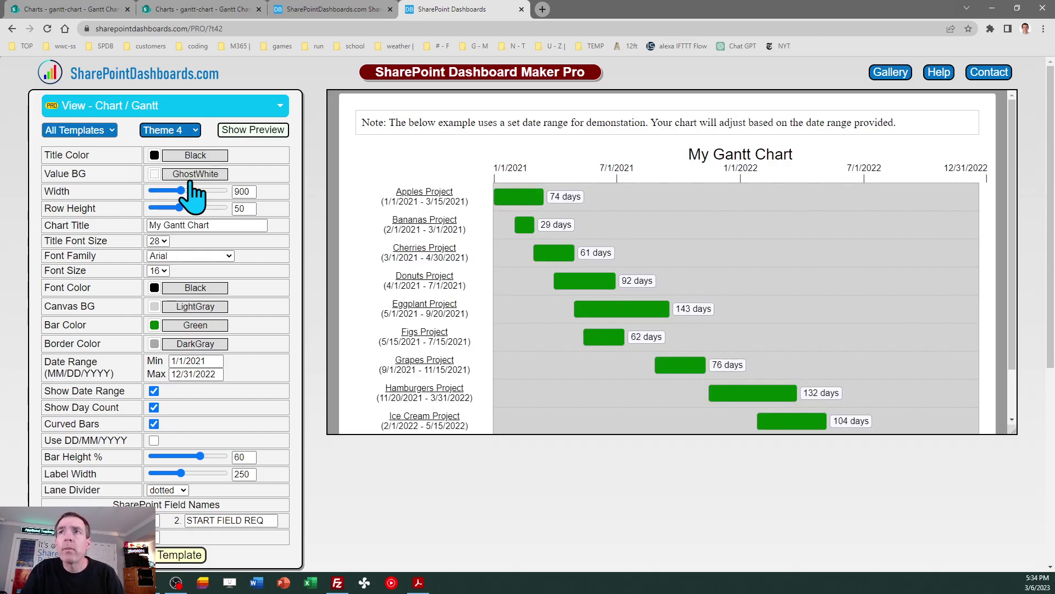
left_click(176, 129)
left_click(184, 193)
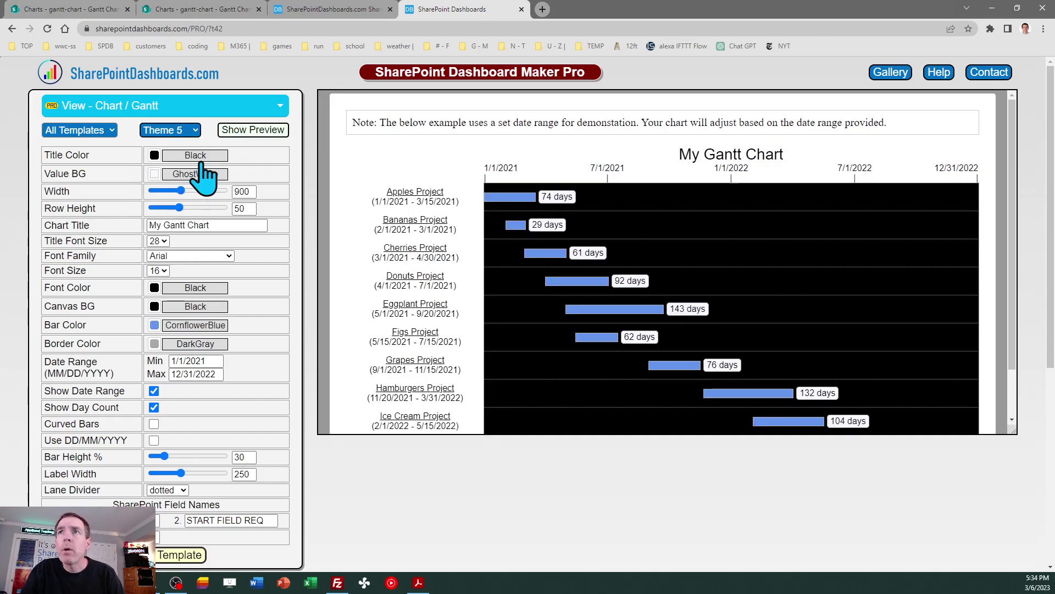
left_click(177, 130)
left_click(193, 217)
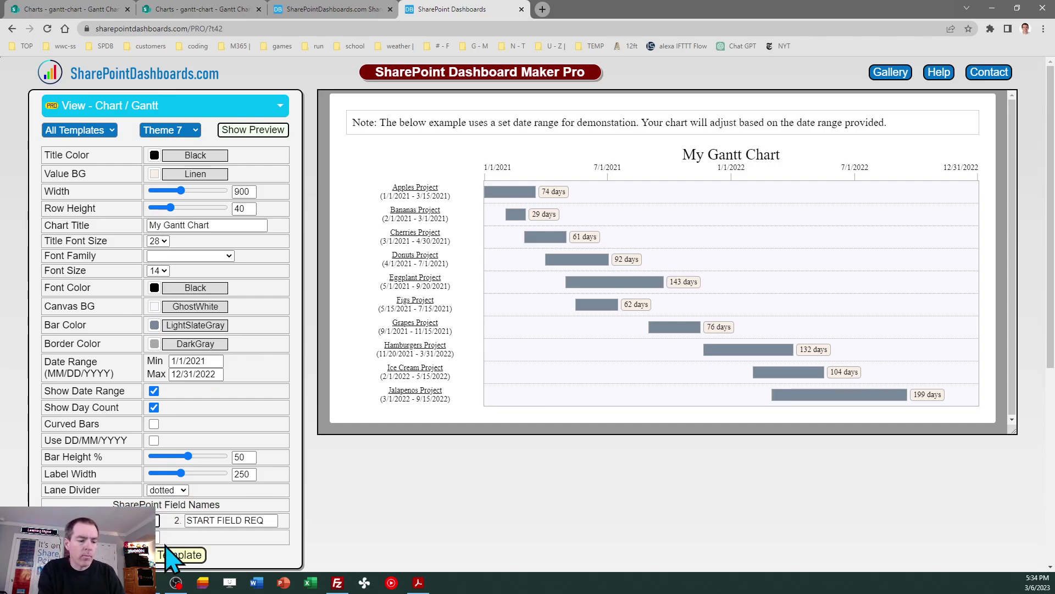
- Set the start field to Start and the date range to 1/1/2023–12/31/2023
key("Tab")
type("St")
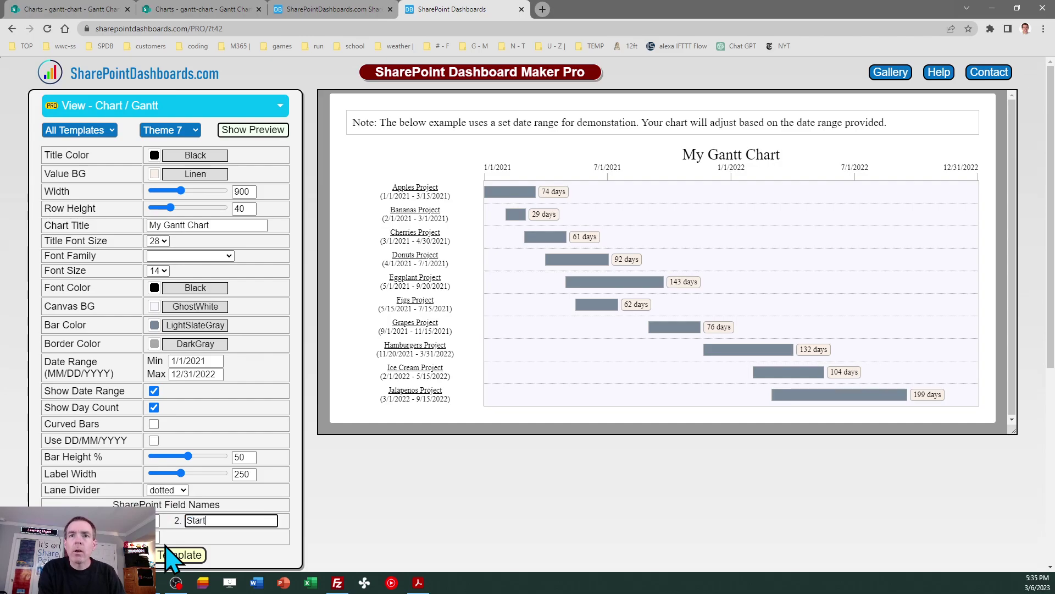
key("Tab")
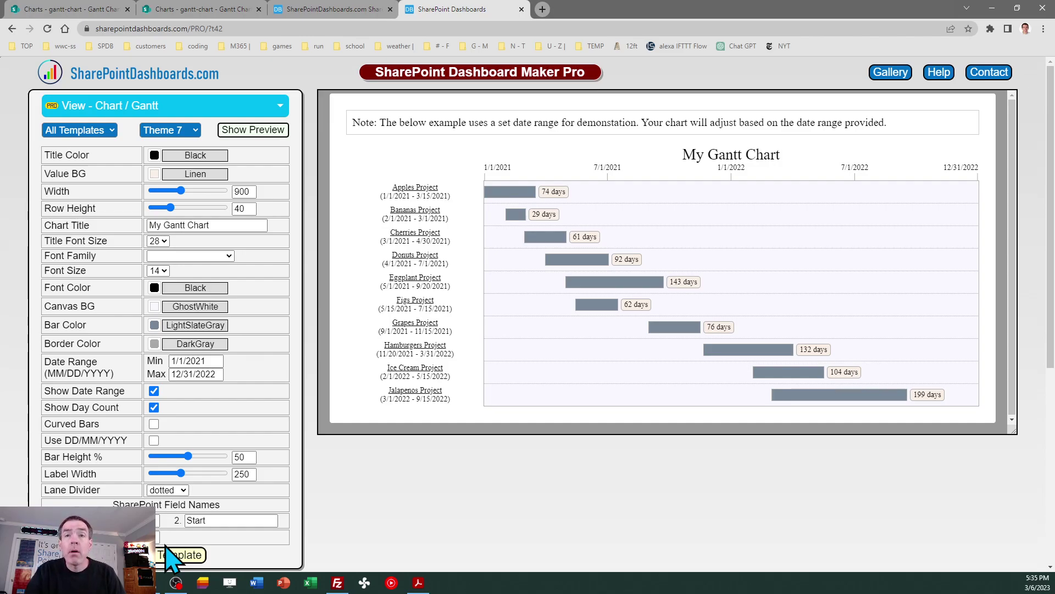
triple_click(208, 360)
type("1")
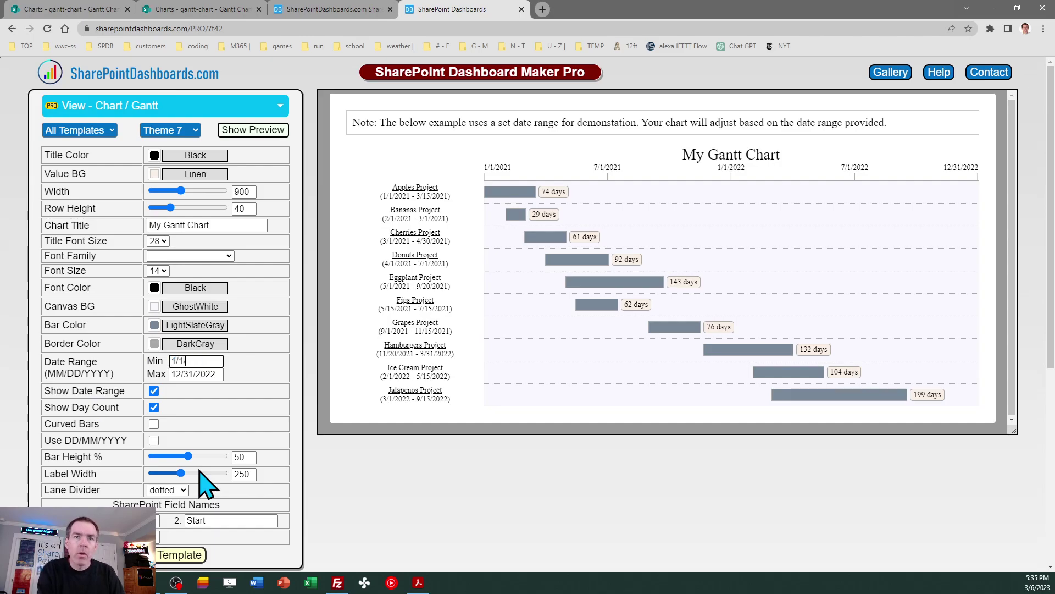
key("Tab")
type("12/31")
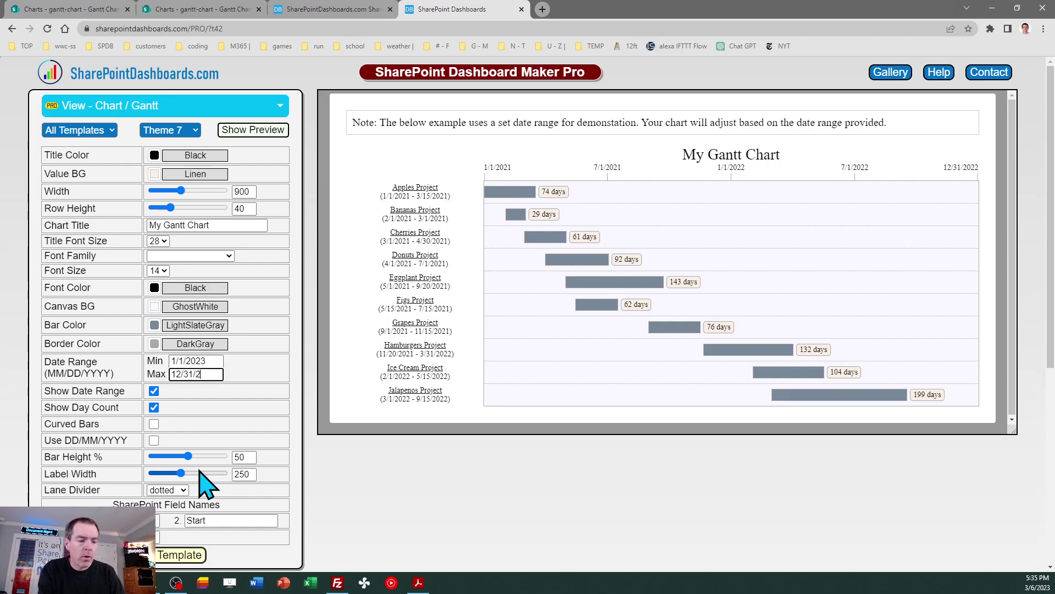
key("Tab")
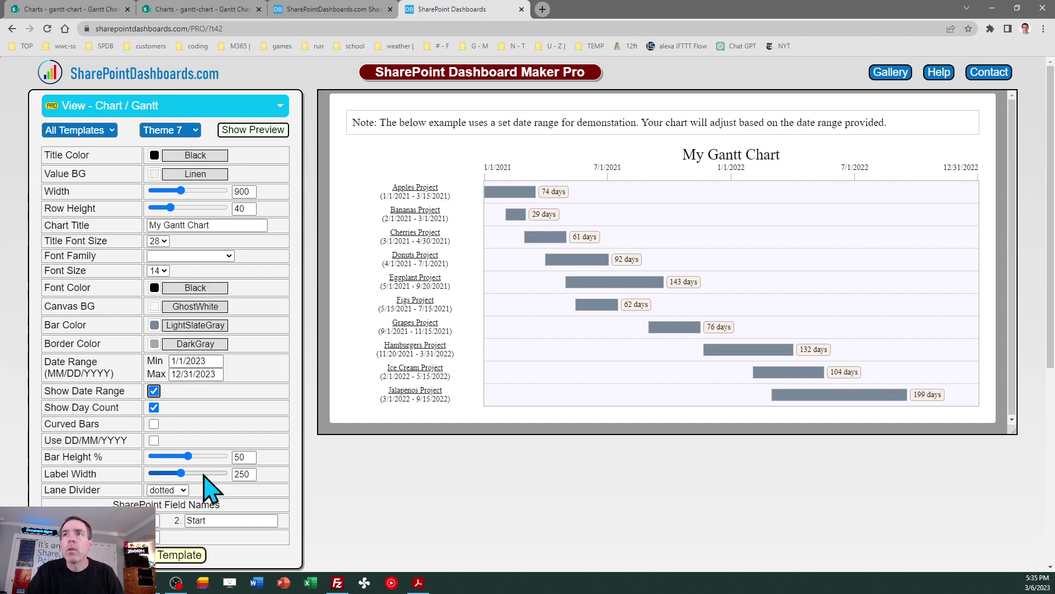
- Copy the updated template and return to the SharePoint gantt-chart list
left_click(175, 555)
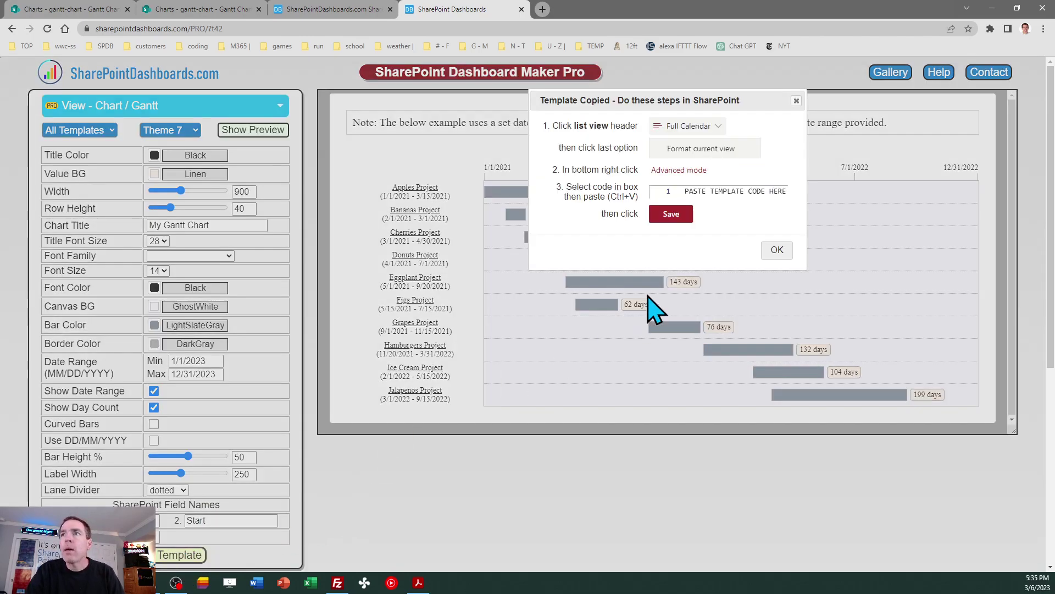
left_click(776, 250)
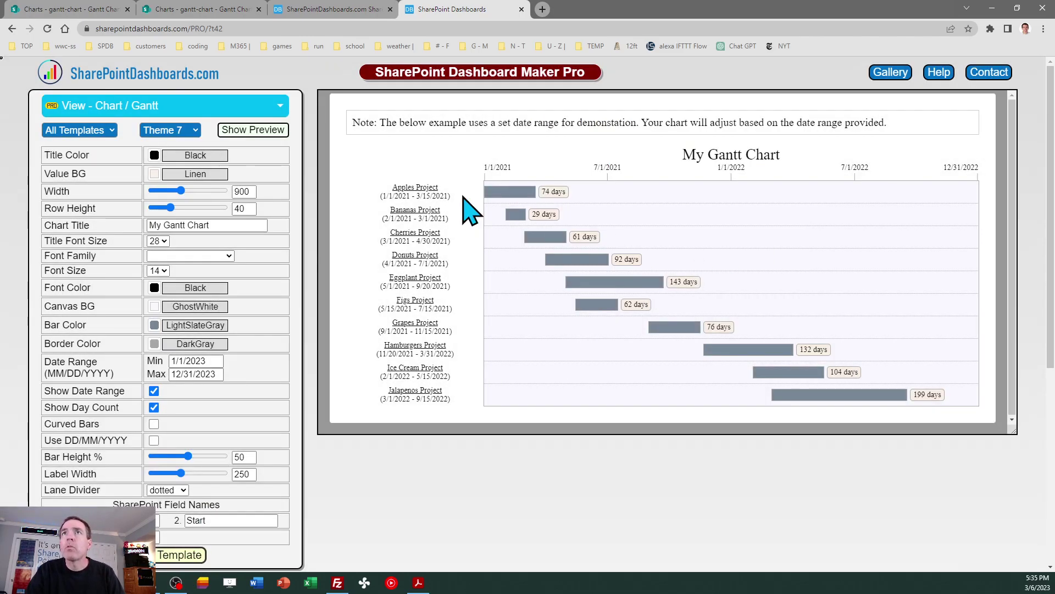
left_click(70, 10)
left_click(929, 140)
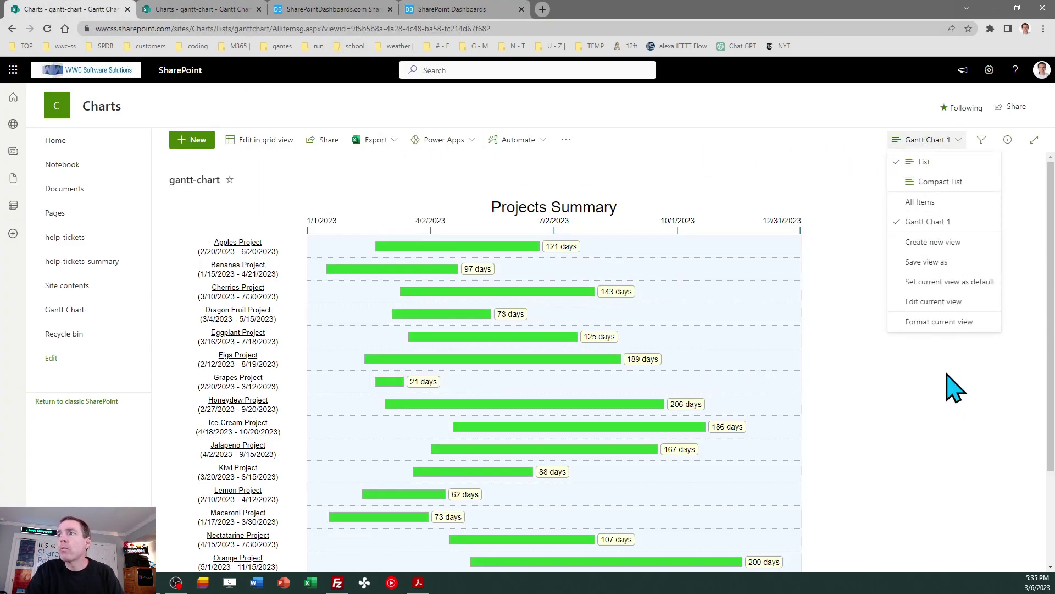
- Replace the view's formatting JSON with the copied Theme 7 template and save it
left_click(949, 328)
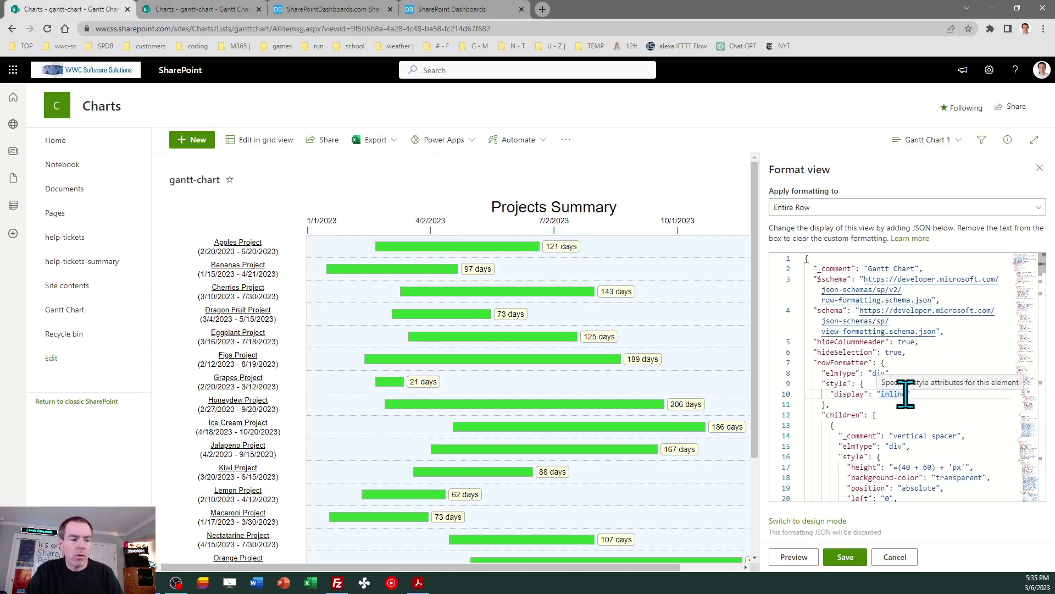
key("ctrl+a")
key("ctrl+v")
left_click(843, 558)
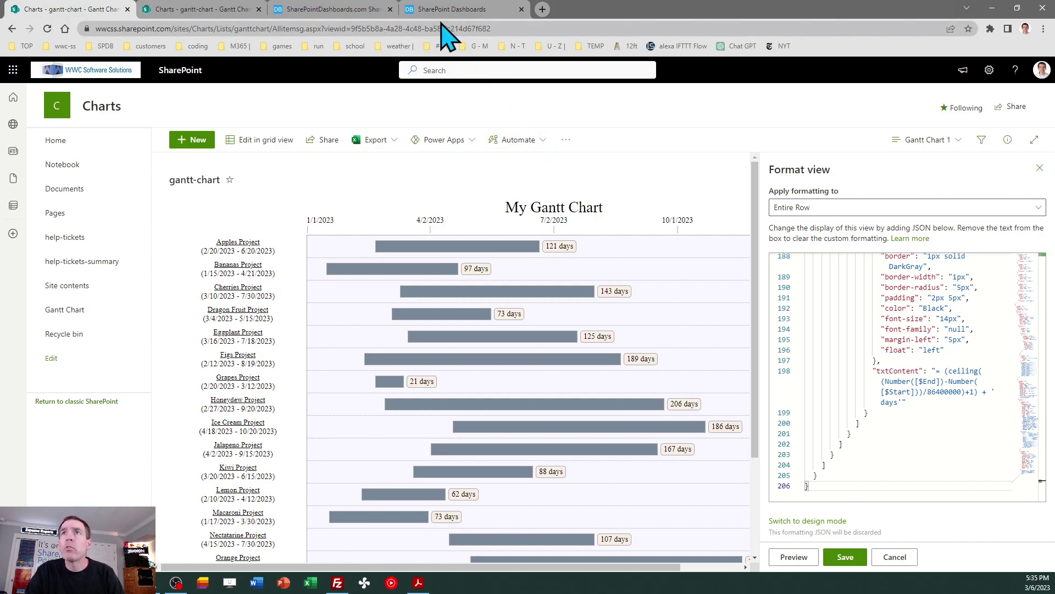
- Title the chart 'Projects Summary' and set its font to Arial, size 12
left_click(452, 9)
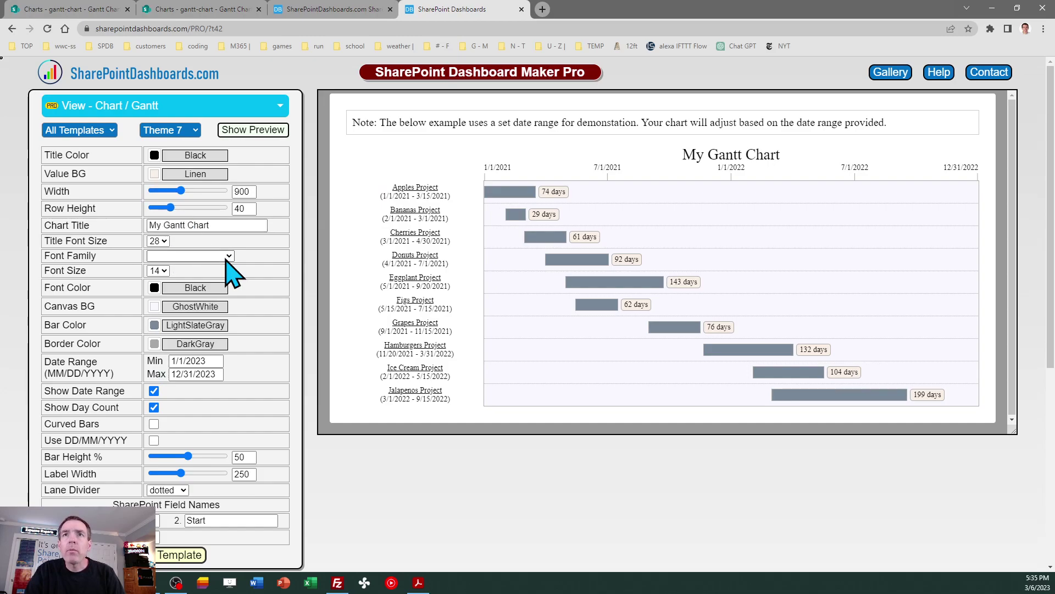
triple_click(193, 225)
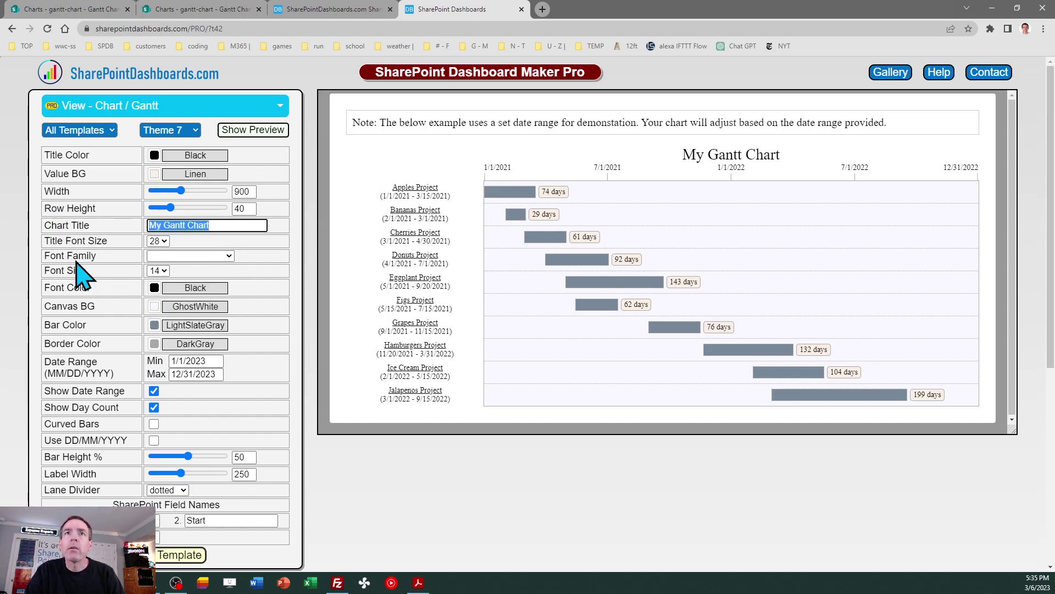
type("P")
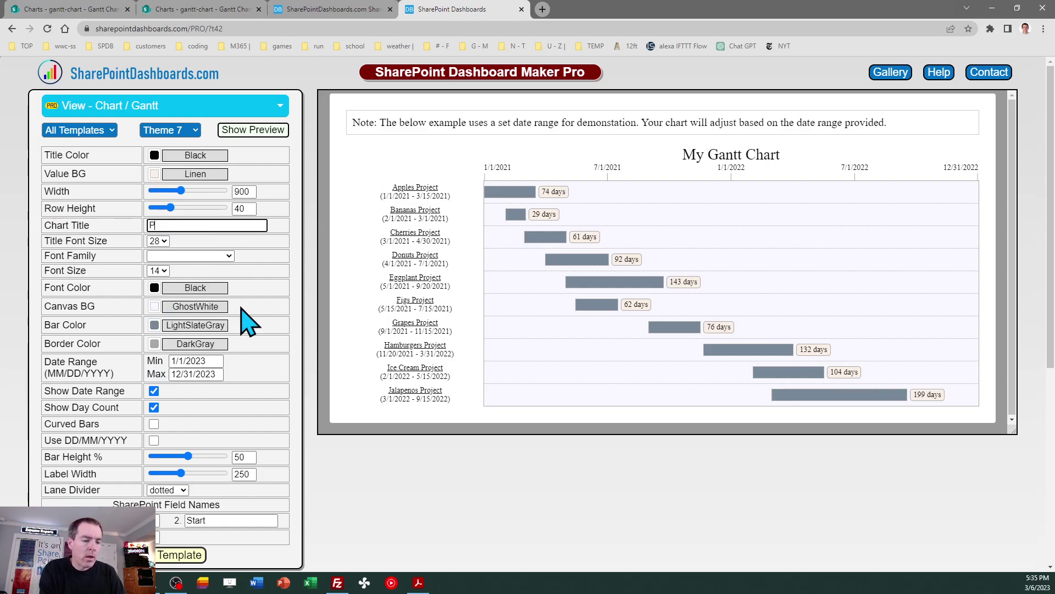
type("roje")
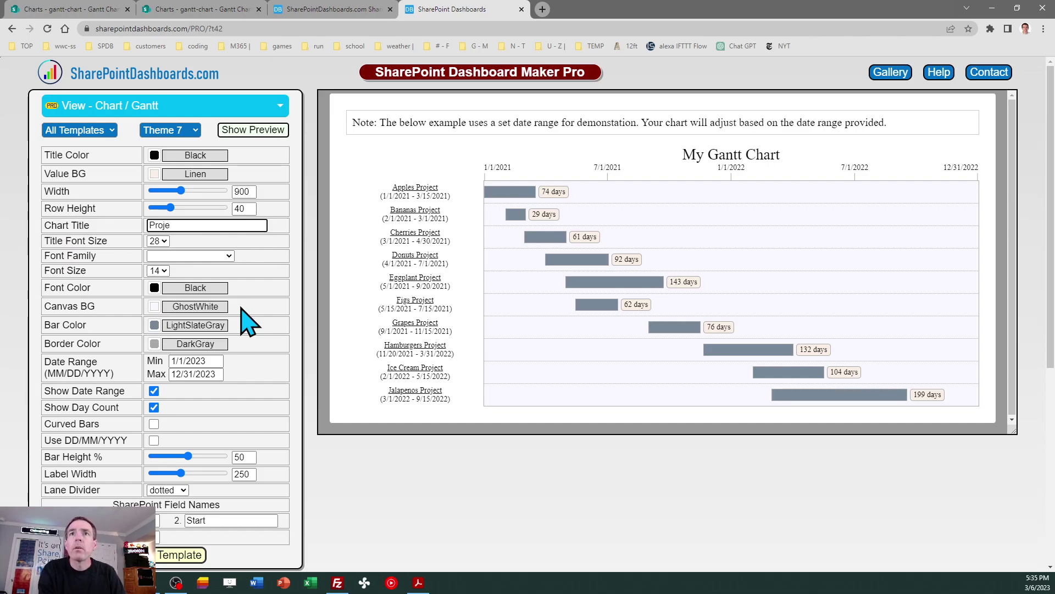
type("cts Summary")
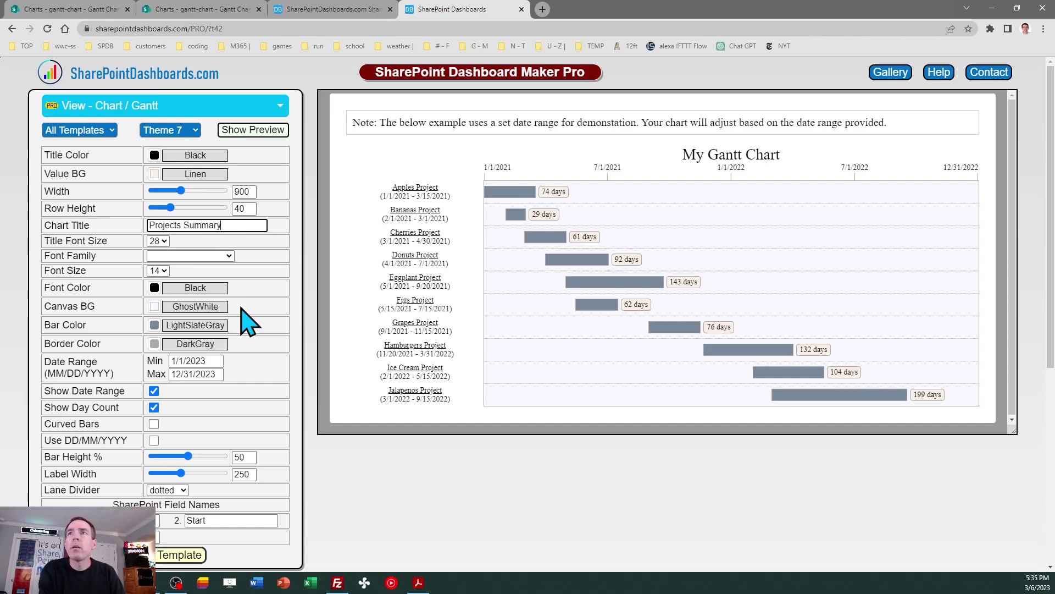
key("Tab")
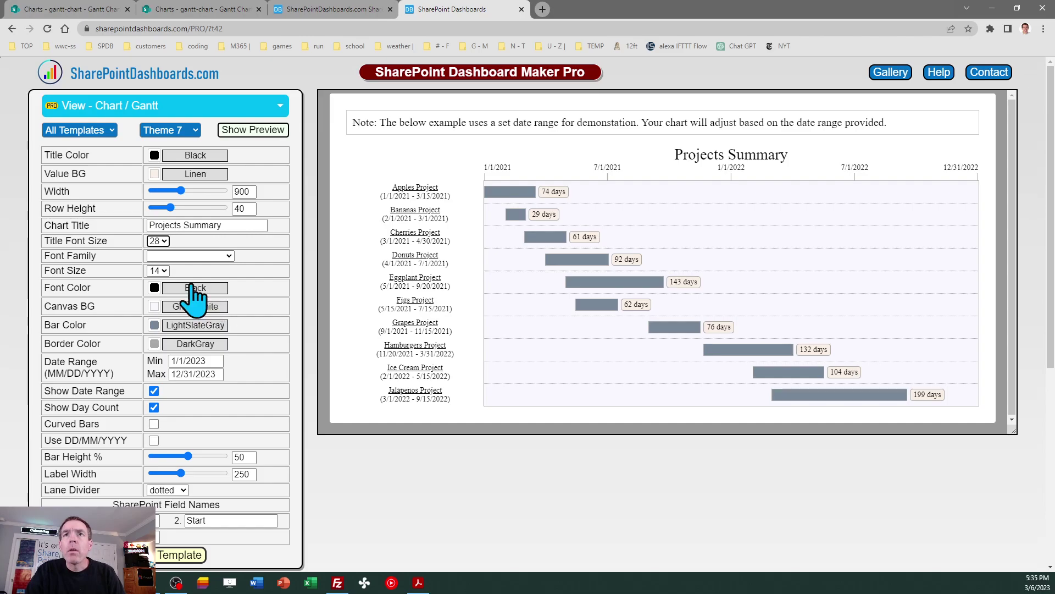
left_click(227, 257)
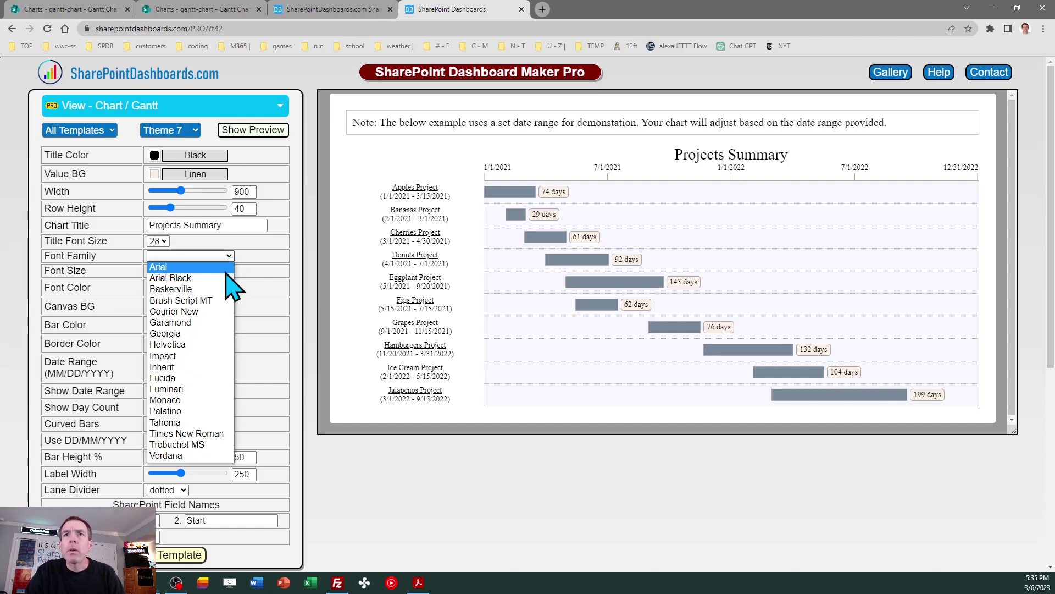
left_click(226, 267)
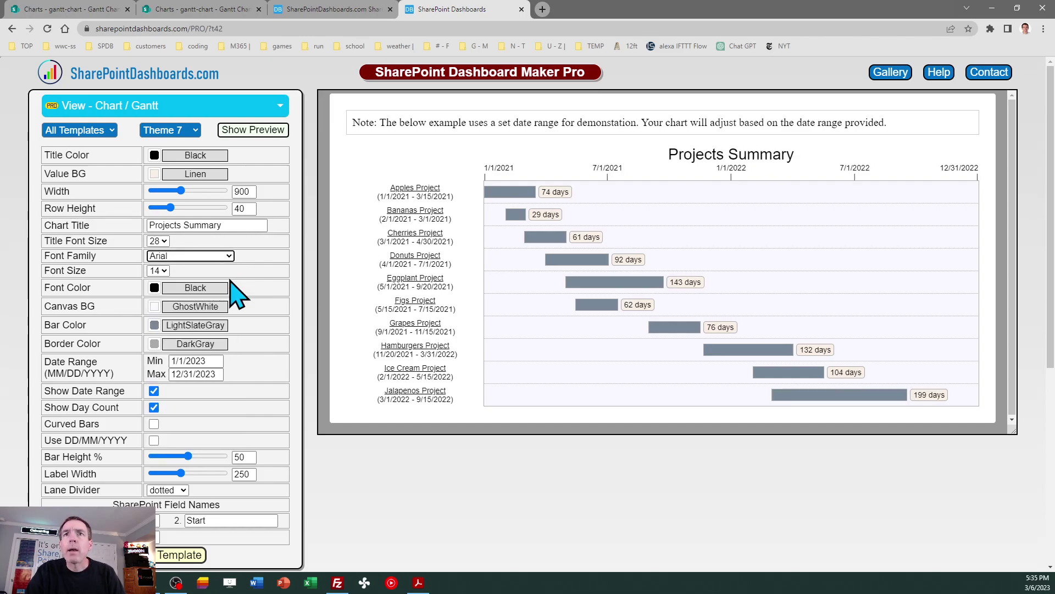
left_click(158, 271)
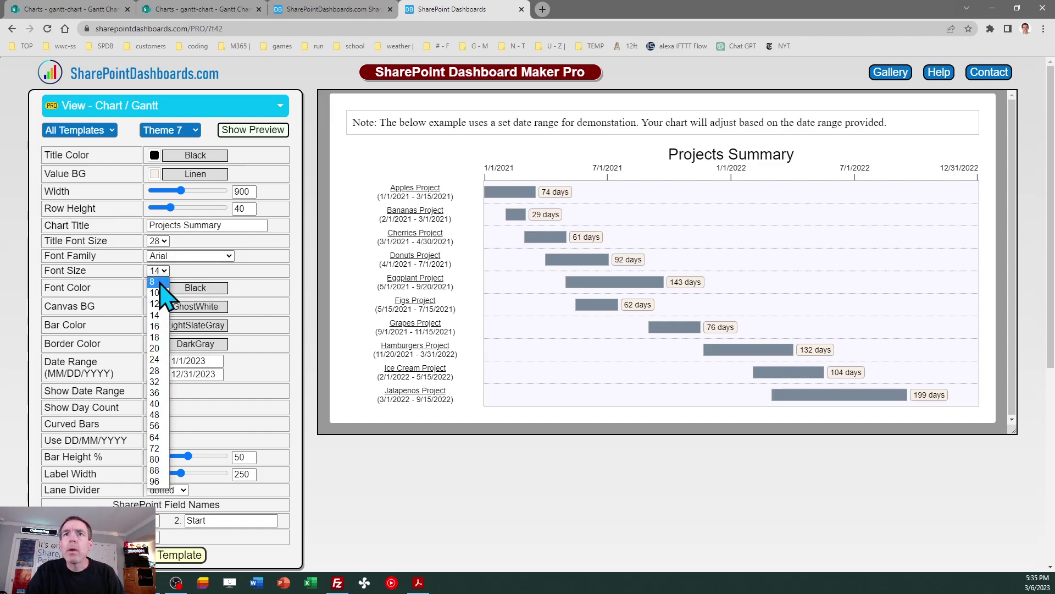
left_click(155, 304)
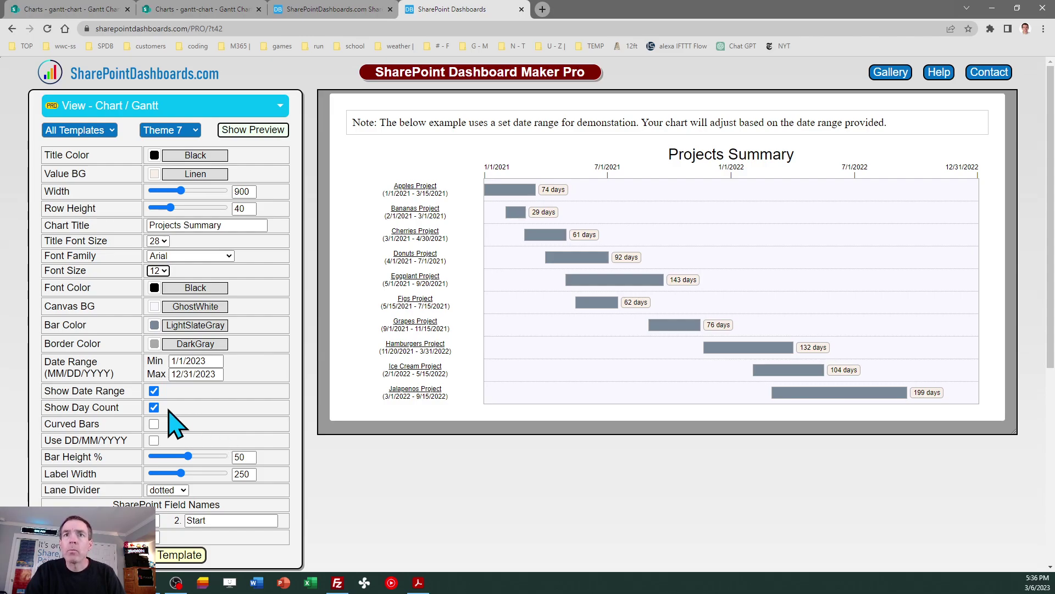
- Toggle Show Date Range, Show Day Count and DD/MM/YYYY off and back to preview them
left_click(155, 391)
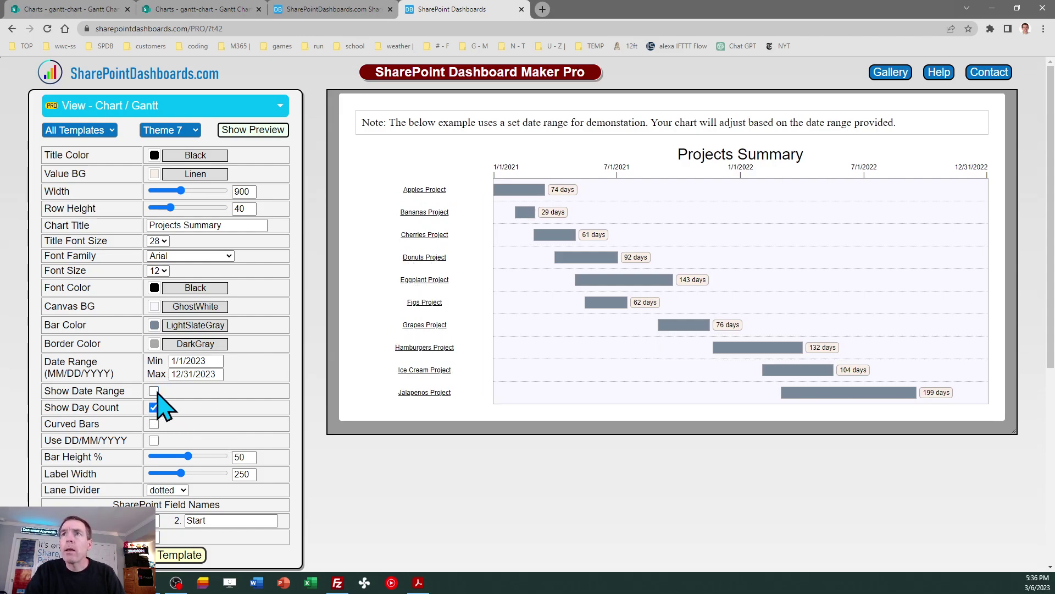
left_click(155, 391)
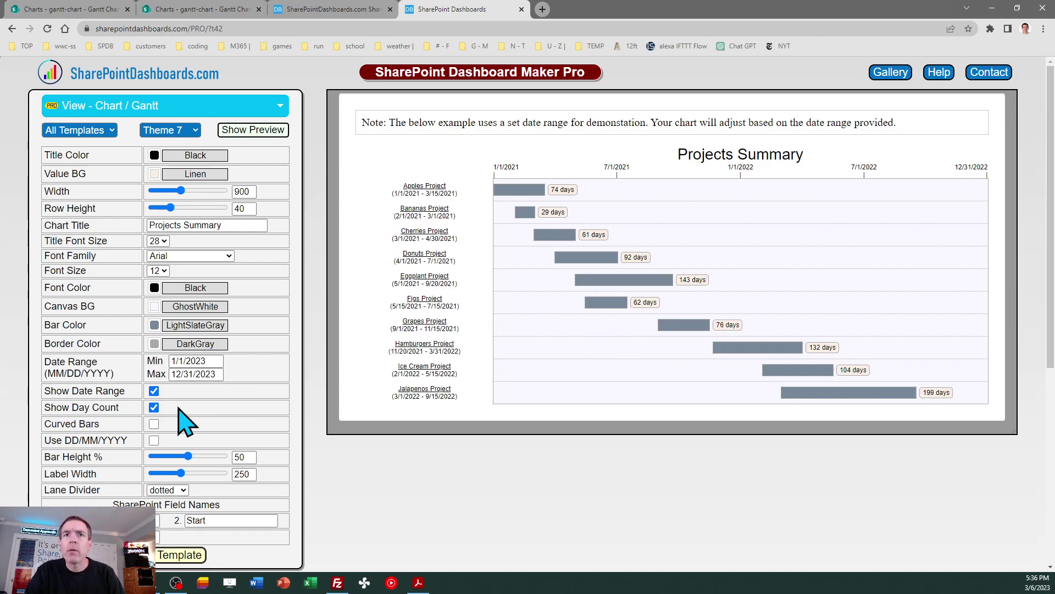
left_click(154, 407)
left_click(154, 408)
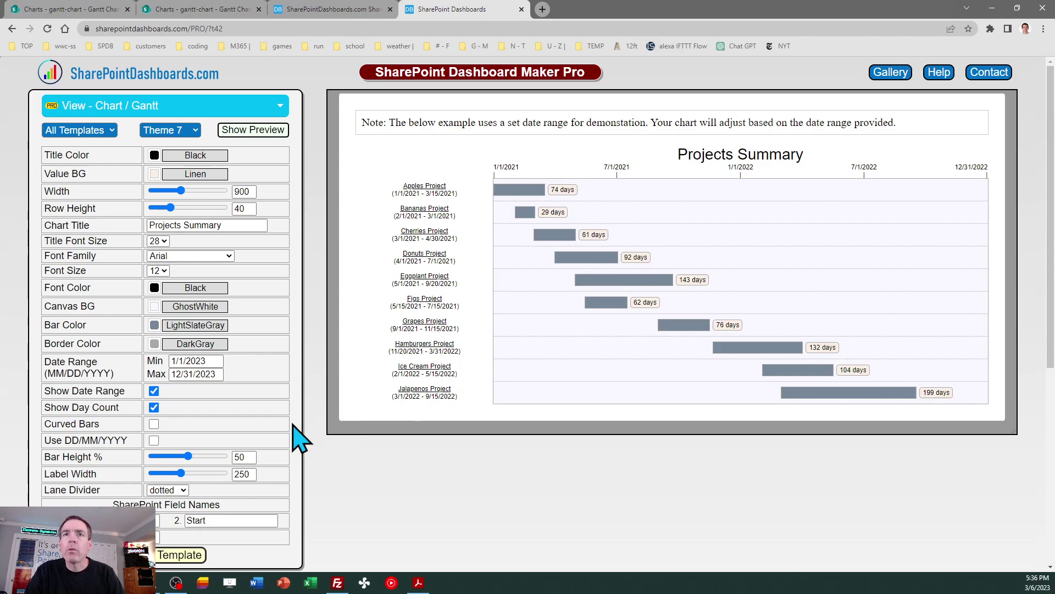
left_click(154, 441)
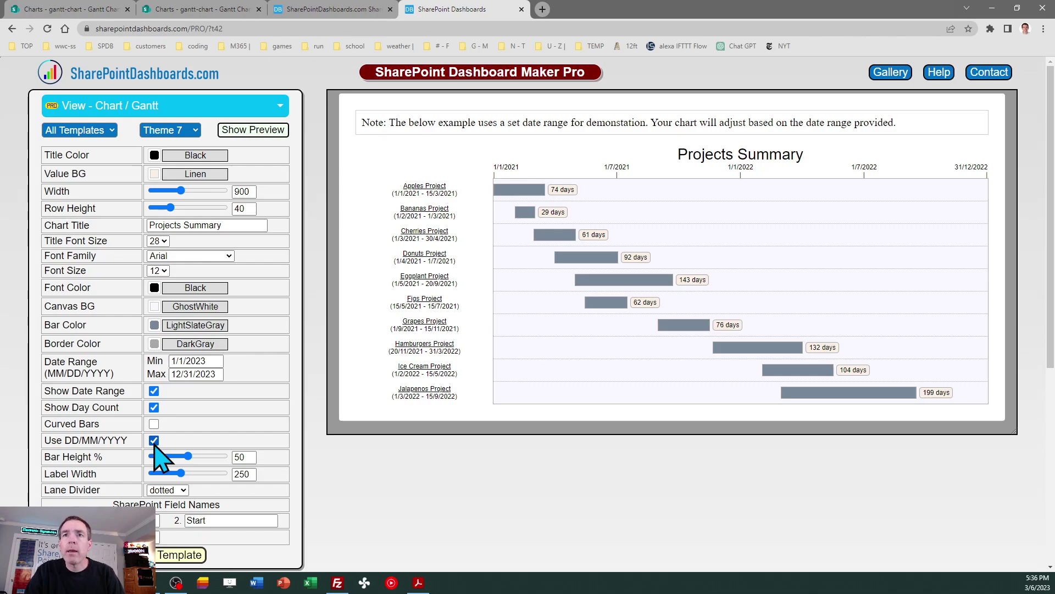
left_click(155, 441)
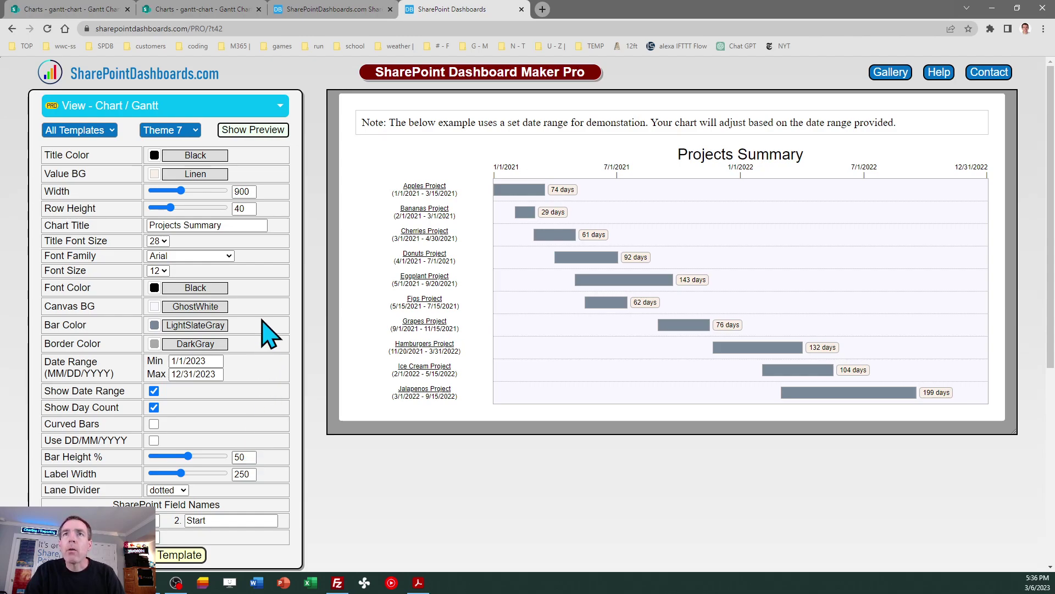
- Set the row height to 35 and the chart width to 1000
double_click(245, 208)
type("35")
key("Tab")
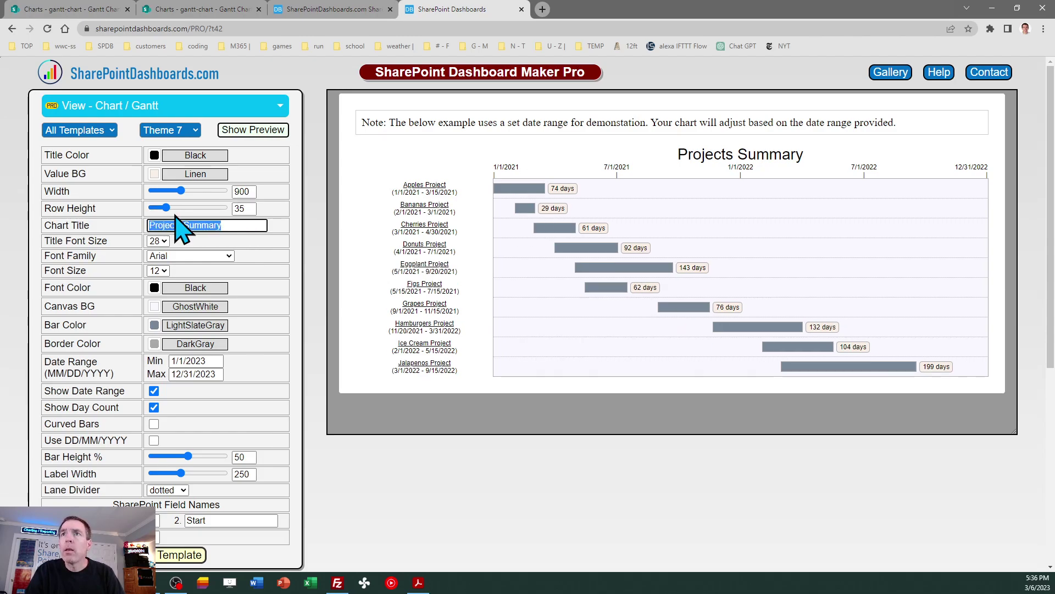
double_click(250, 192)
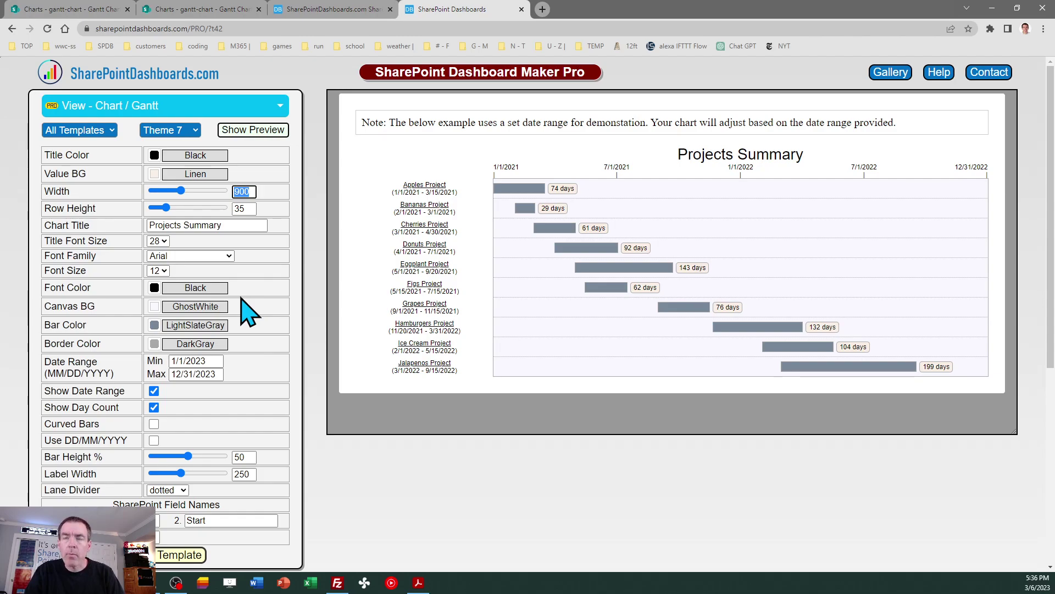
type("1000")
key("Tab")
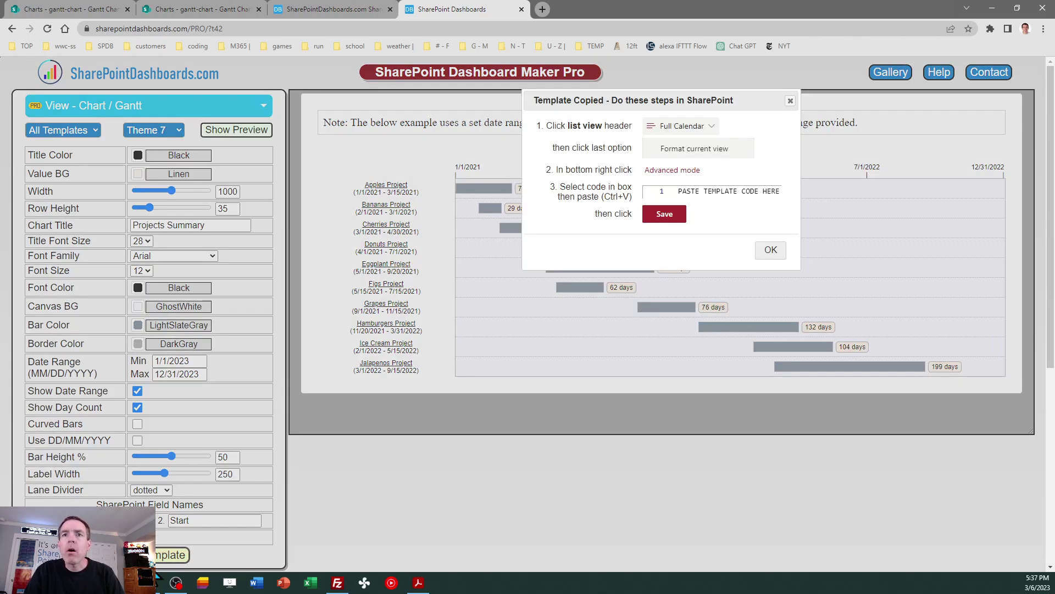
- Close the duplicate gantt-chart tab and return to the SharePoint view formatting panel
left_click(769, 252)
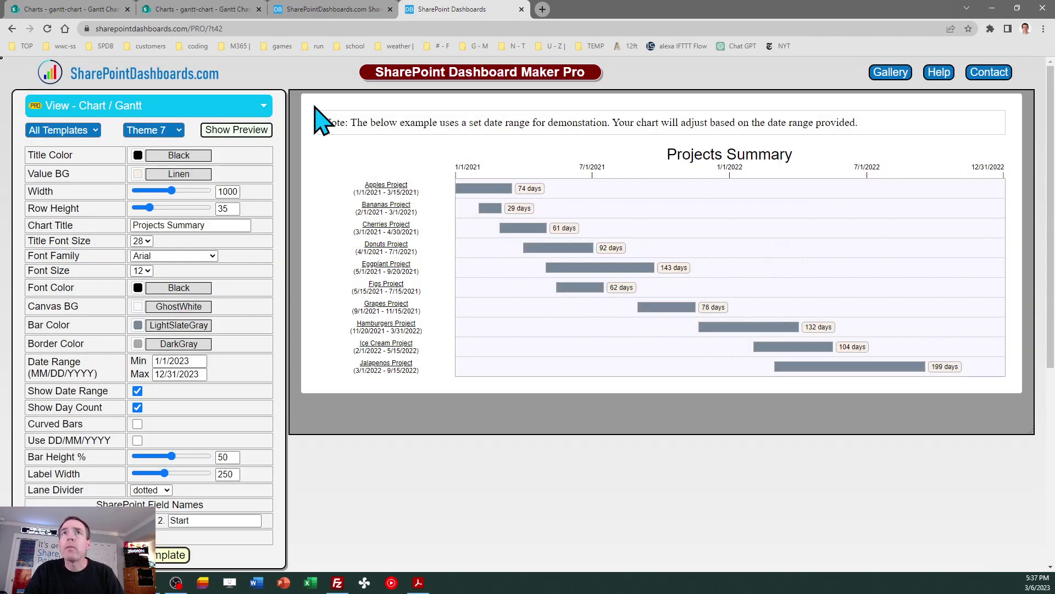
left_click(87, 10)
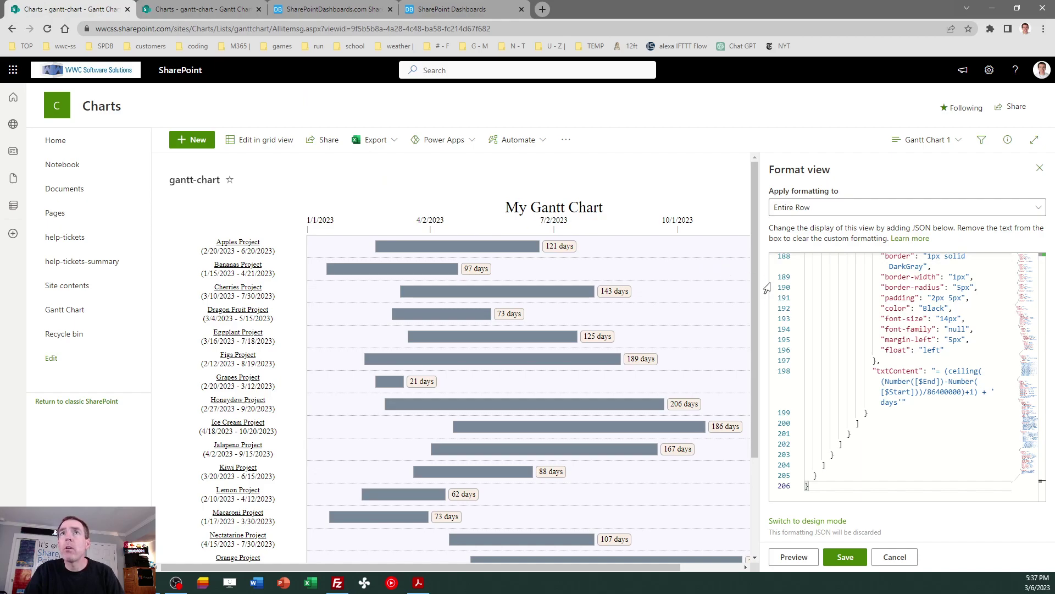
left_click(209, 10)
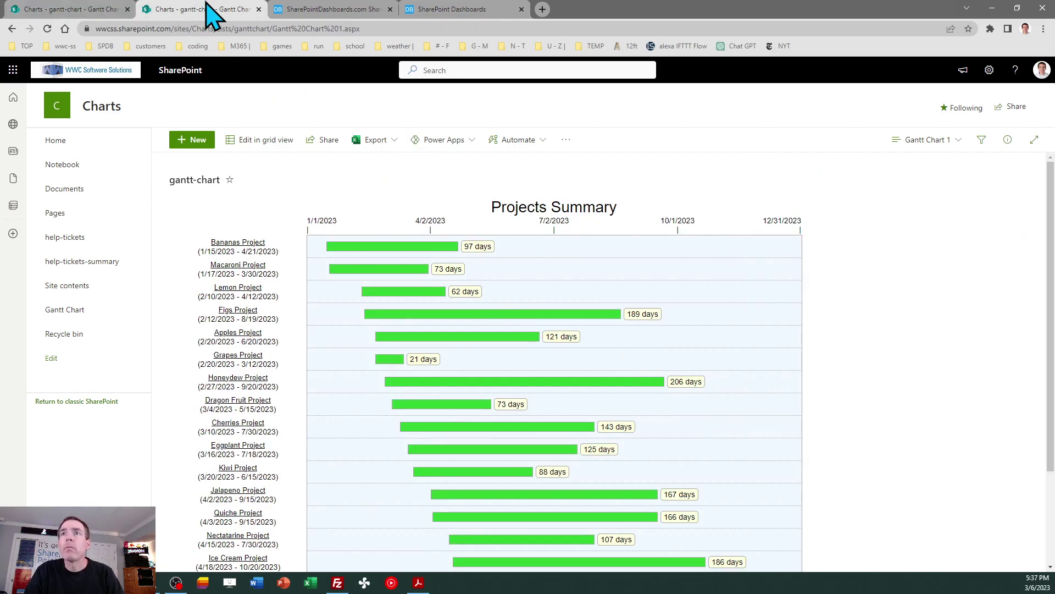
left_click(259, 10)
left_click(89, 10)
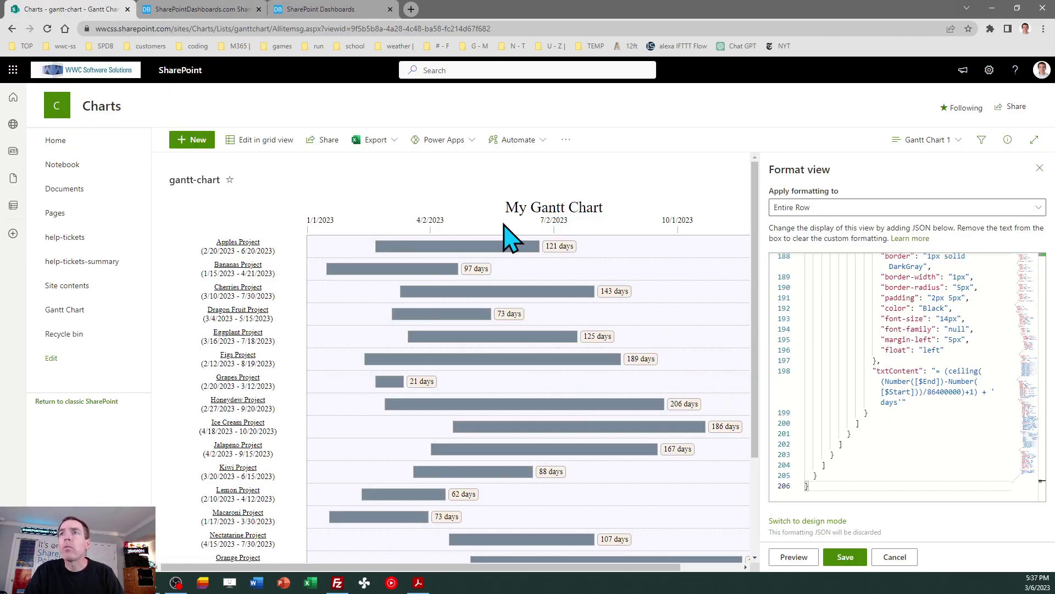
- Replace the view formatting JSON with the copied Projects Summary template and save it
key("ctrl+a")
key("ctrl+v")
left_click(844, 557)
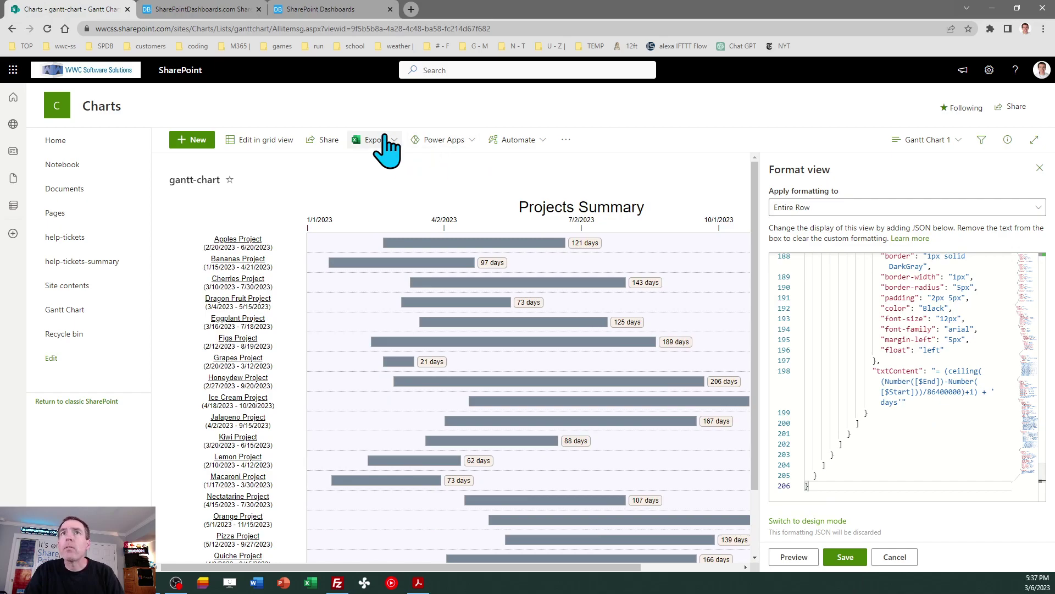
- Make the Gantt bars Navy in Dashboard Maker Pro and copy the updated template
left_click(322, 11)
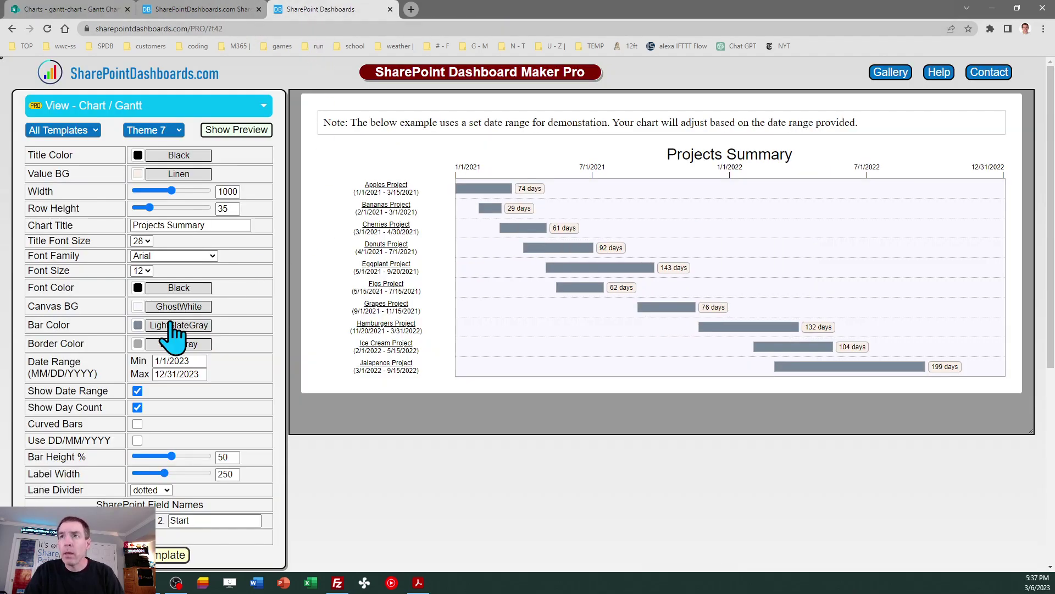
left_click(137, 324)
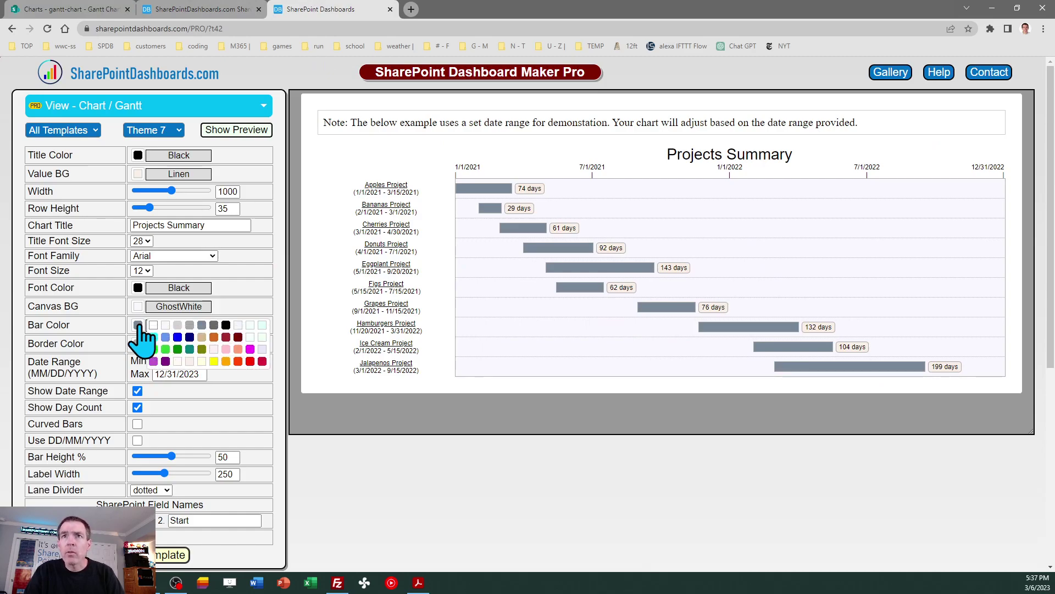
left_click(189, 337)
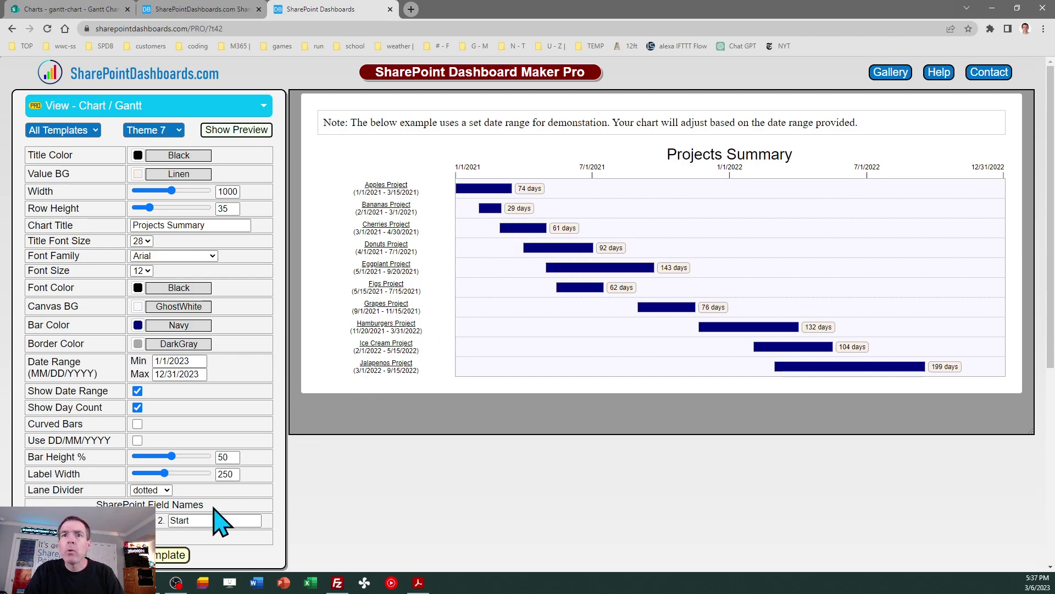
left_click(164, 554)
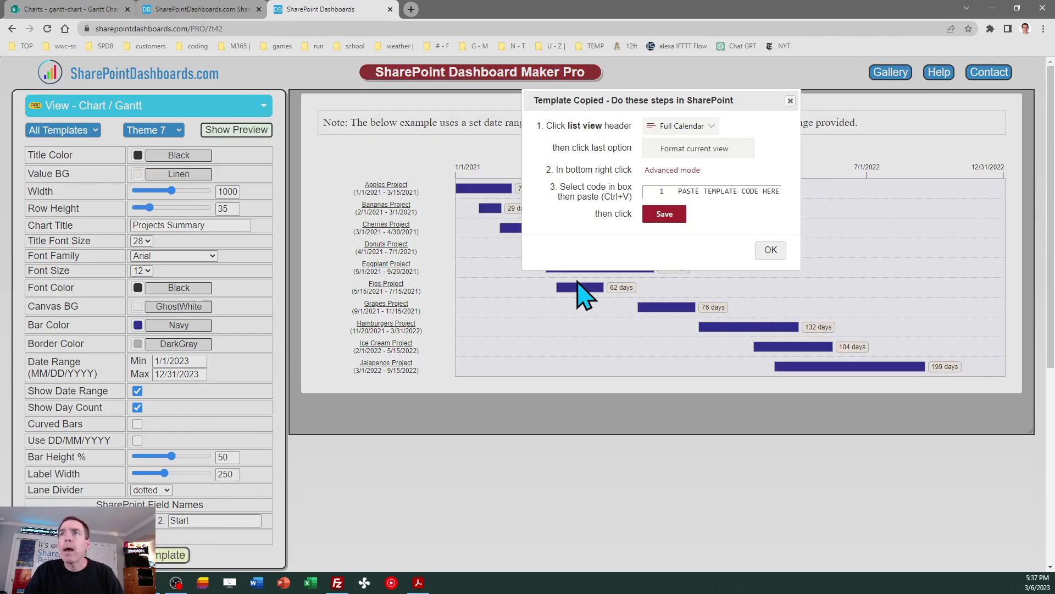
left_click(769, 251)
- Overwrite the view formatting with the navy template JSON, save, close the panel and refresh
left_click(88, 9)
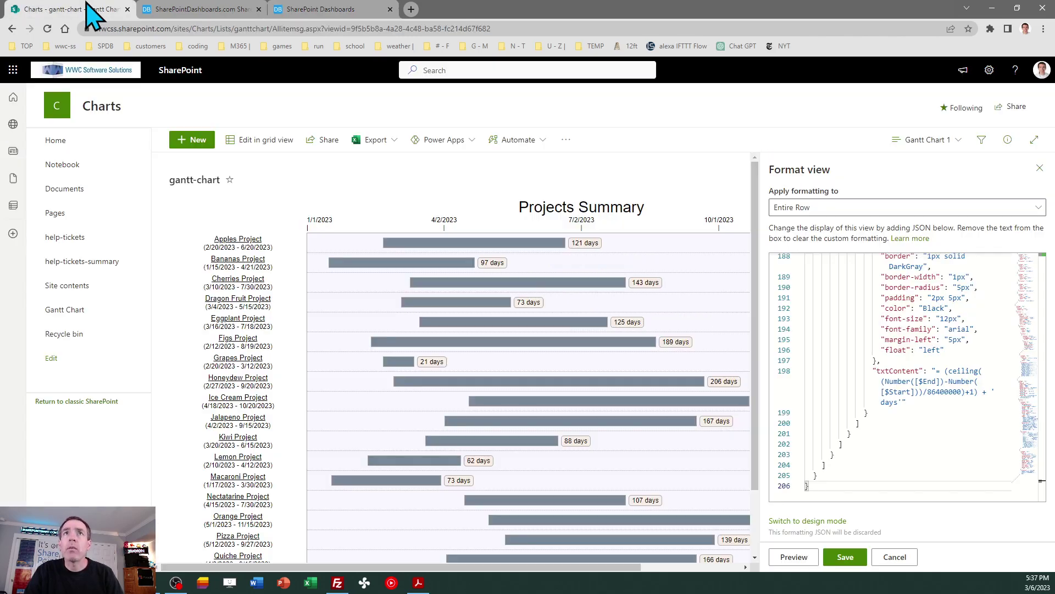
left_click(855, 318)
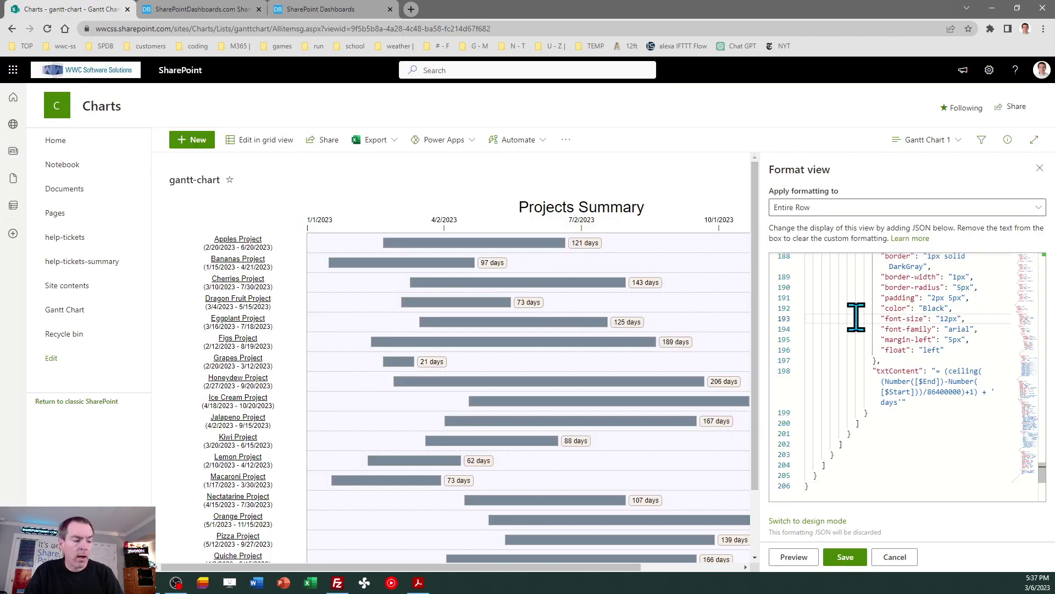
key("ctrl+a")
key("ctrl+v")
left_click(851, 557)
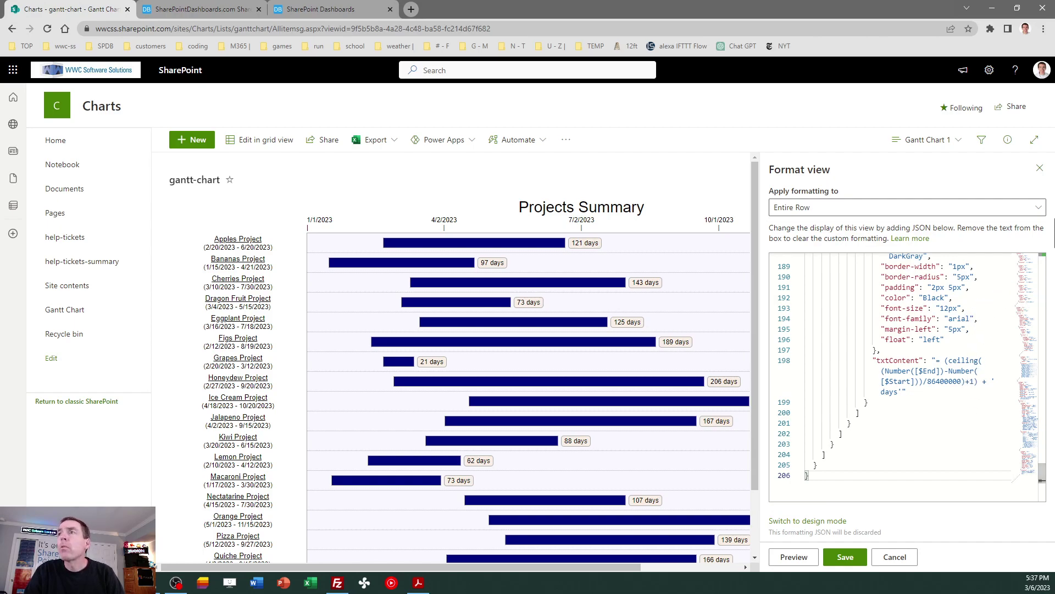
left_click(1039, 168)
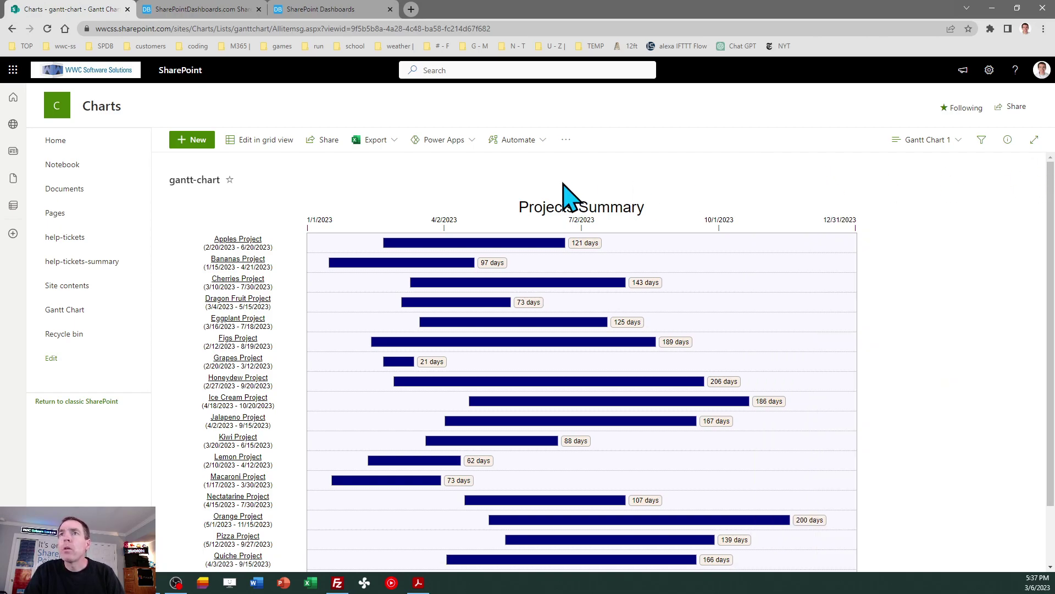
left_click(47, 28)
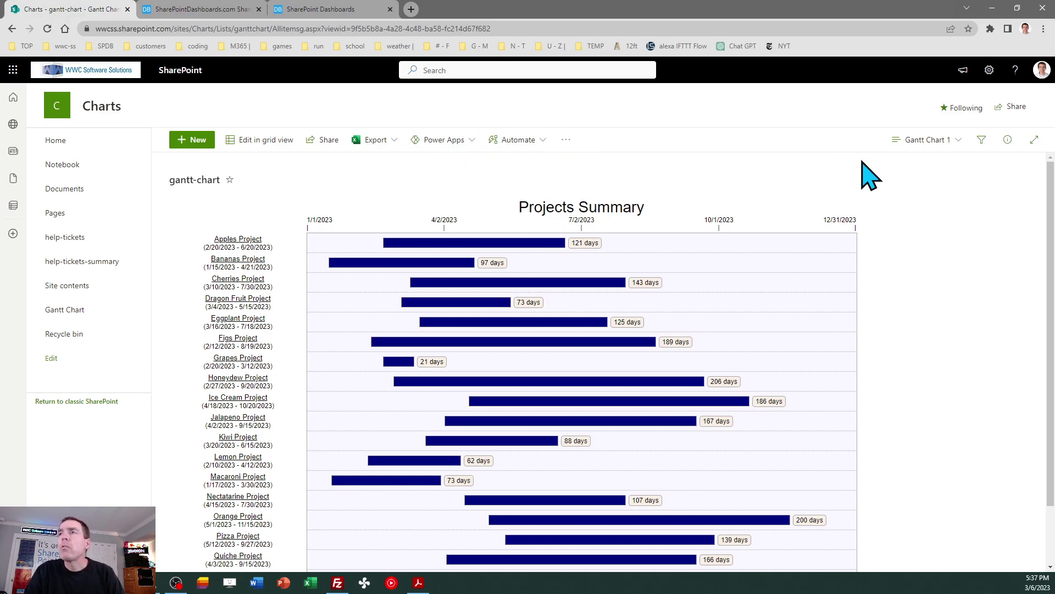
- Edit the current view so it sorts first by the Start column
left_click(926, 144)
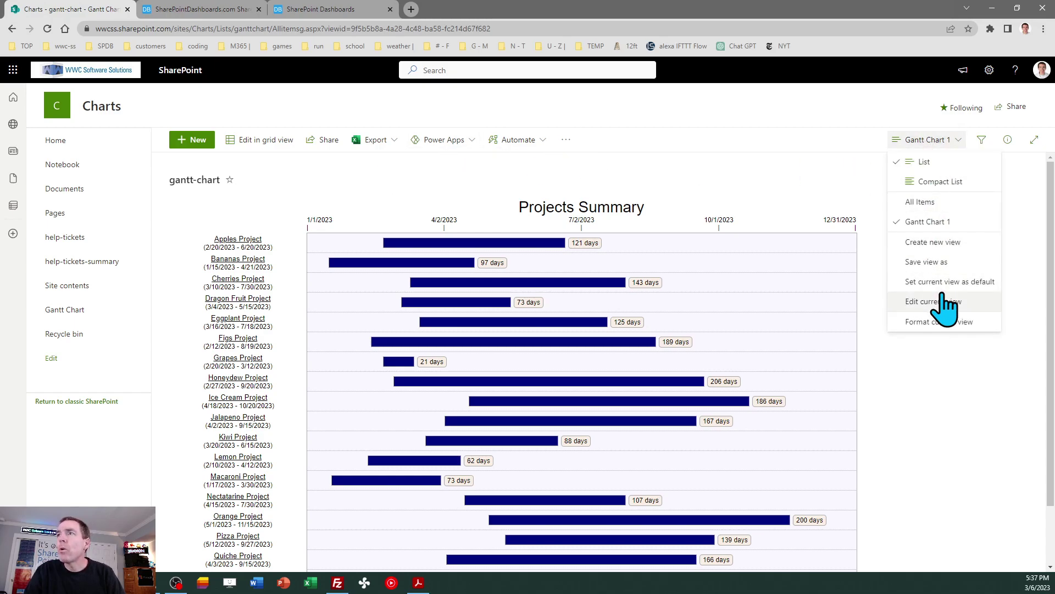
left_click(941, 303)
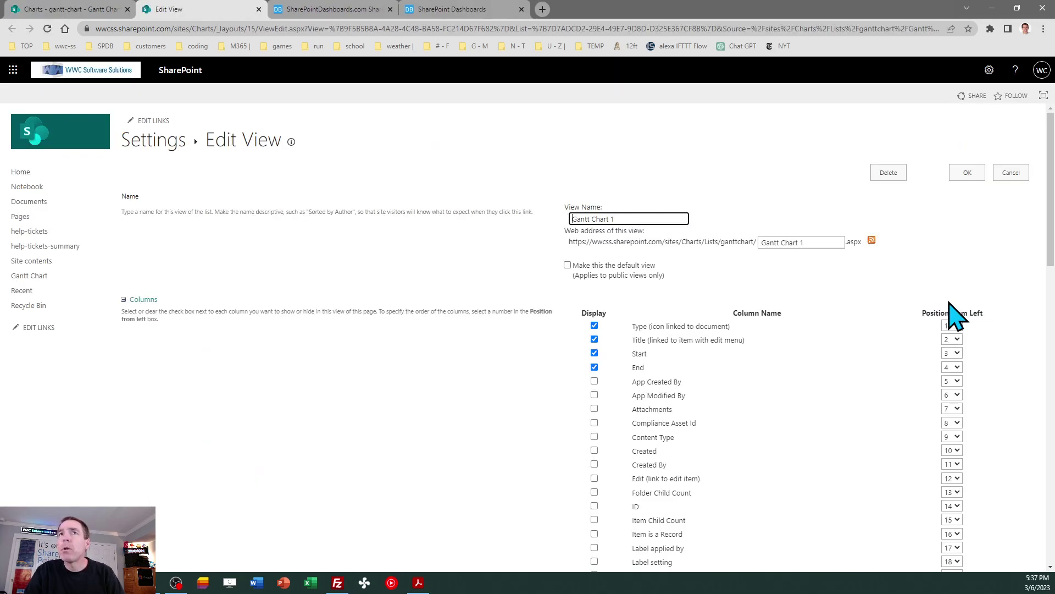
scroll(1053, 291, "down", 4)
scroll(1053, 297, "down", 8)
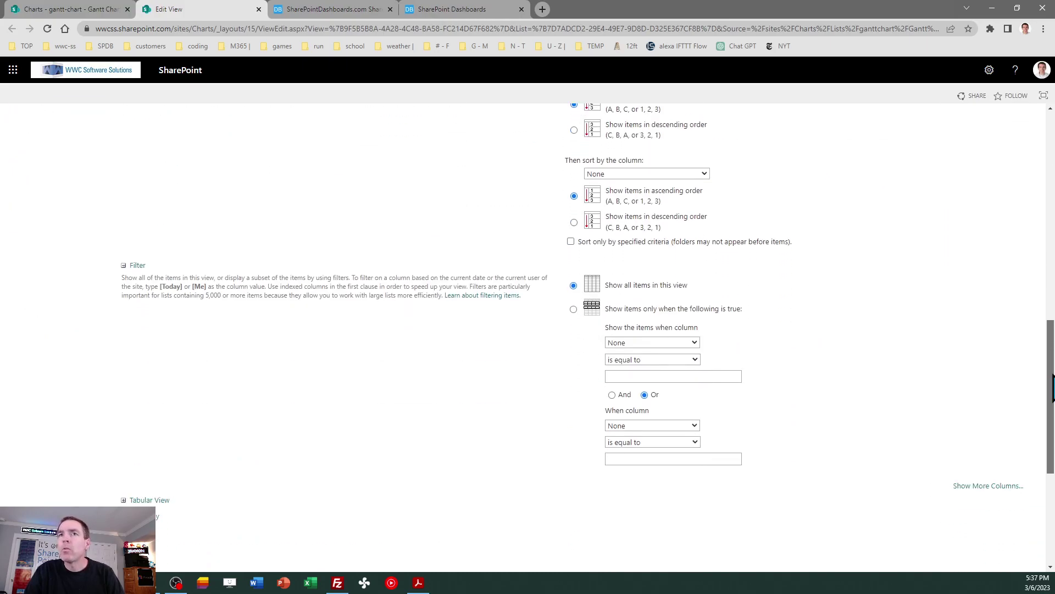
scroll(1052, 385, "up", 3)
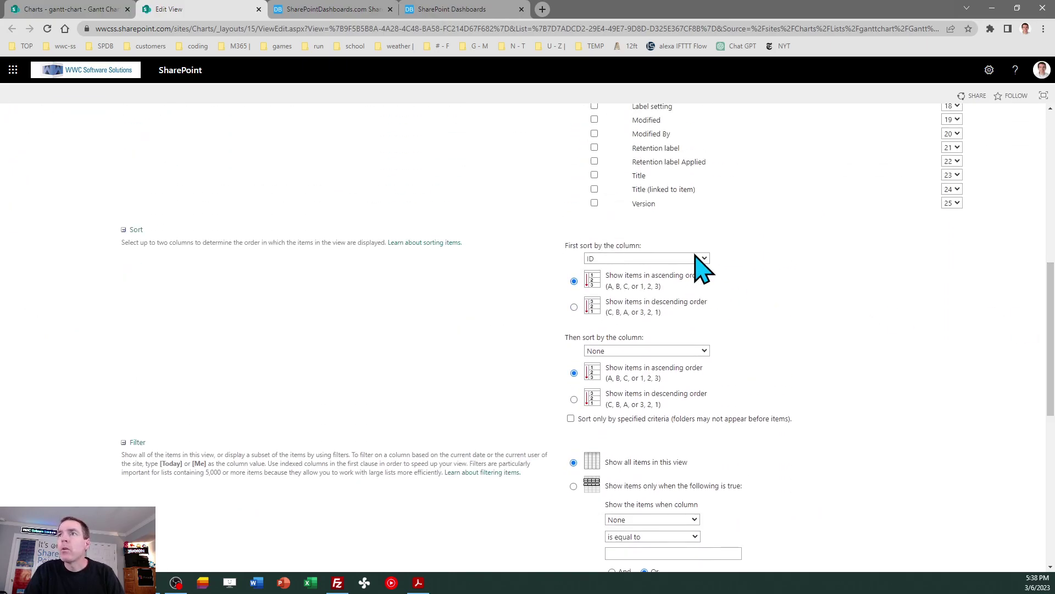
left_click(699, 259)
scroll(698, 352, "down", 2)
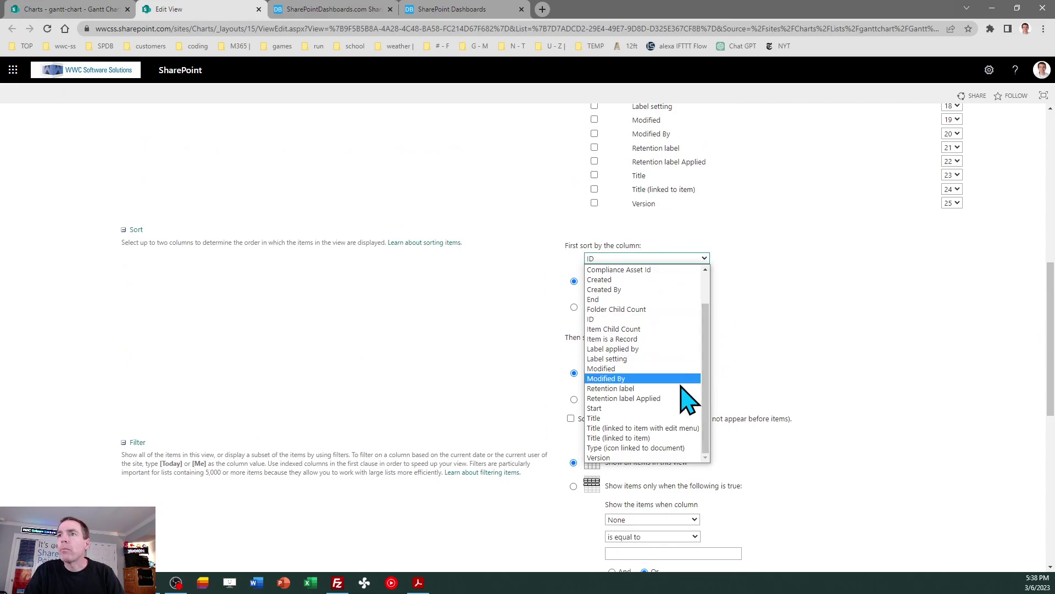
left_click(631, 407)
scroll(1048, 351, "down", 10)
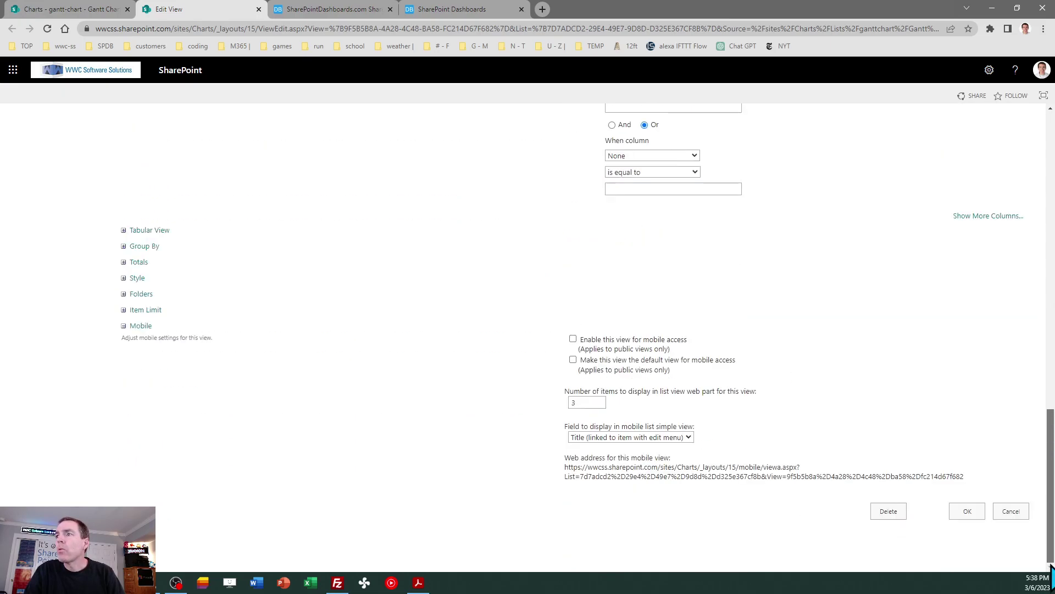
left_click(965, 510)
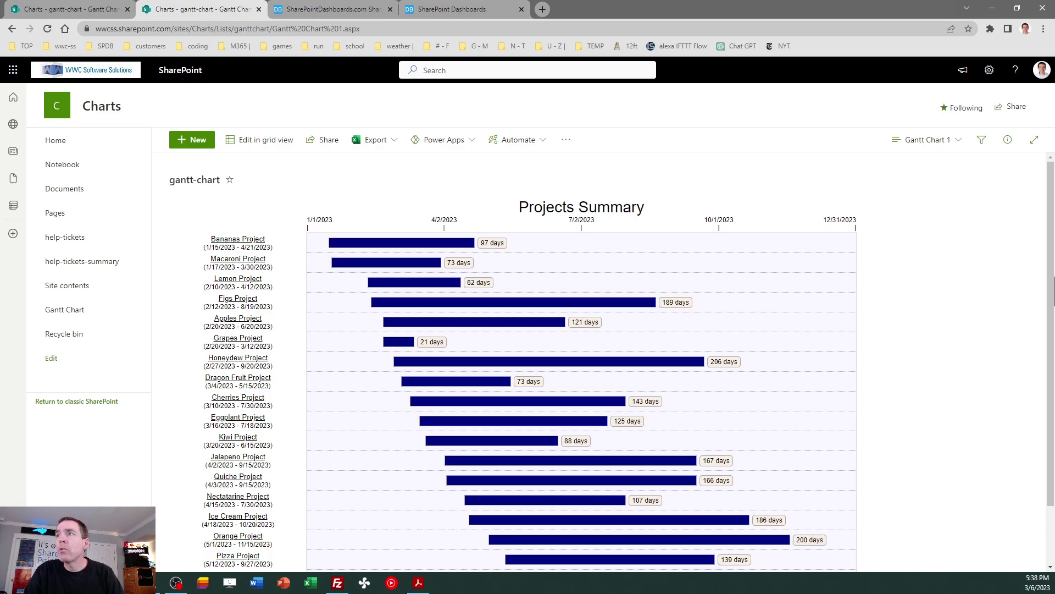
scroll(1051, 254, "down", 2)
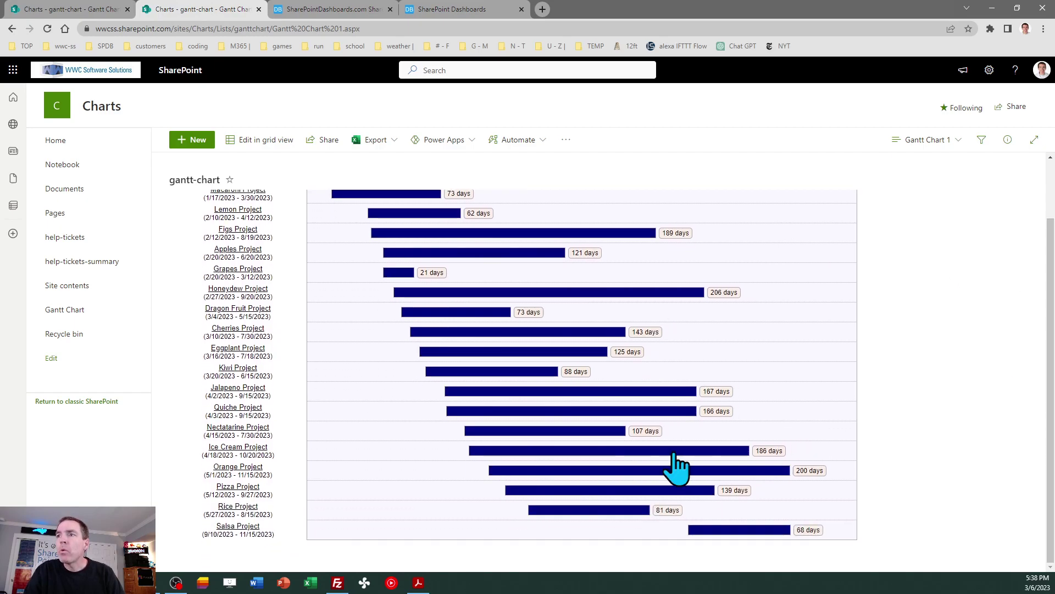
scroll(1049, 414, "up", 2)
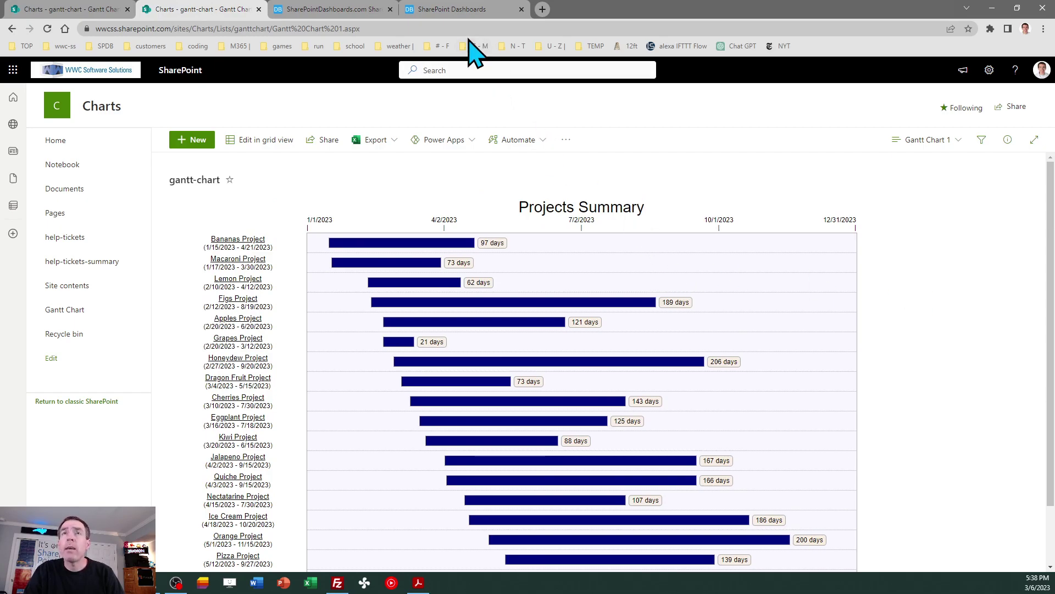
- Set the chart's maximum date to 6/30/2024 and copy the updated template
left_click(452, 10)
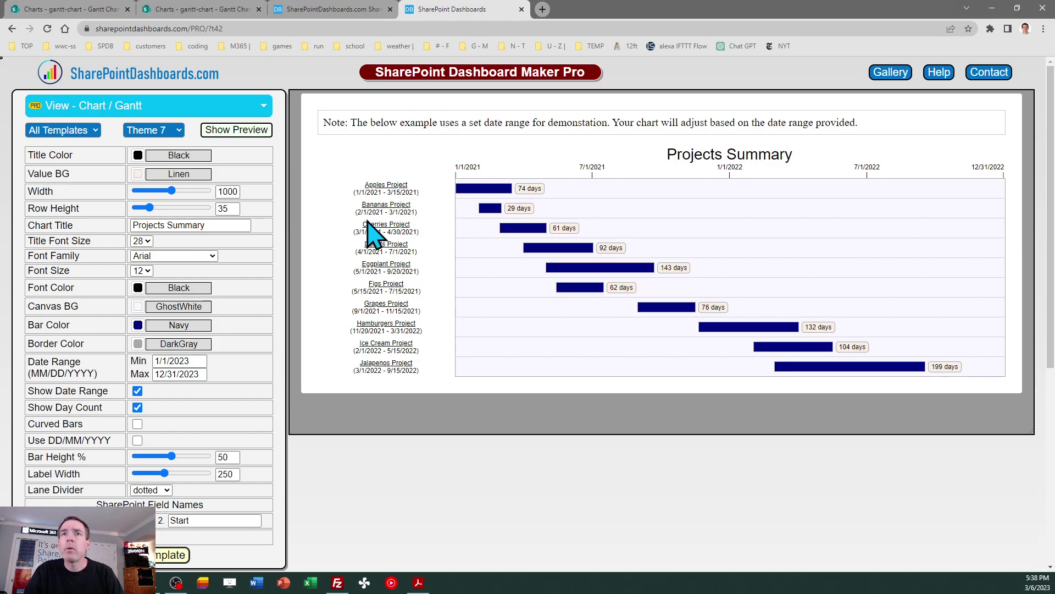
left_click(167, 374)
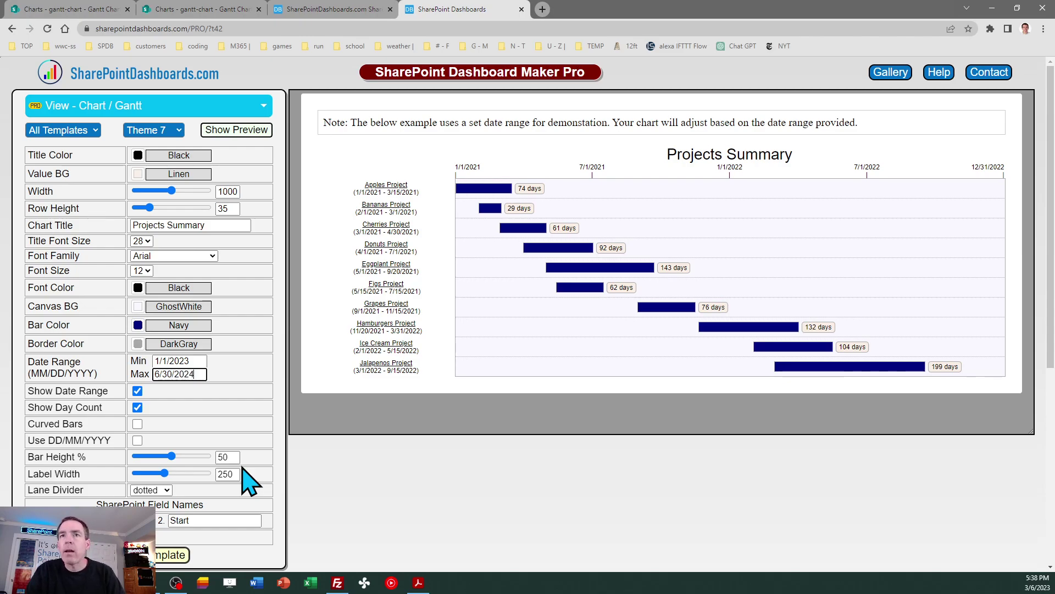
left_click(324, 487)
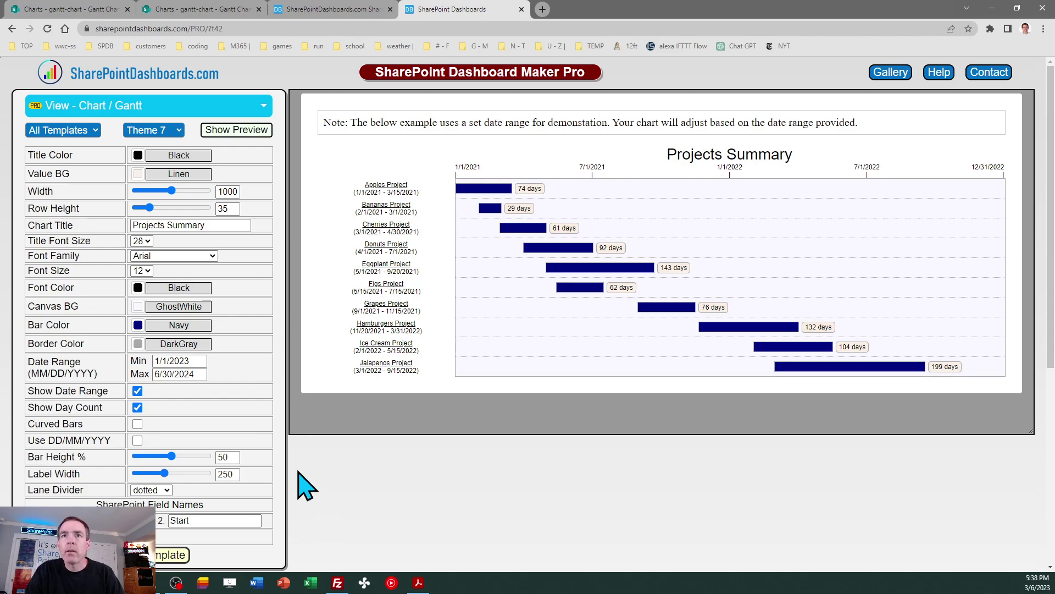
left_click(169, 554)
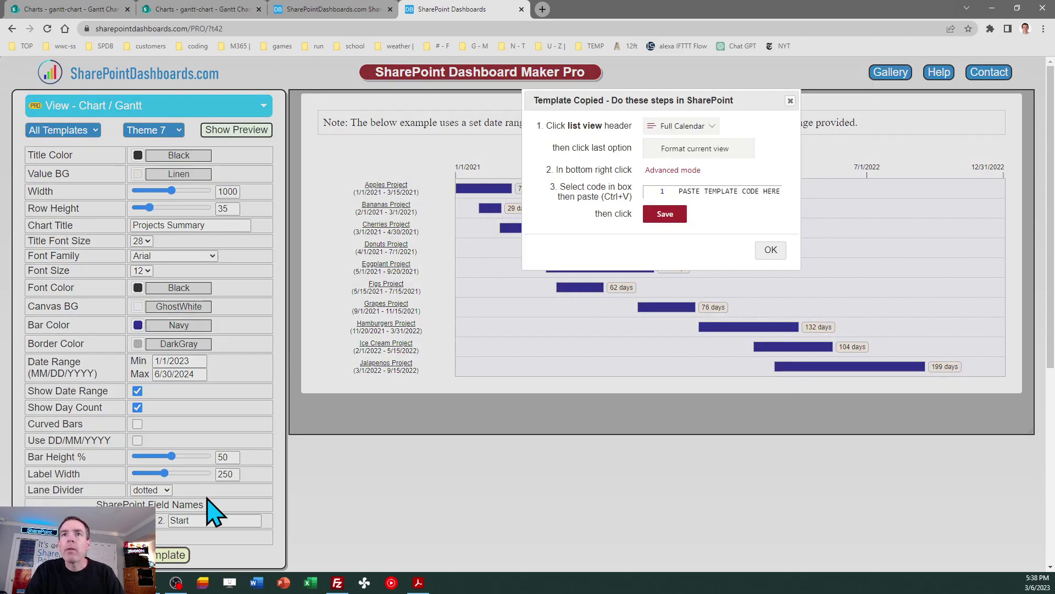
left_click(768, 248)
left_click(187, 9)
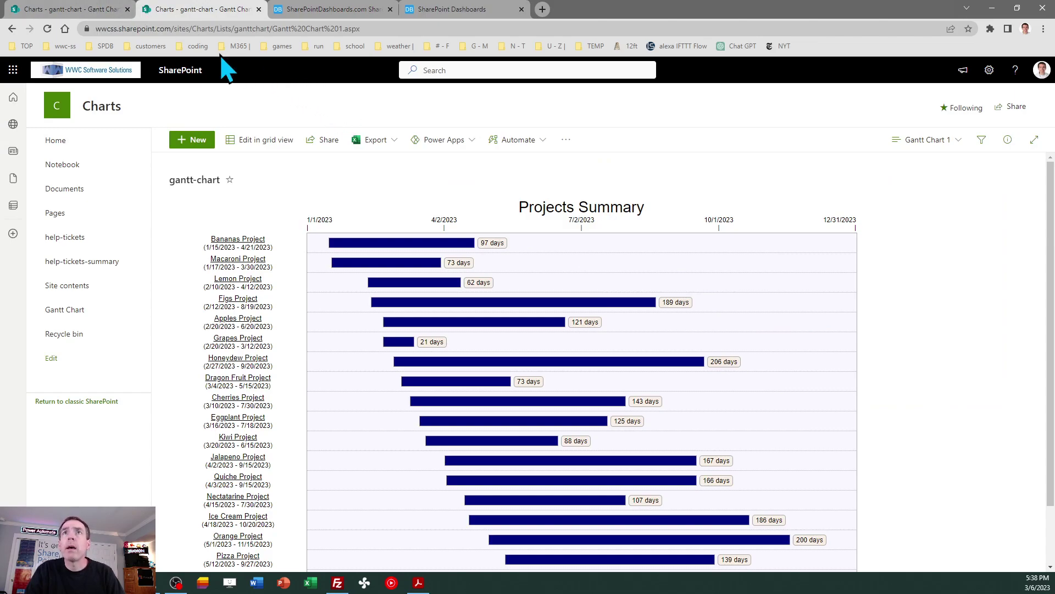
- Close the older alphabetical Gantt tab, then paste and save the extended-range template as view formatting
left_click(88, 10)
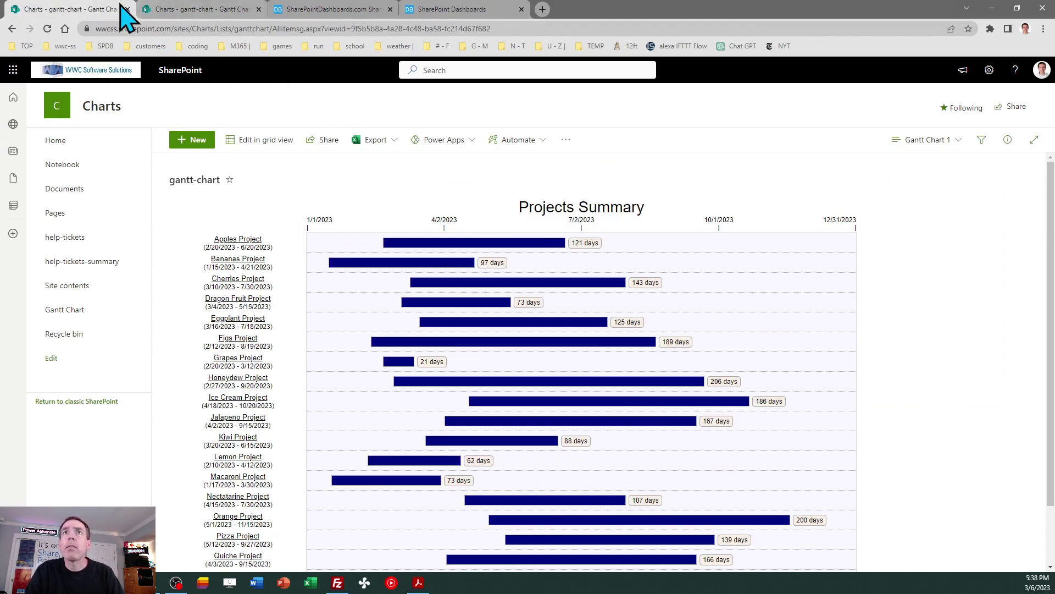
left_click(127, 9)
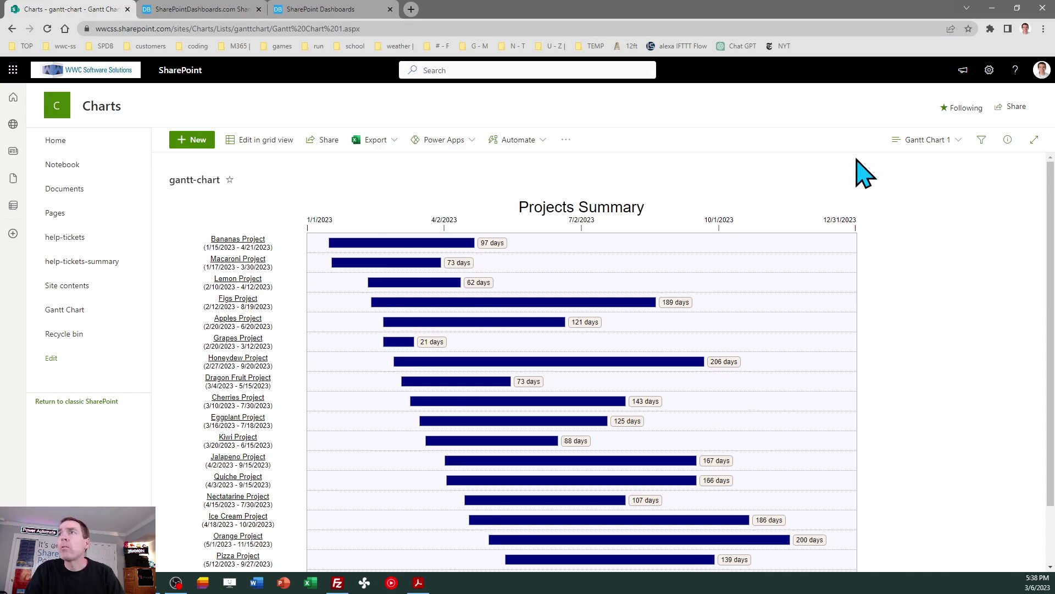
left_click(927, 144)
left_click(944, 332)
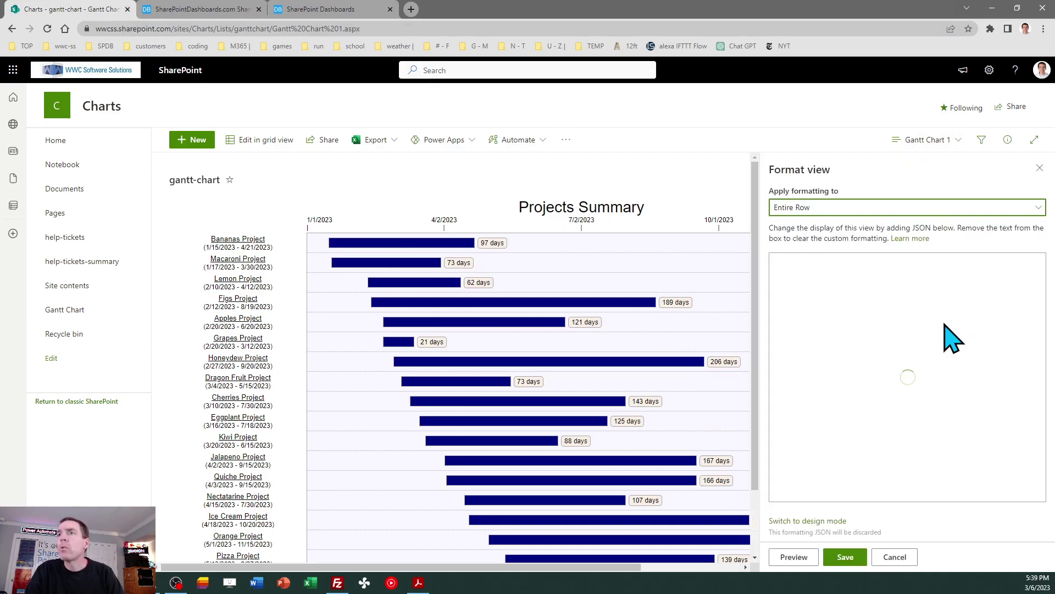
left_click(848, 365)
key("ctrl+a")
key("ctrl+v")
left_click(845, 557)
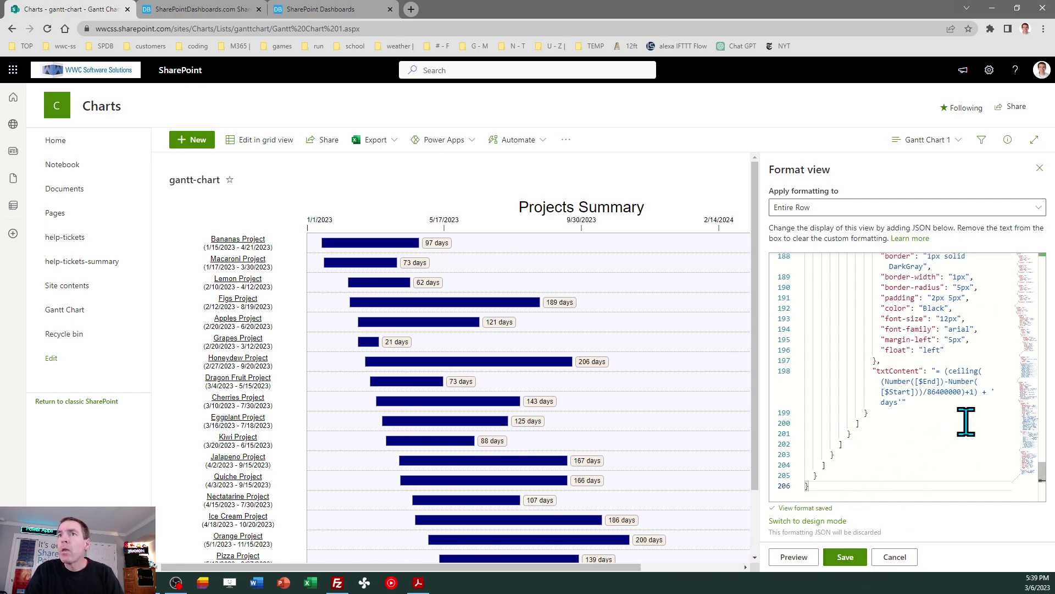
left_click(1039, 167)
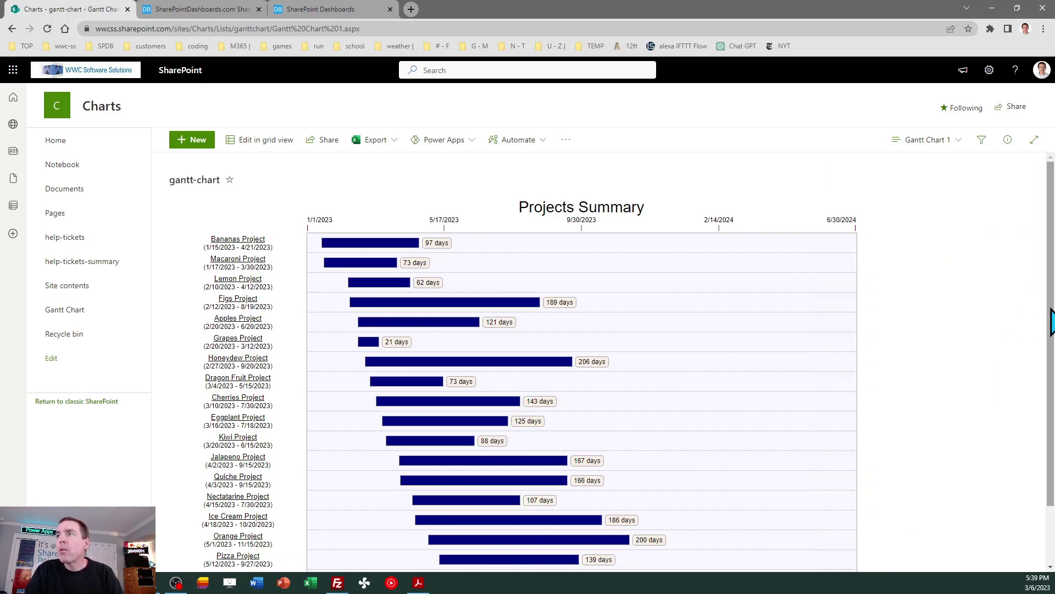
- Scroll through the Gantt chart to review the timeline running to 6/30/2024
scroll(1053, 346, "down", 1)
scroll(1052, 346, "up", 1)
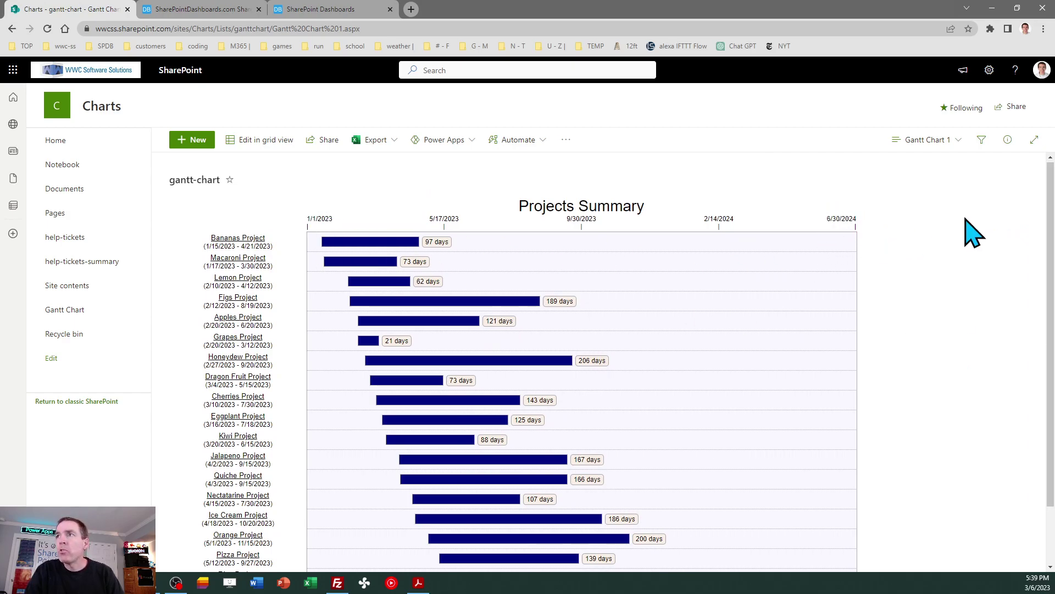
scroll(1051, 250, "down", 1)
scroll(1050, 250, "down", 2)
scroll(1051, 250, "up", 1)
scroll(1051, 250, "up", 1)
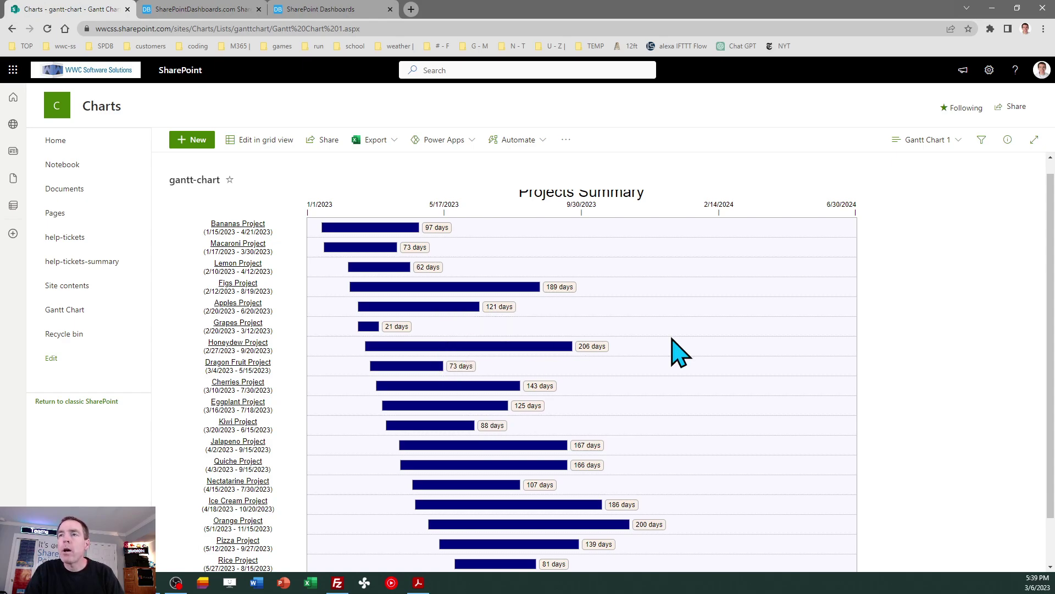
scroll(1049, 373, "up", 1)
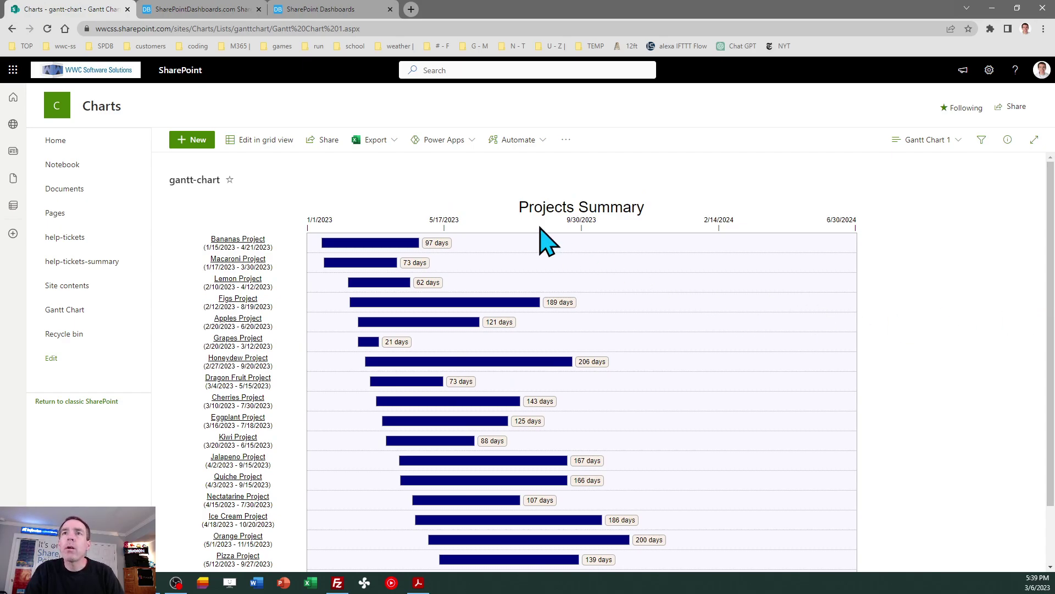
- Set the chart's canvas background to HoneyDew and its border colour to Black
left_click(314, 11)
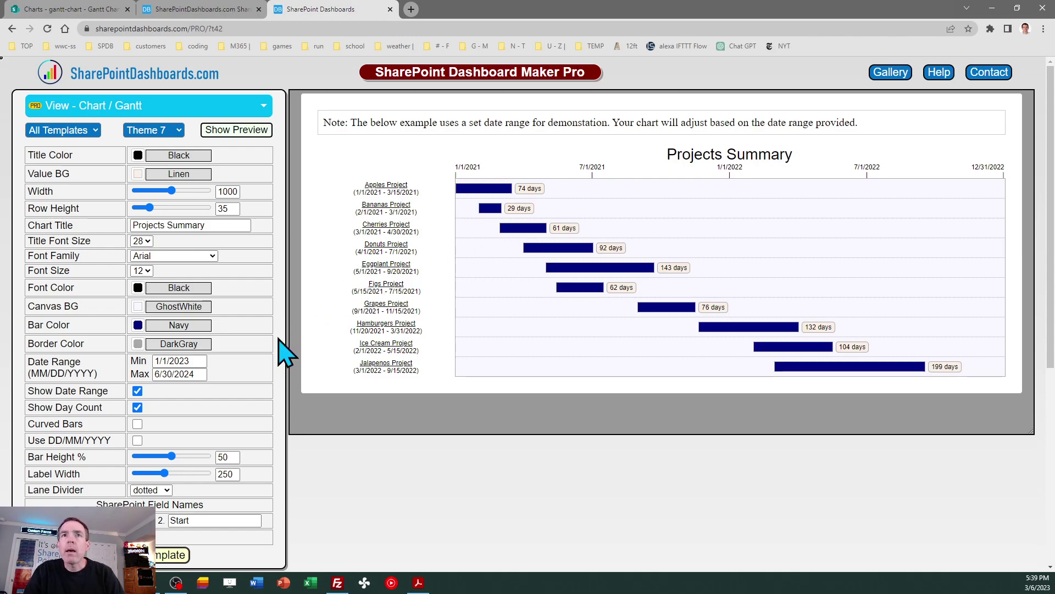
left_click(138, 307)
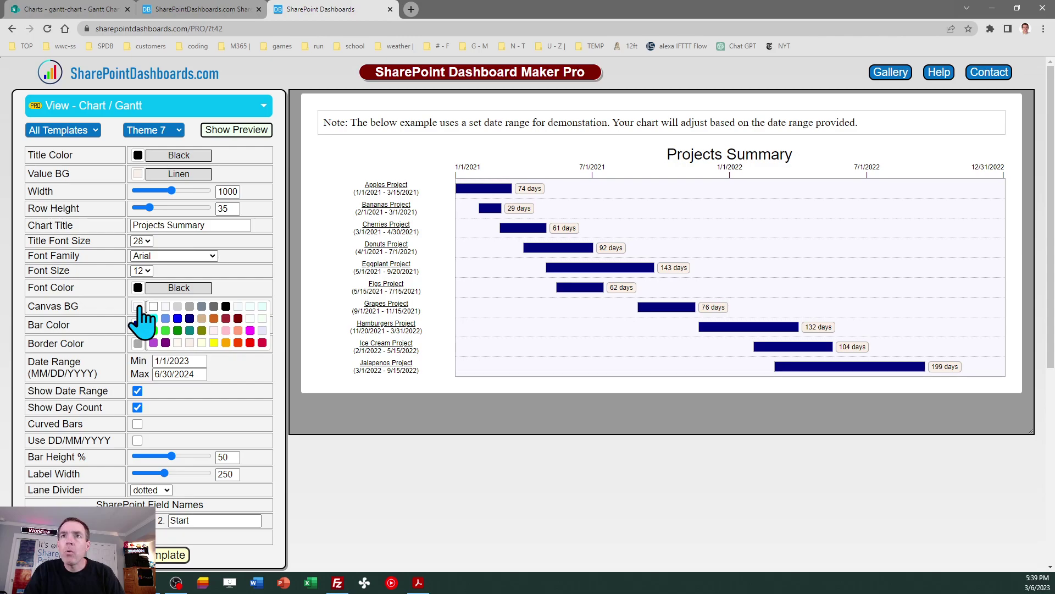
left_click(263, 319)
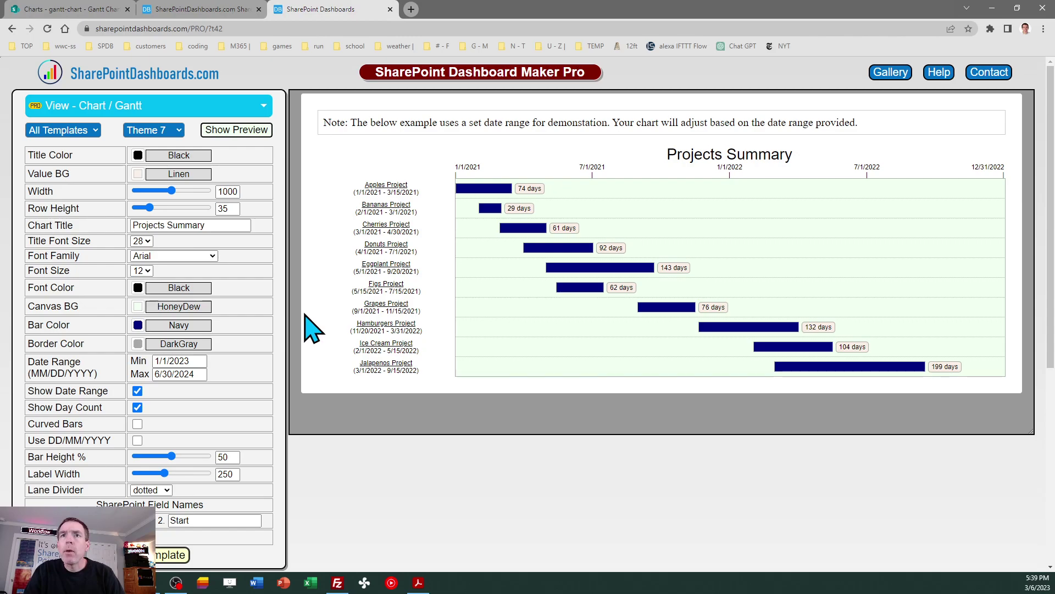
left_click(140, 344)
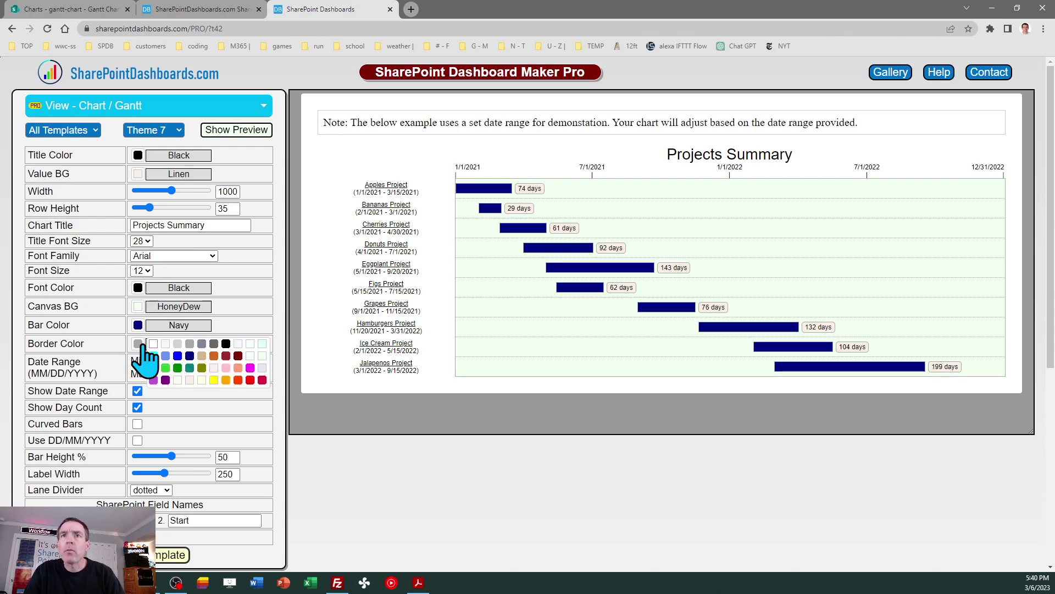
left_click(227, 346)
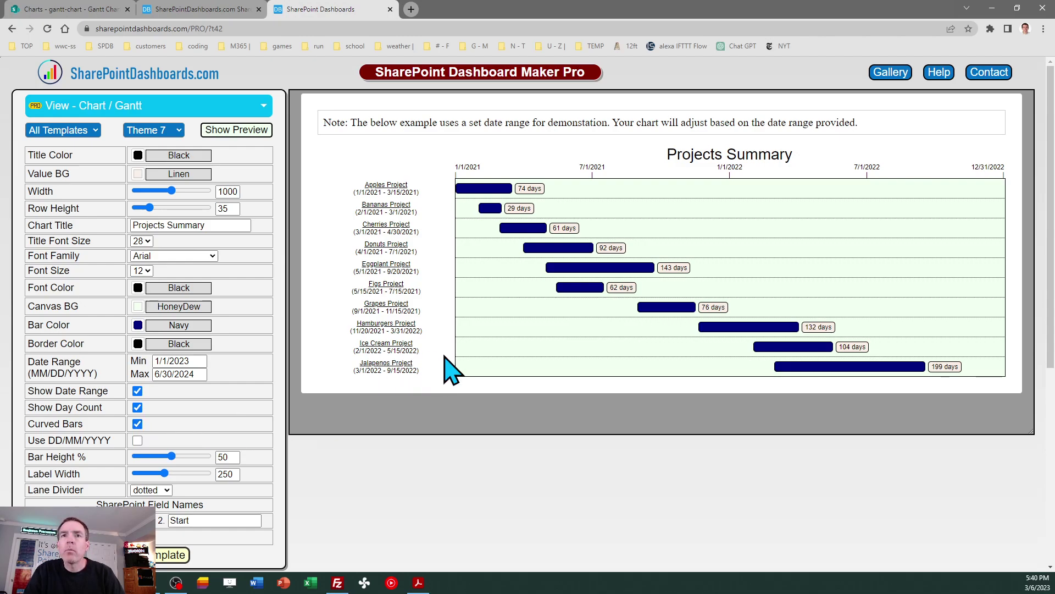
- Set the label width to 270 and the bar height to 70%
double_click(227, 472)
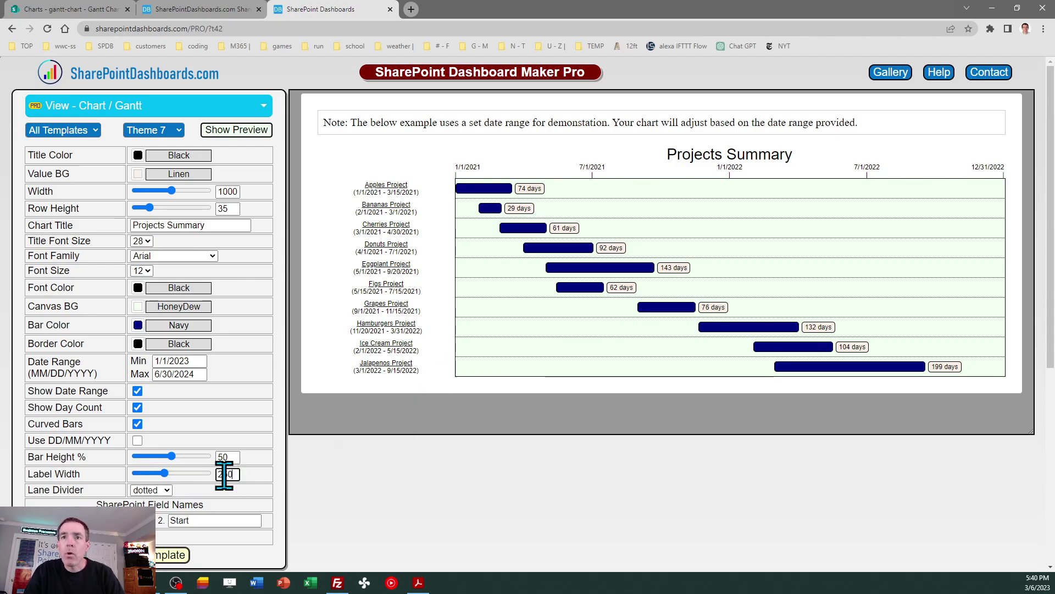
type("270")
left_click(152, 489)
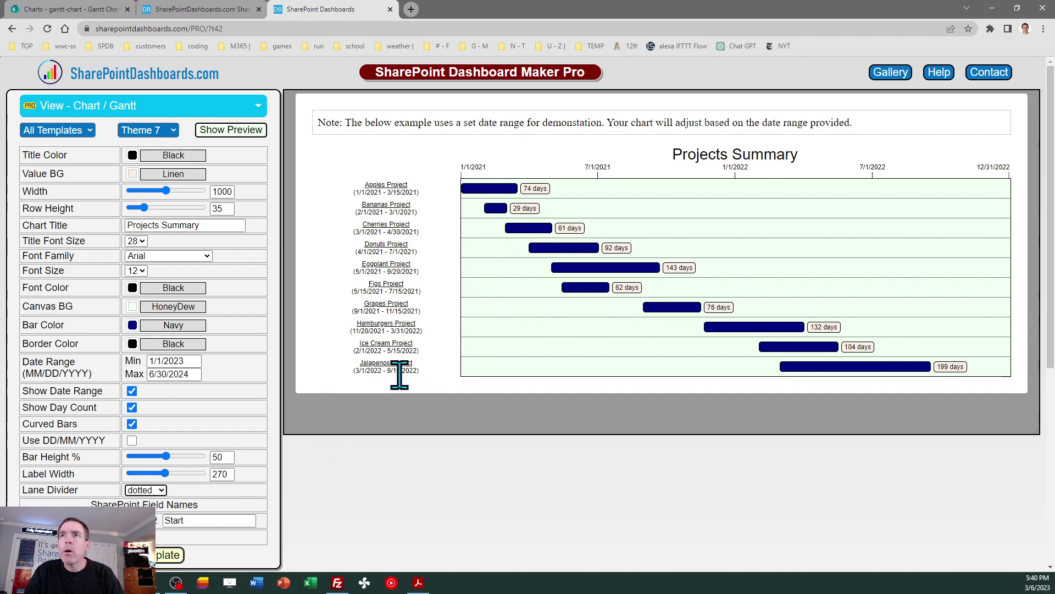
double_click(230, 456)
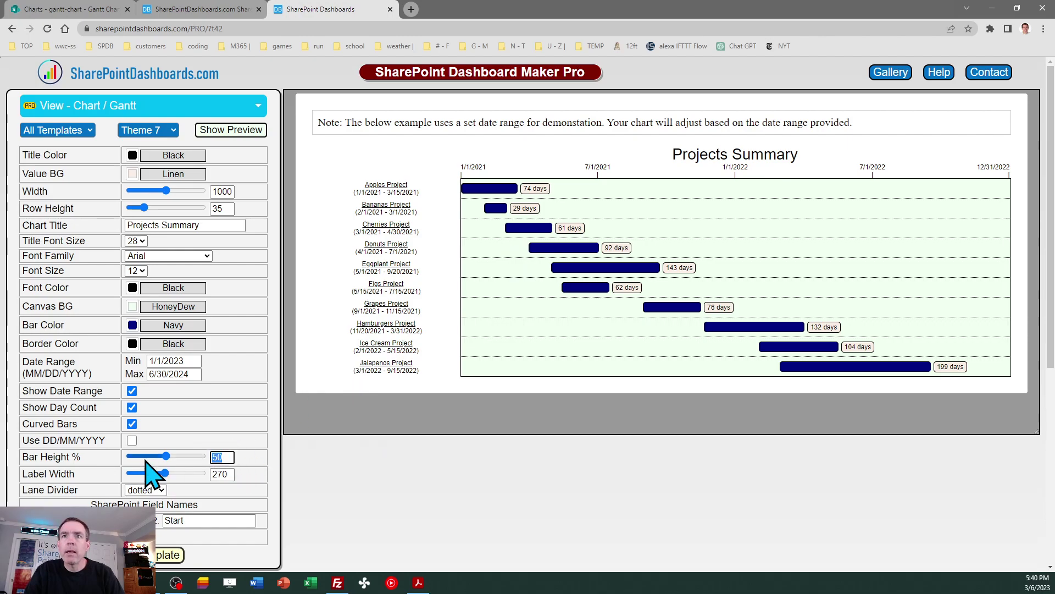
key("Tab")
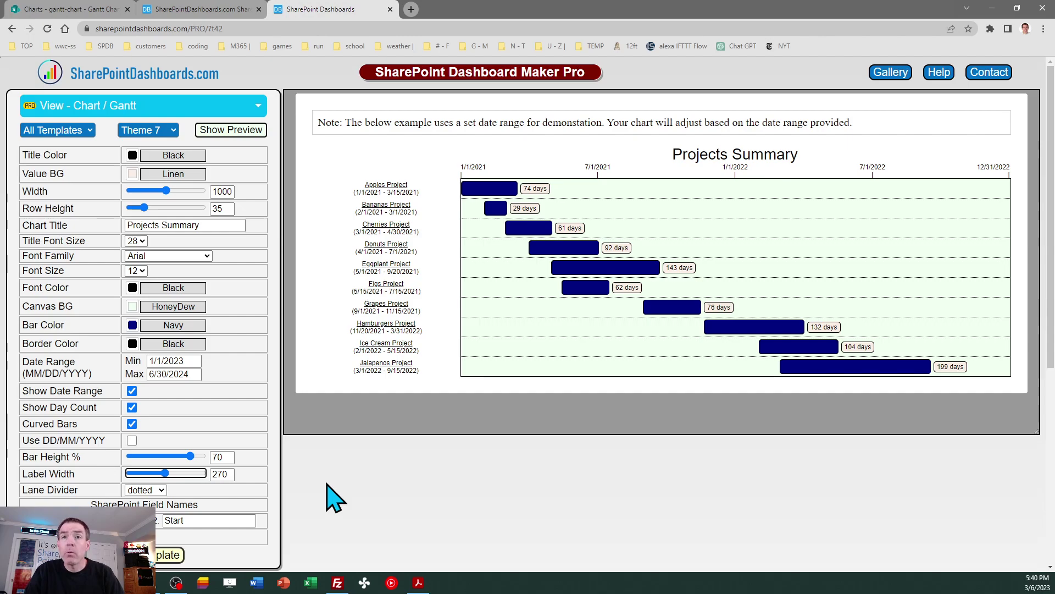
- Make the lane dividers solid and copy the finished chart template
left_click(161, 490)
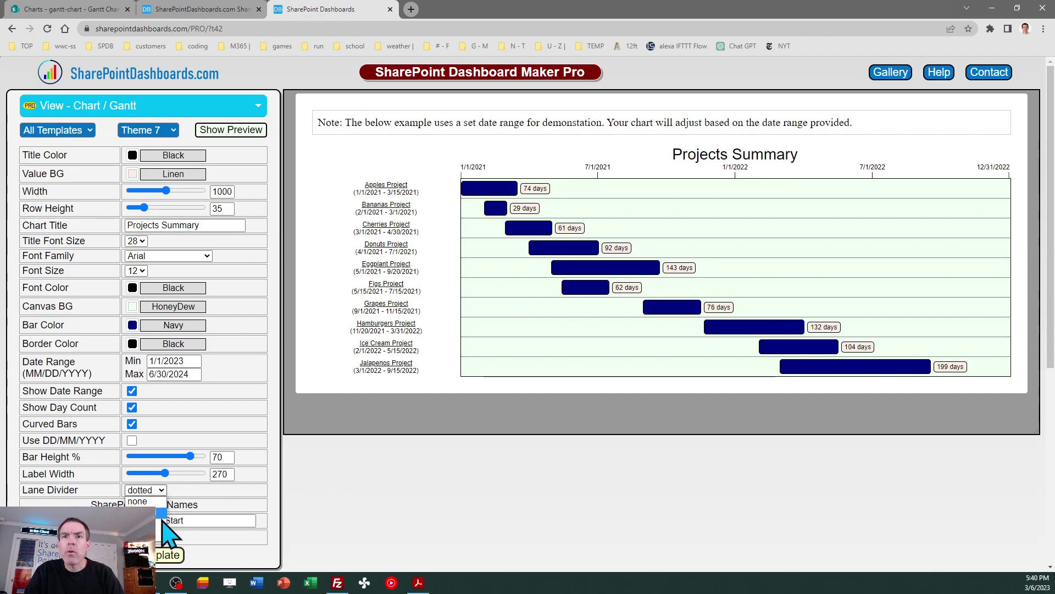
left_click(160, 511)
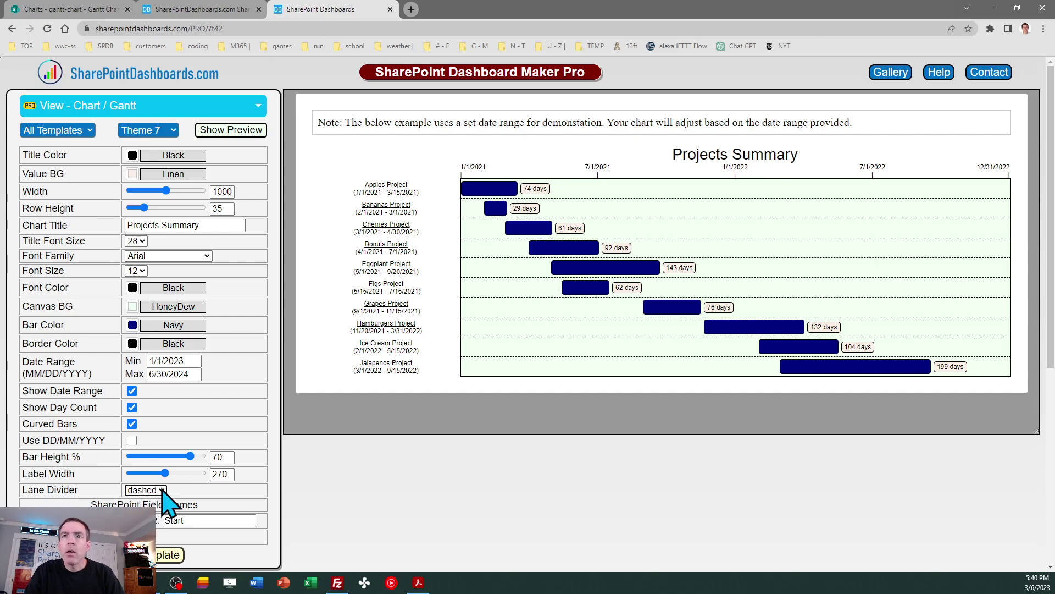
left_click(161, 490)
left_click(161, 534)
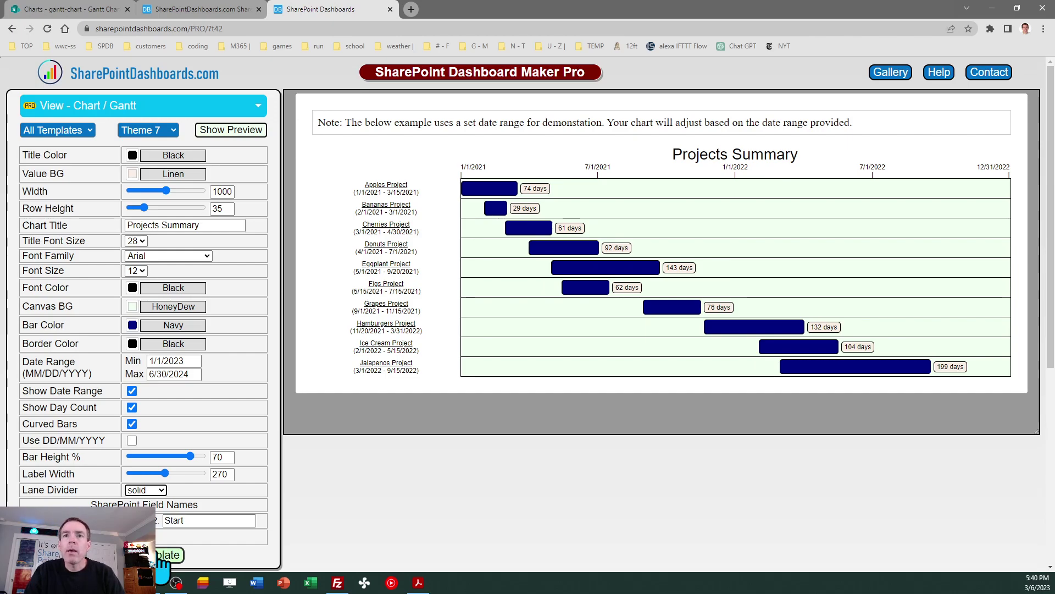
left_click(162, 556)
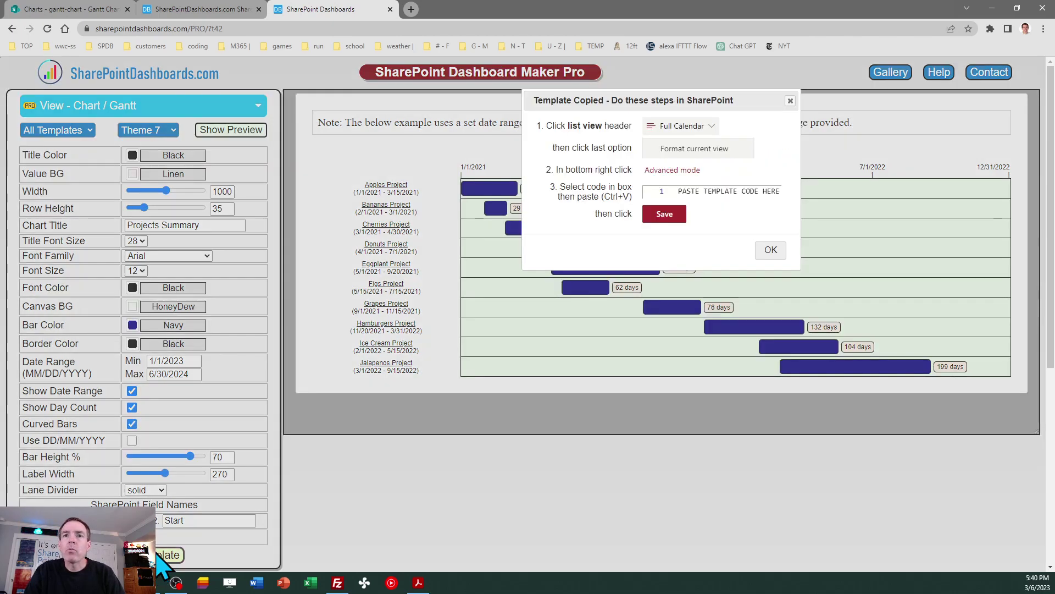
left_click(771, 250)
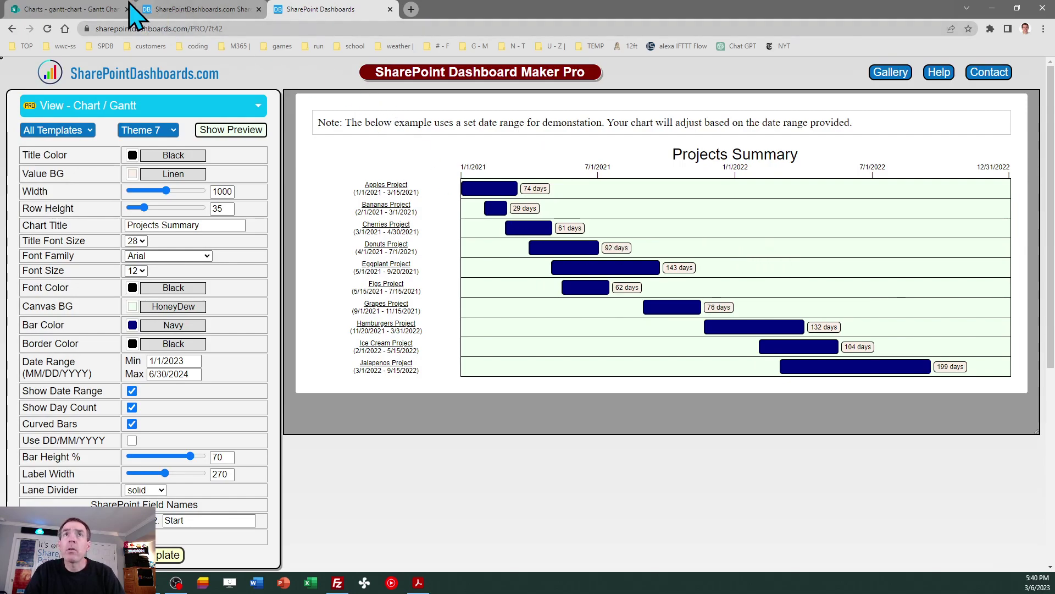
- Save a copy of the current view as 'Gantt Chart 2'
left_click(83, 8)
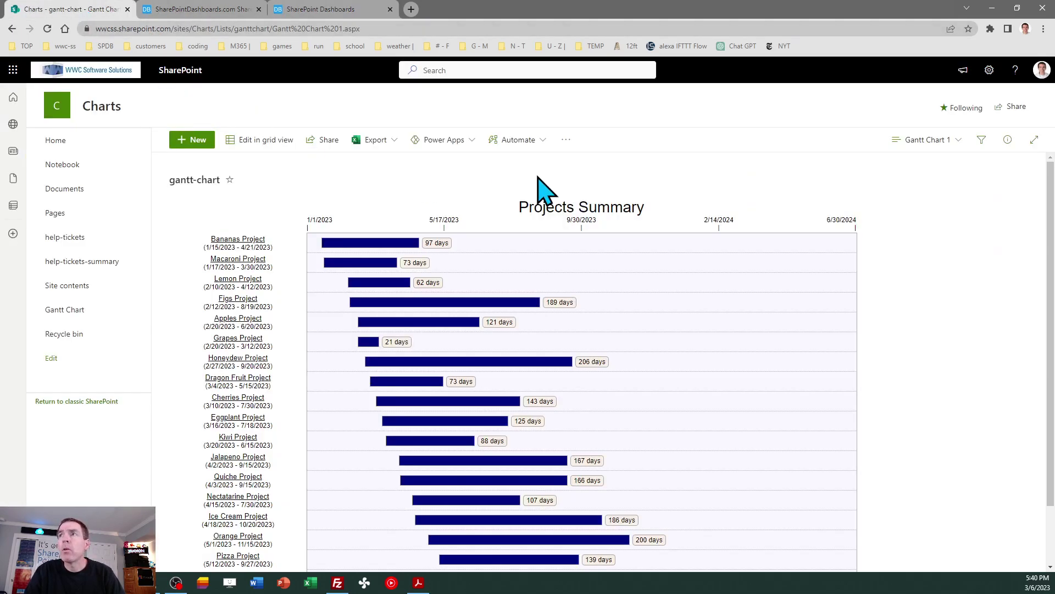
left_click(922, 145)
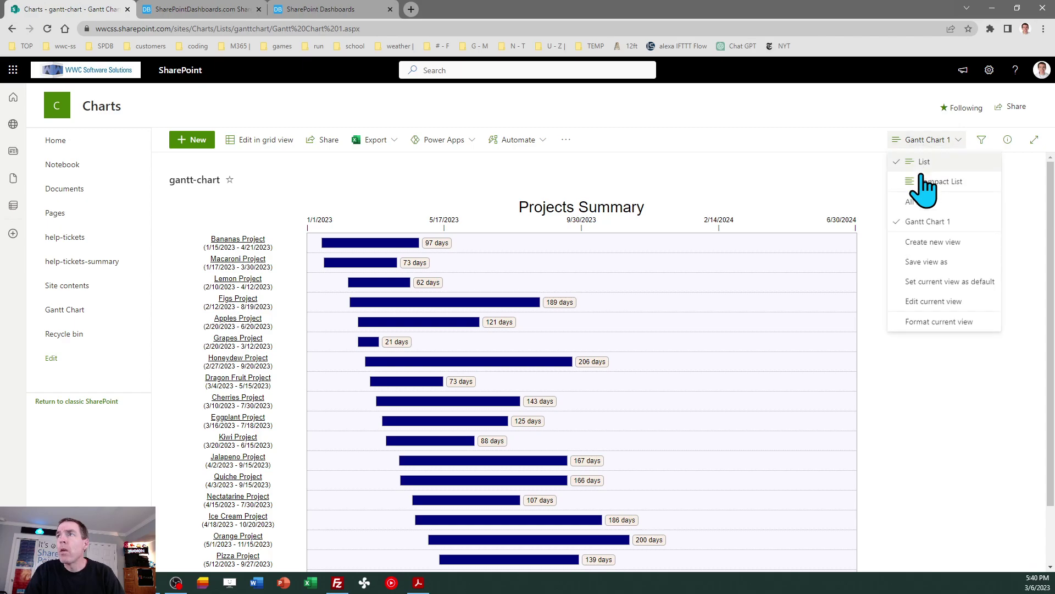
left_click(937, 263)
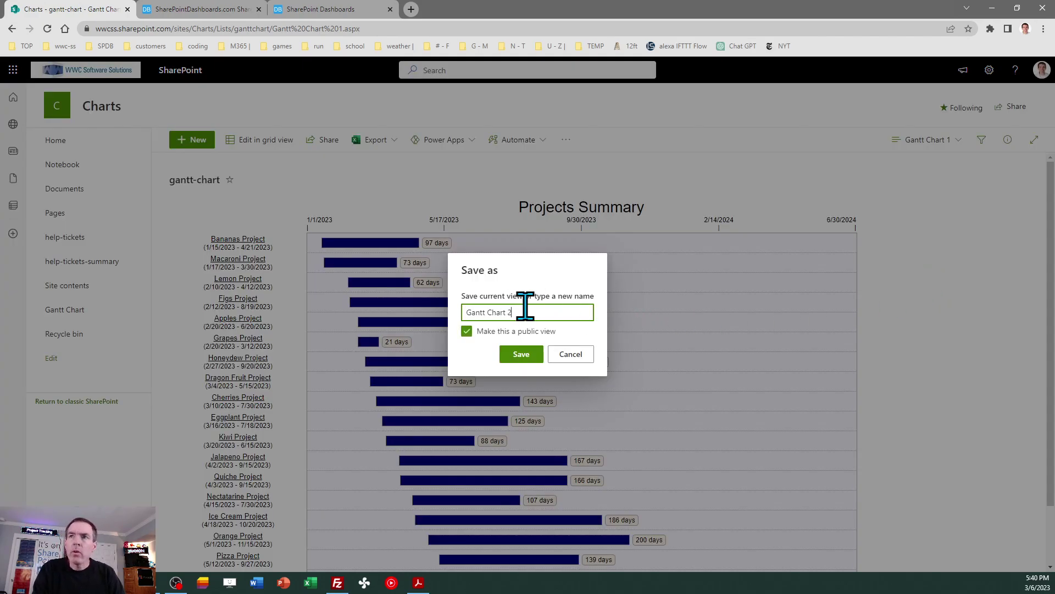
left_click(520, 356)
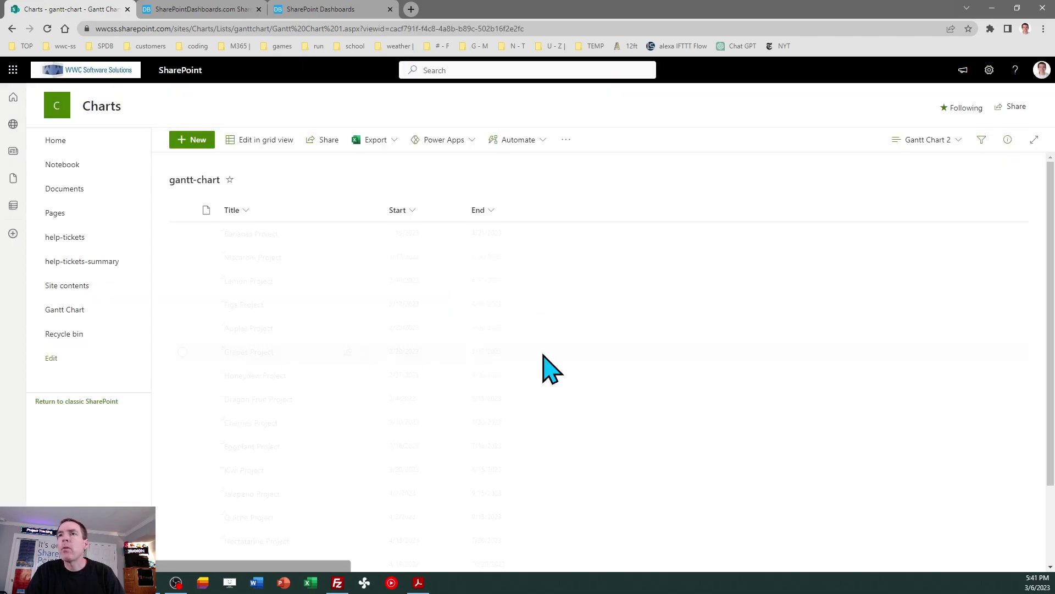
- Apply the HoneyDew curved-bar template as Gantt Chart 2's view formatting and close the editor
left_click(929, 141)
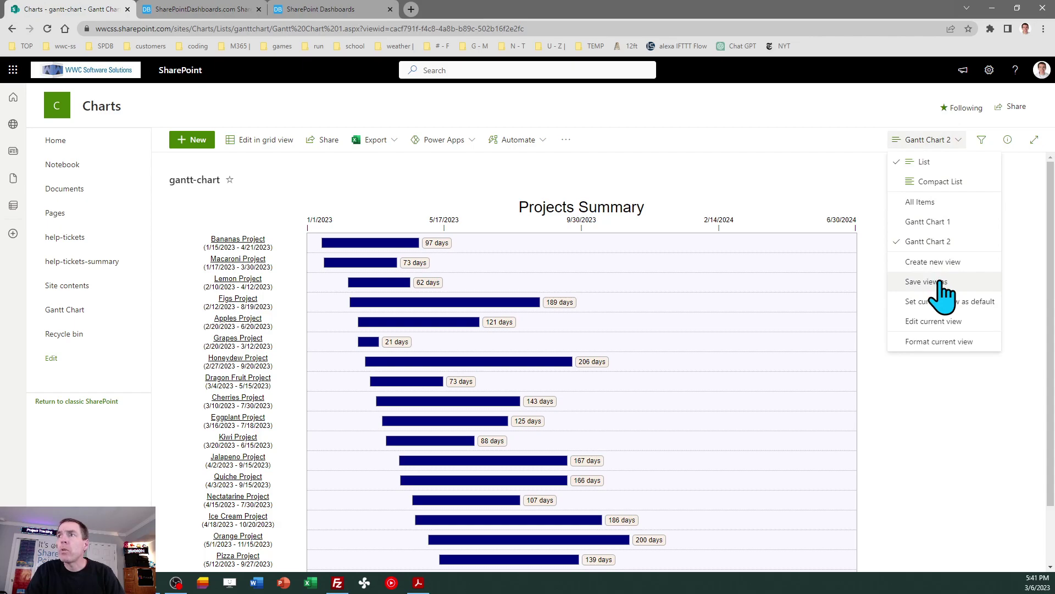
left_click(937, 343)
key("ctrl+a")
key("ctrl+v")
left_click(845, 556)
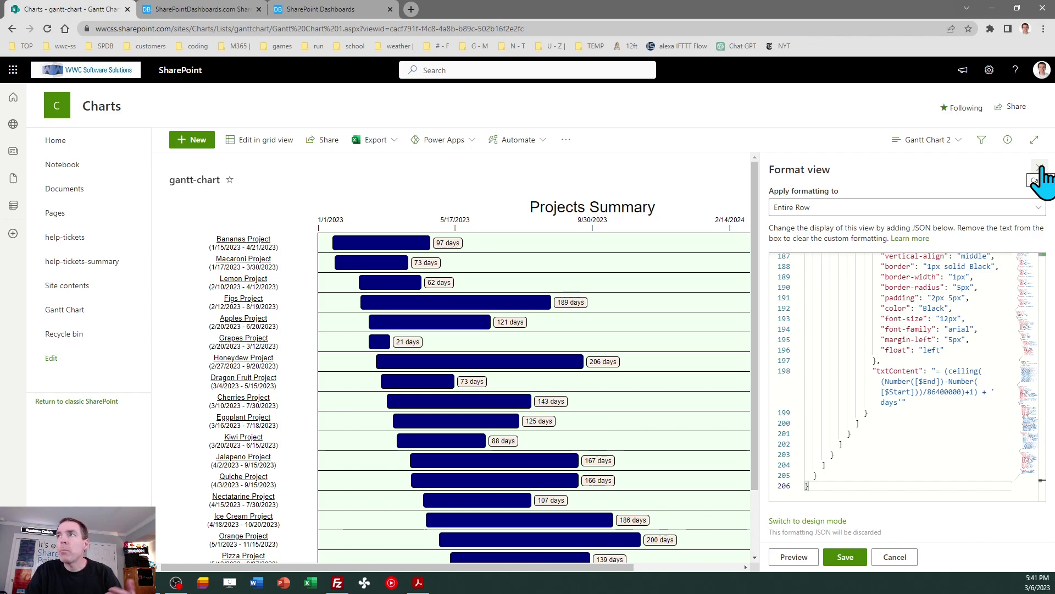
left_click(1041, 167)
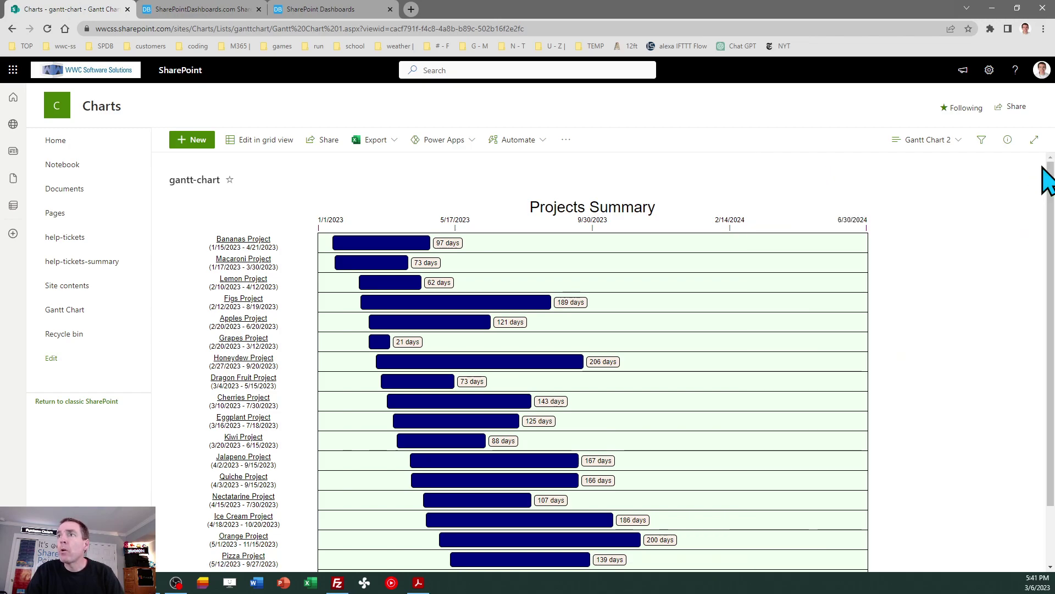
- Compare Gantt Chart 1 with Gantt Chart 2, ending on Gantt Chart 2
left_click(935, 142)
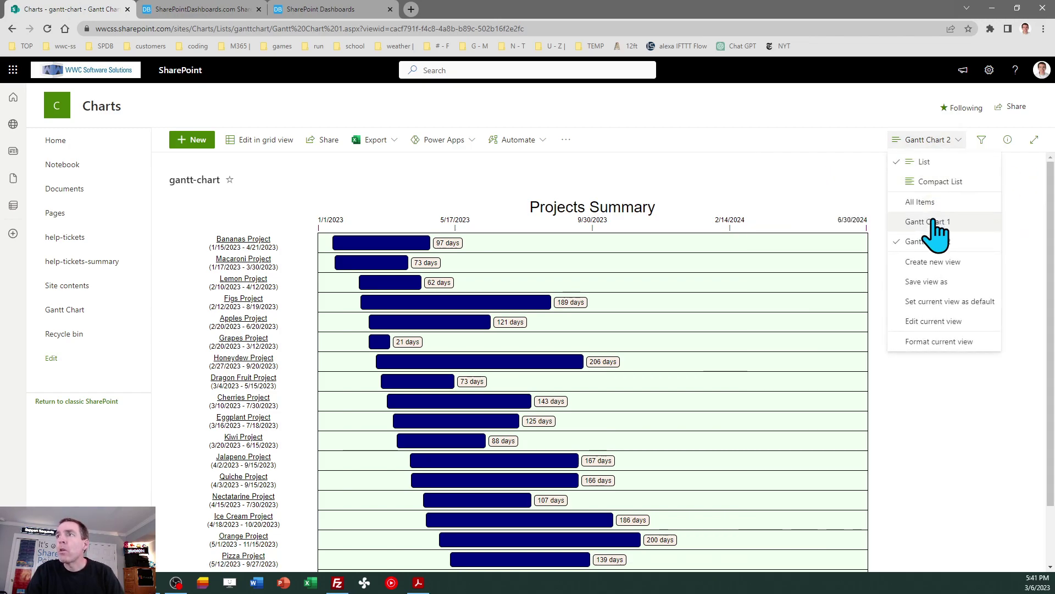
left_click(935, 221)
left_click(927, 141)
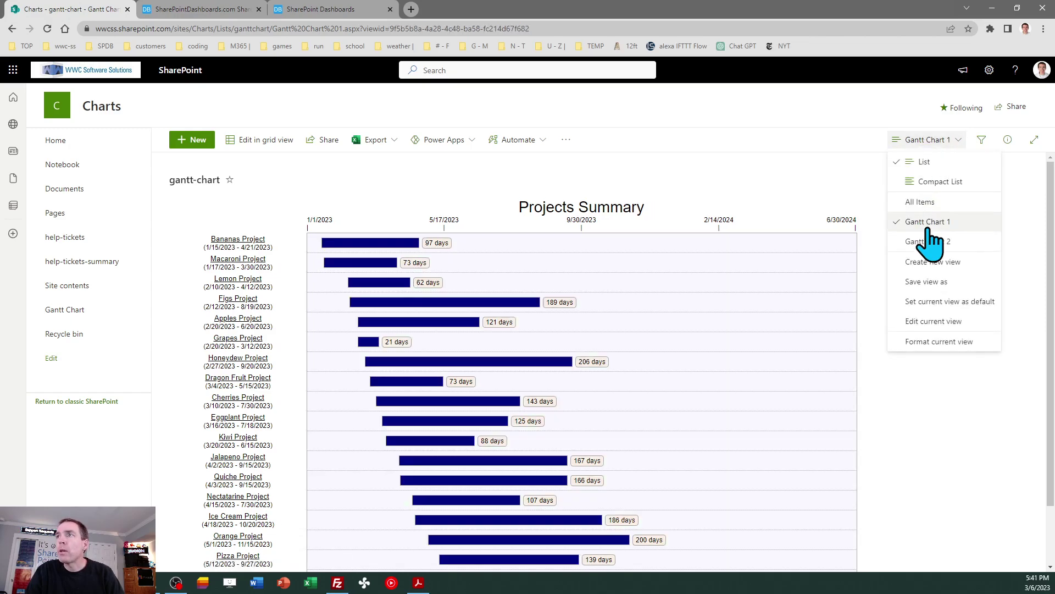
left_click(929, 242)
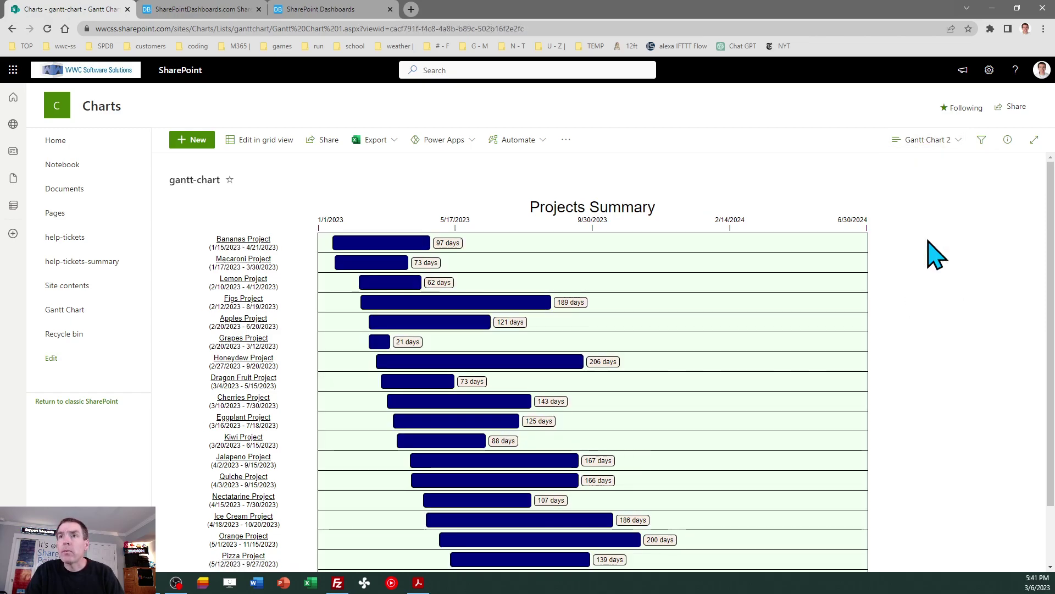